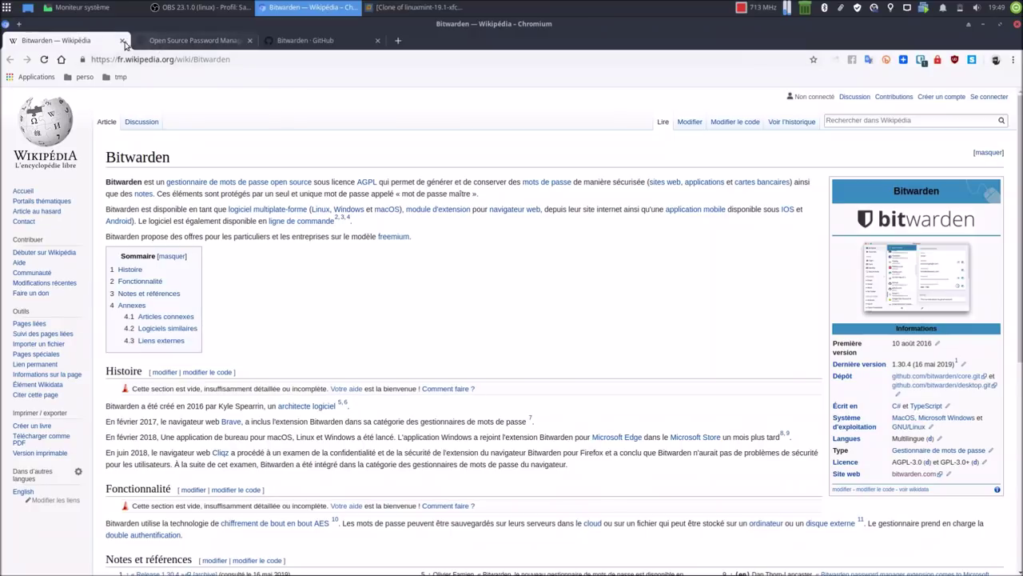
# Step: Close the Wikipedia article and scroll bitwarden.com down to the Desktop and Web Browser downloads
pyautogui.click(122, 40)
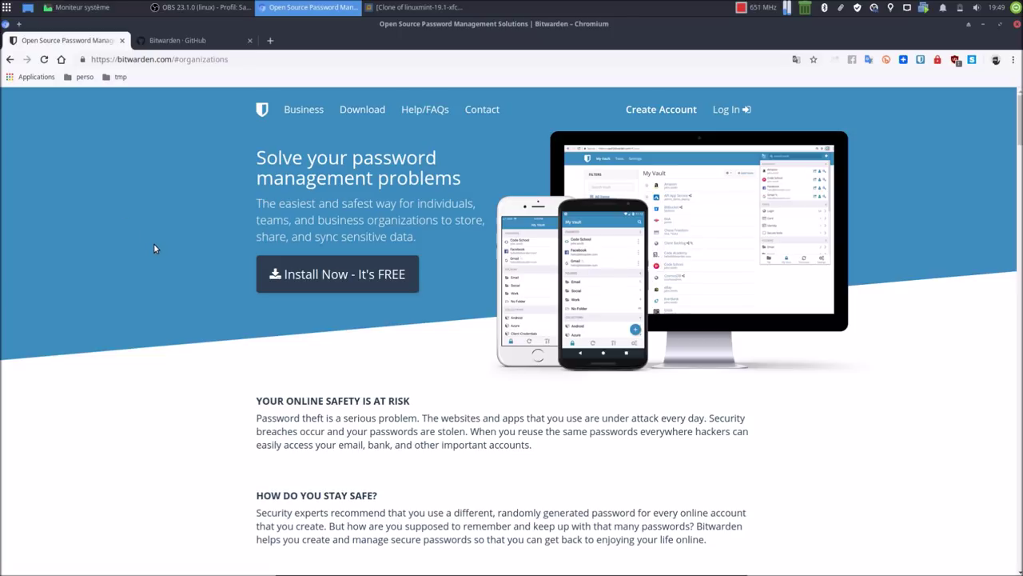
pyautogui.scroll(-1, 156, 245)
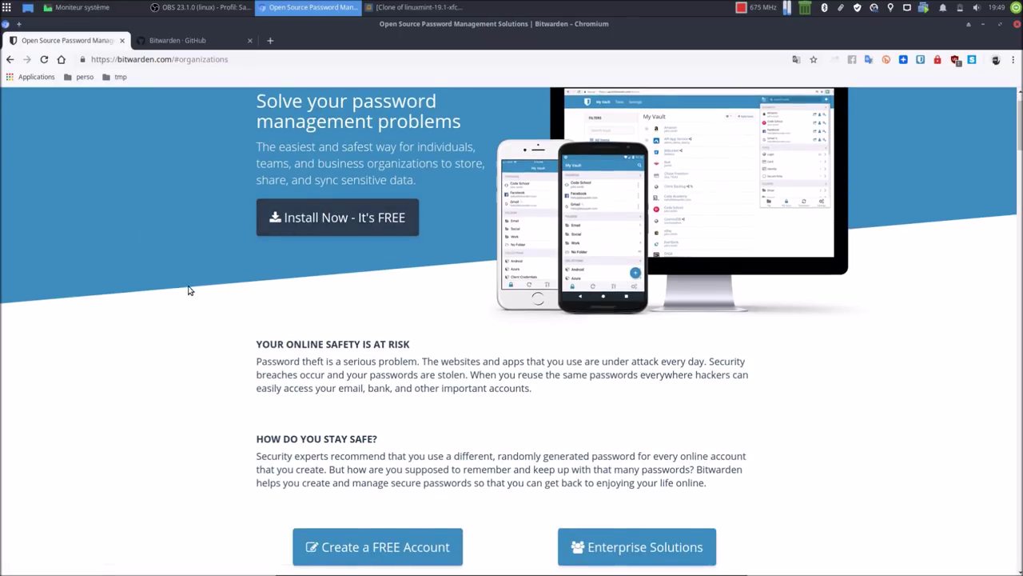
pyautogui.scroll(-3, 189, 289)
pyautogui.scroll(-6, 189, 292)
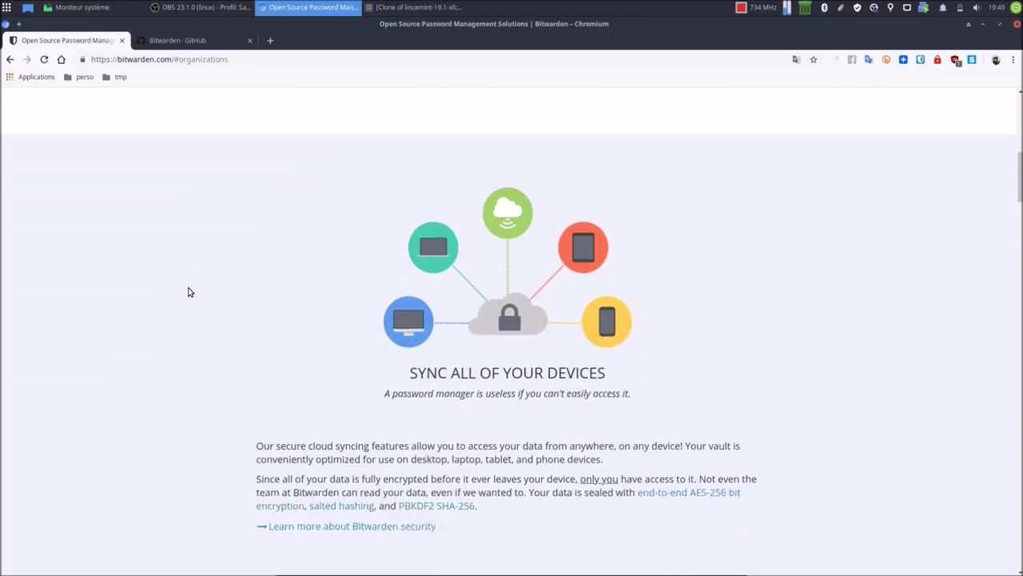
pyautogui.scroll(-3, 190, 291)
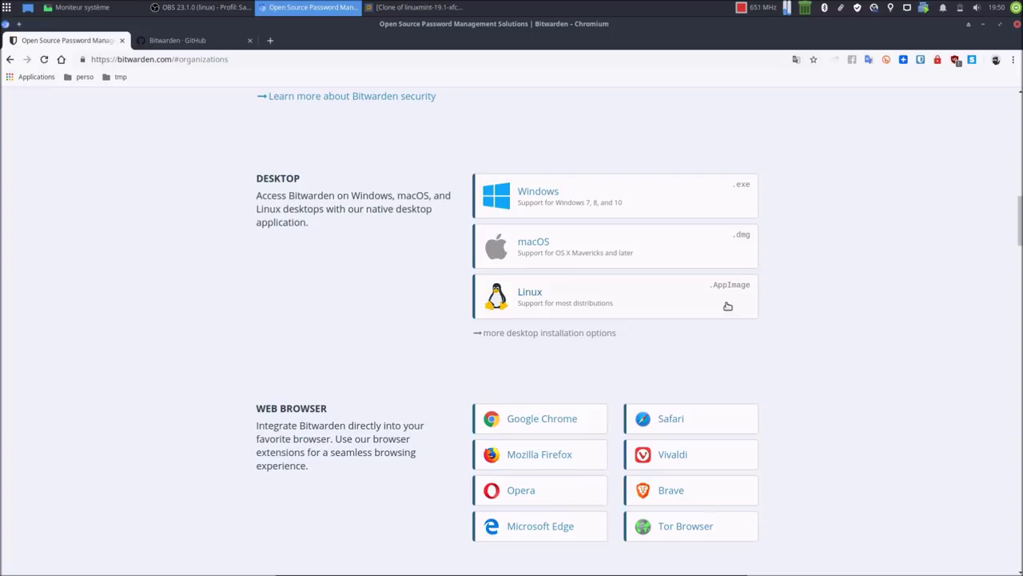
pyautogui.click(587, 334)
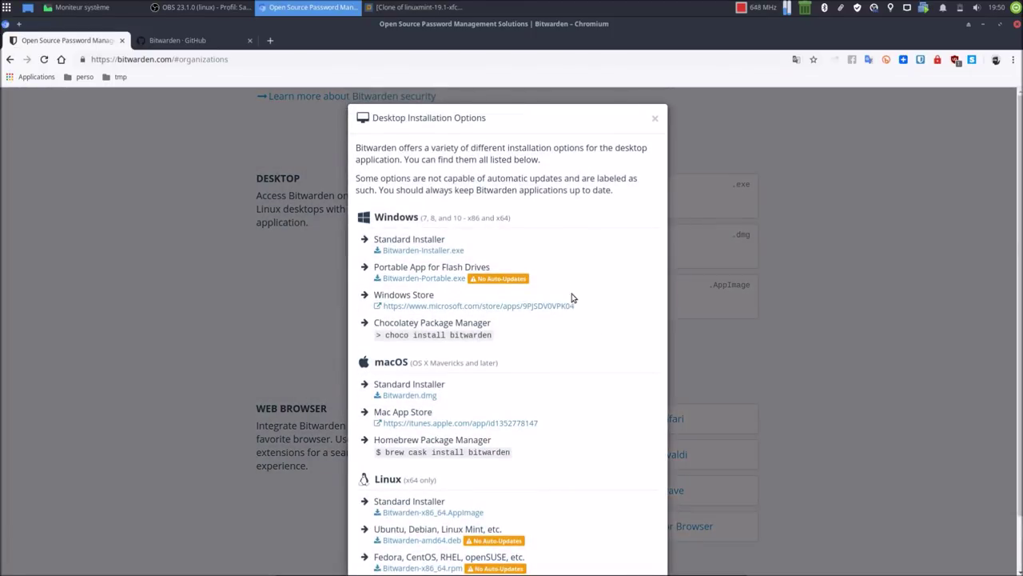
pyautogui.scroll(-2, 574, 304)
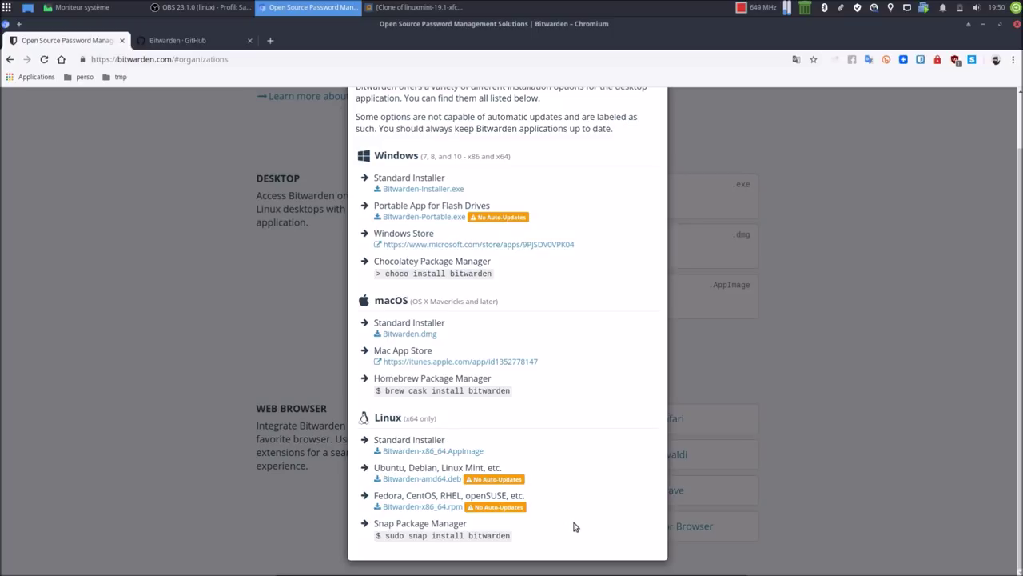
pyautogui.scroll(2, 566, 500)
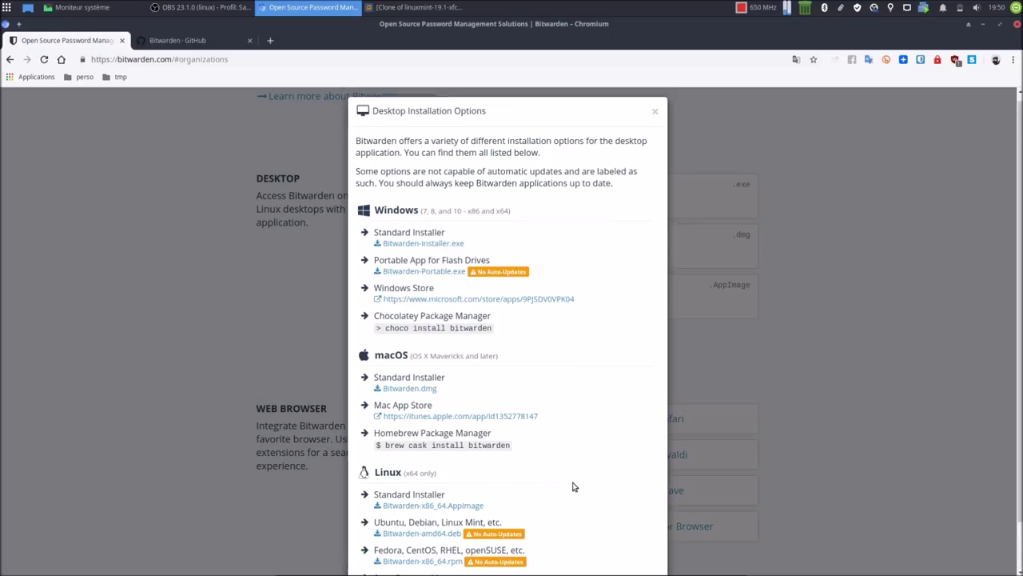
pyautogui.click(654, 118)
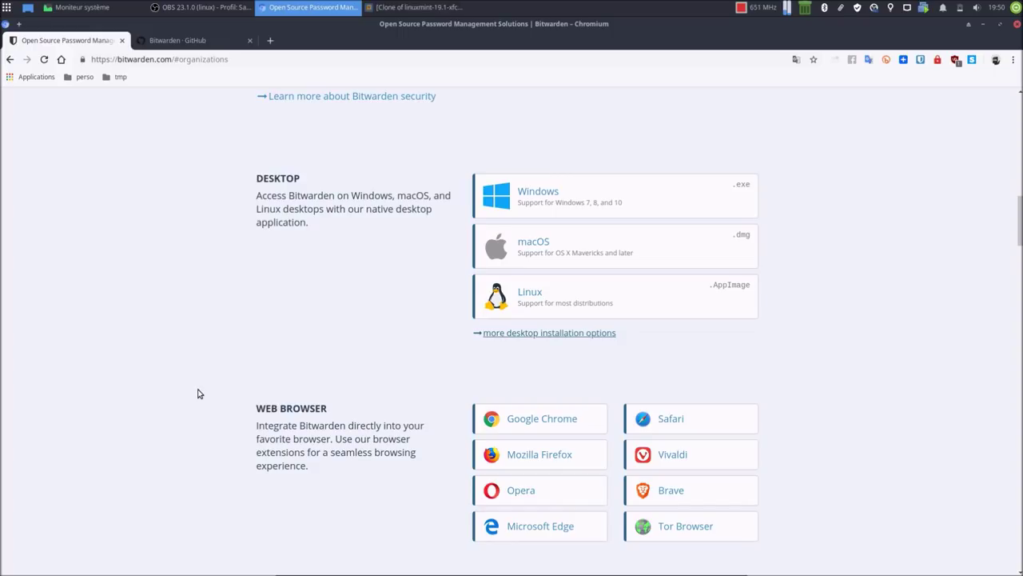
# Step: Scroll bitwarden.com past Mobile, Command Line and Web to Code Repositories, then switch to GitHub
pyautogui.scroll(-5, 199, 395)
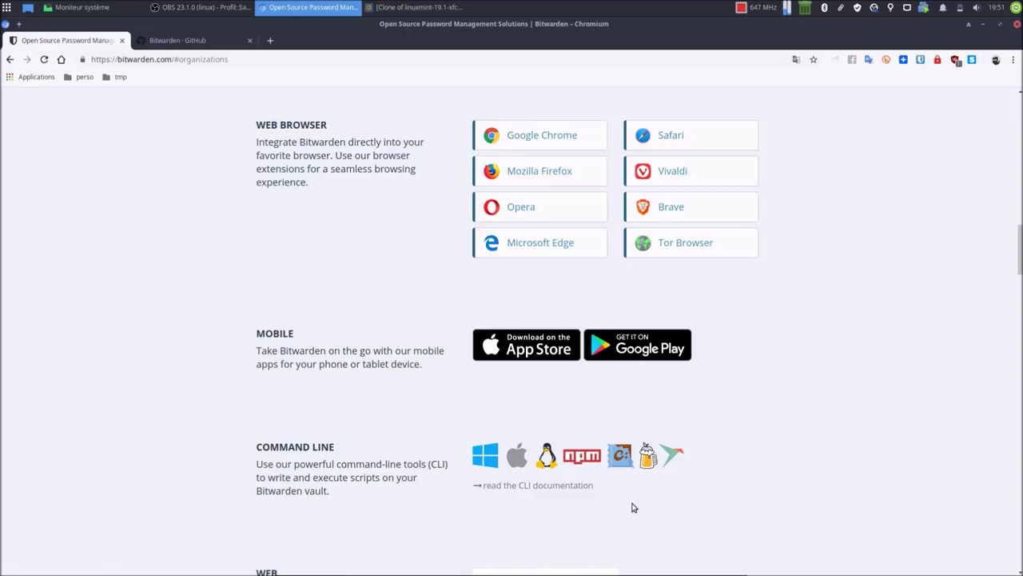
pyautogui.scroll(-3, 640, 512)
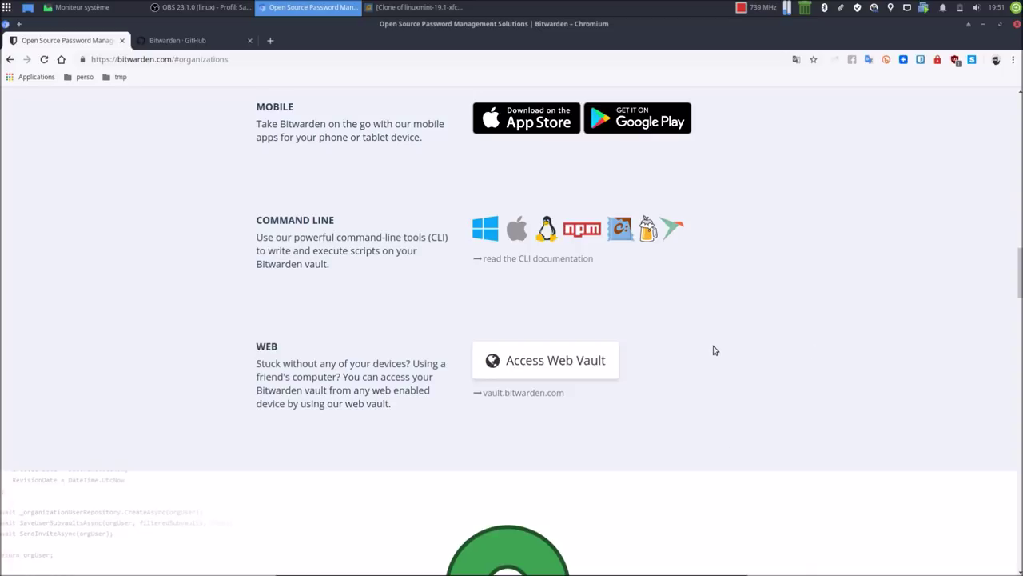
pyautogui.scroll(-4, 715, 350)
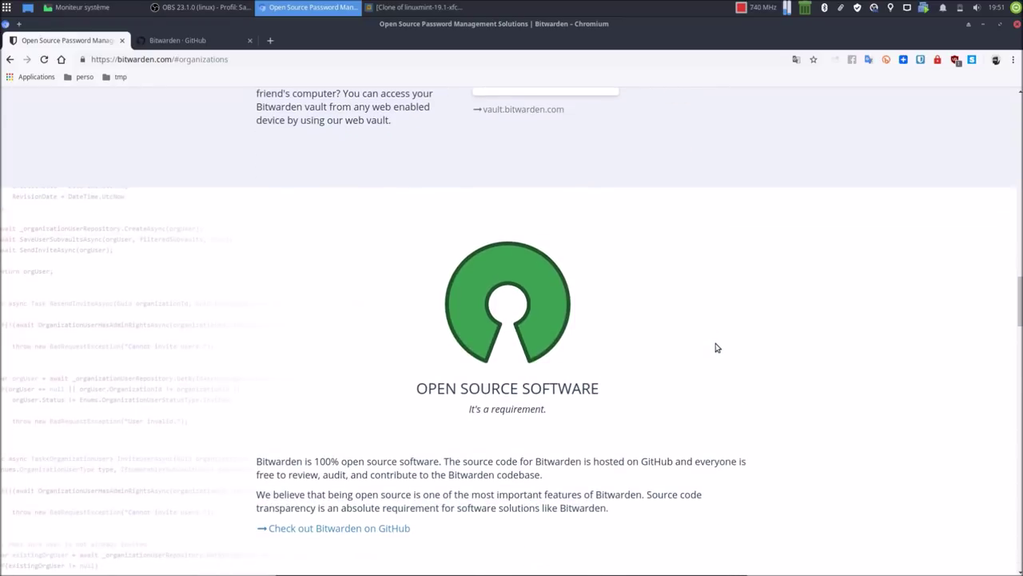
pyautogui.scroll(-5, 716, 348)
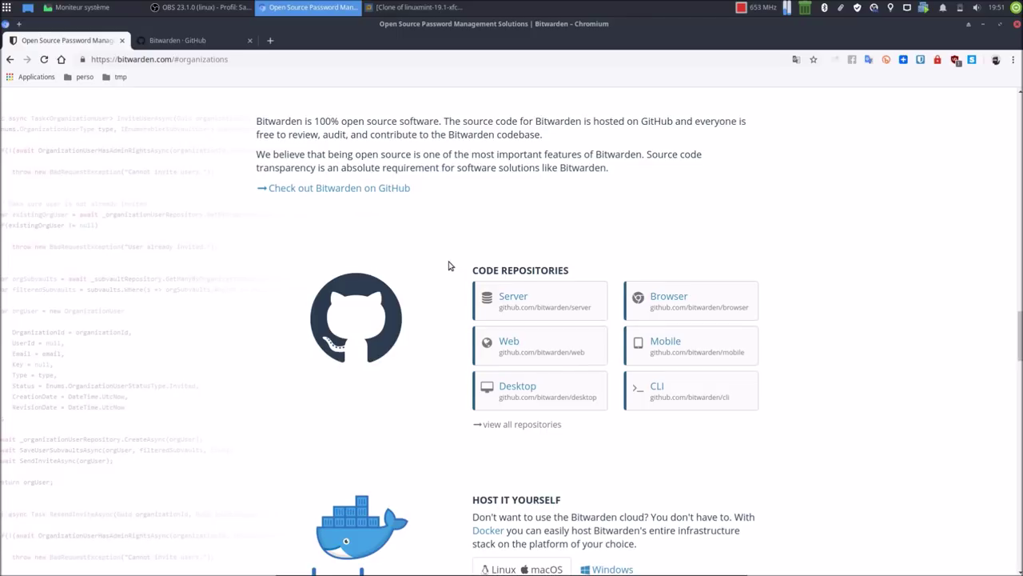
pyautogui.scroll(-2, 448, 262)
pyautogui.click(174, 41)
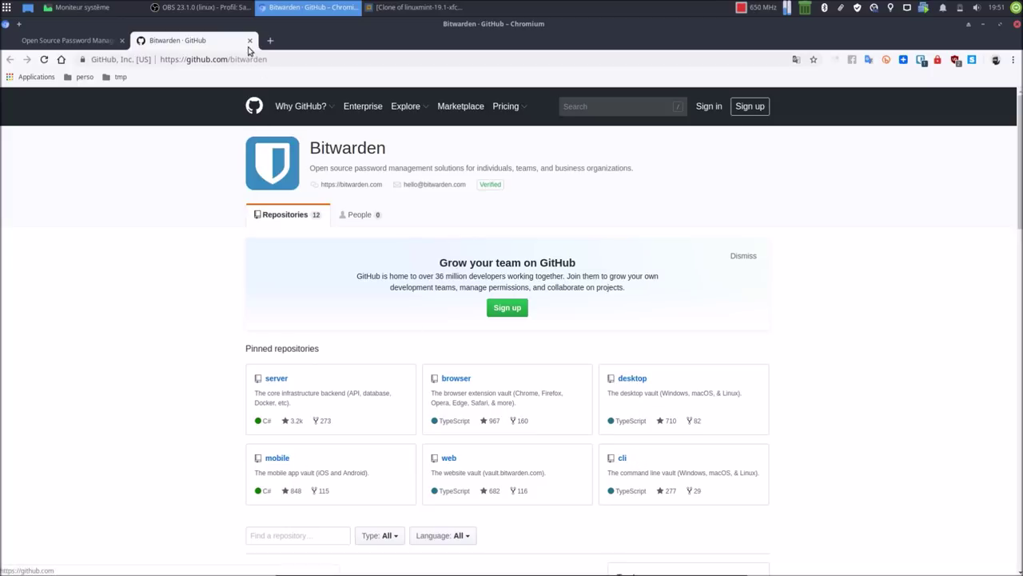
pyautogui.click(64, 37)
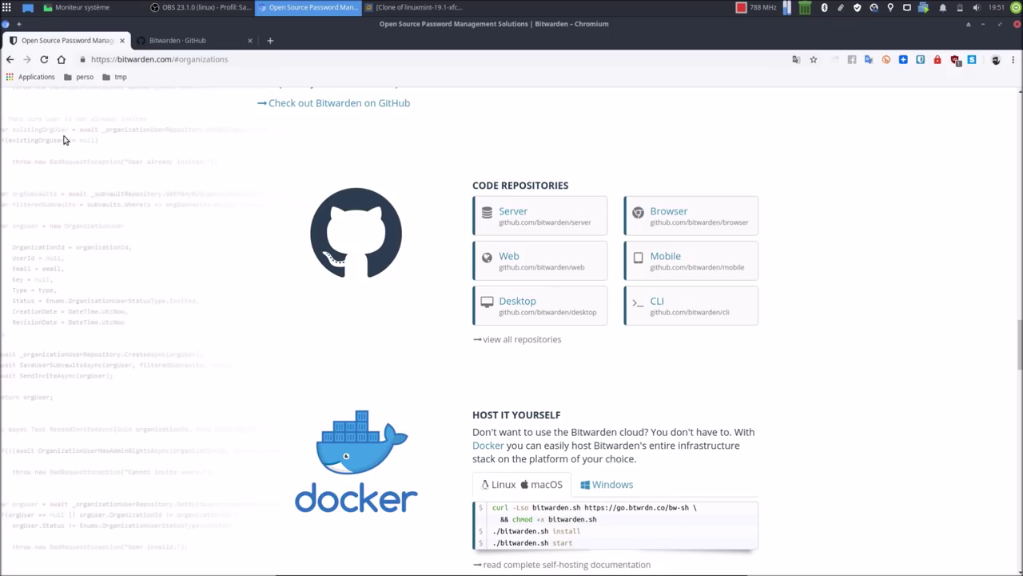
pyautogui.scroll(-1, 268, 331)
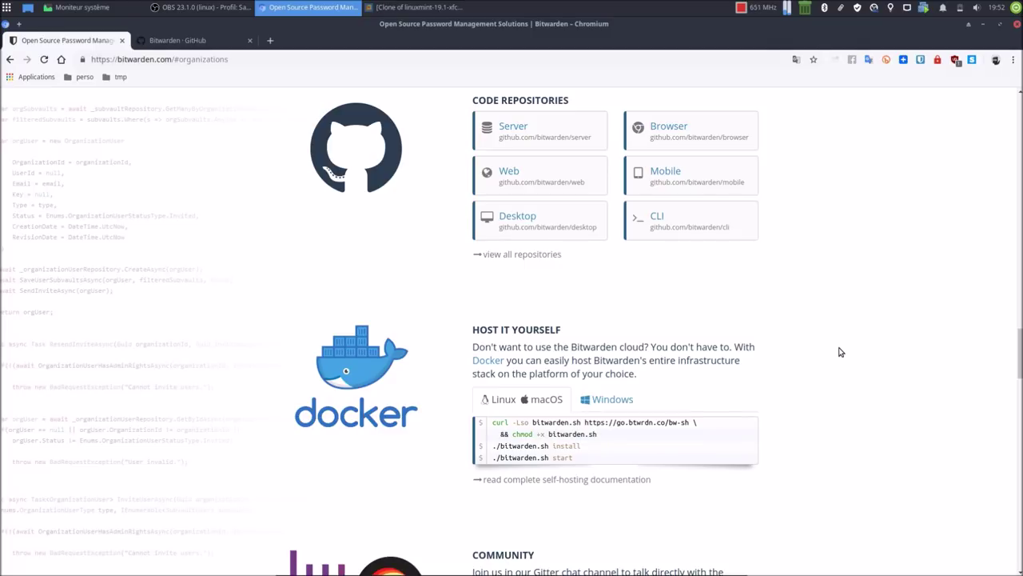
# Step: Review the Personal Accounts plans, briefly selecting the Free plan's feature list
pyautogui.scroll(-5, 859, 360)
pyautogui.scroll(-4, 870, 372)
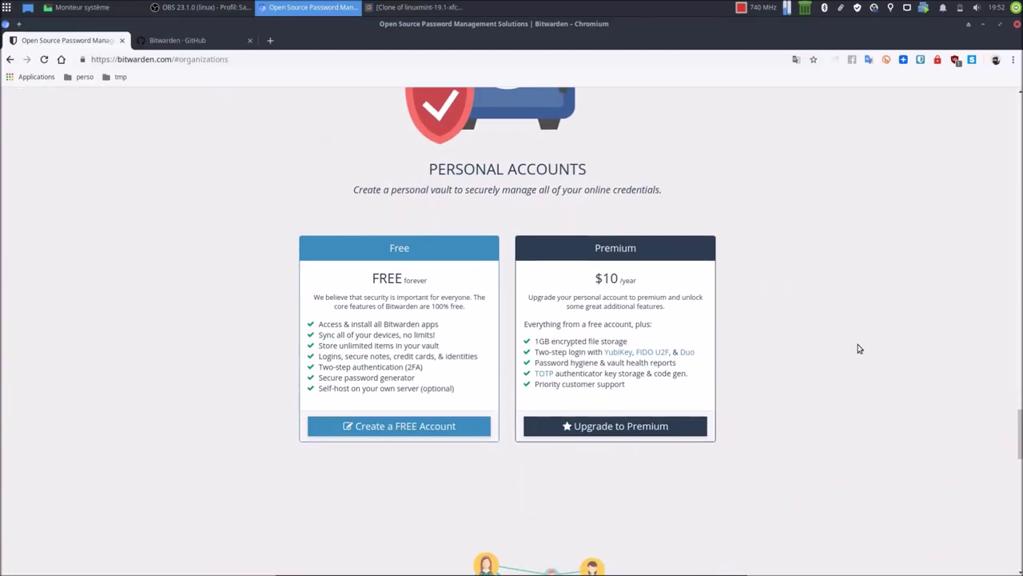
pyautogui.scroll(1, 859, 344)
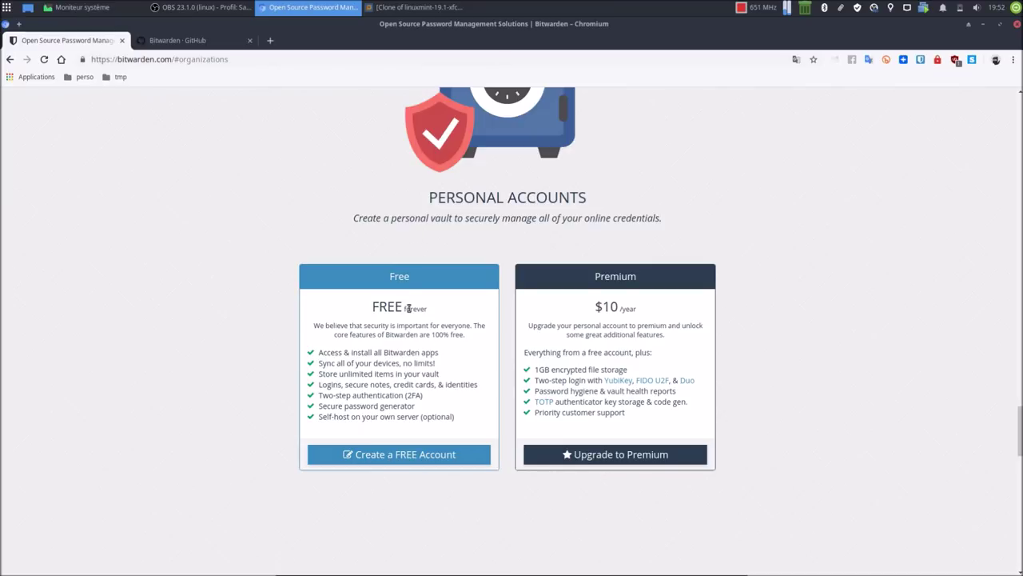
pyautogui.moveTo(458, 420); pyautogui.dragTo(320, 352)
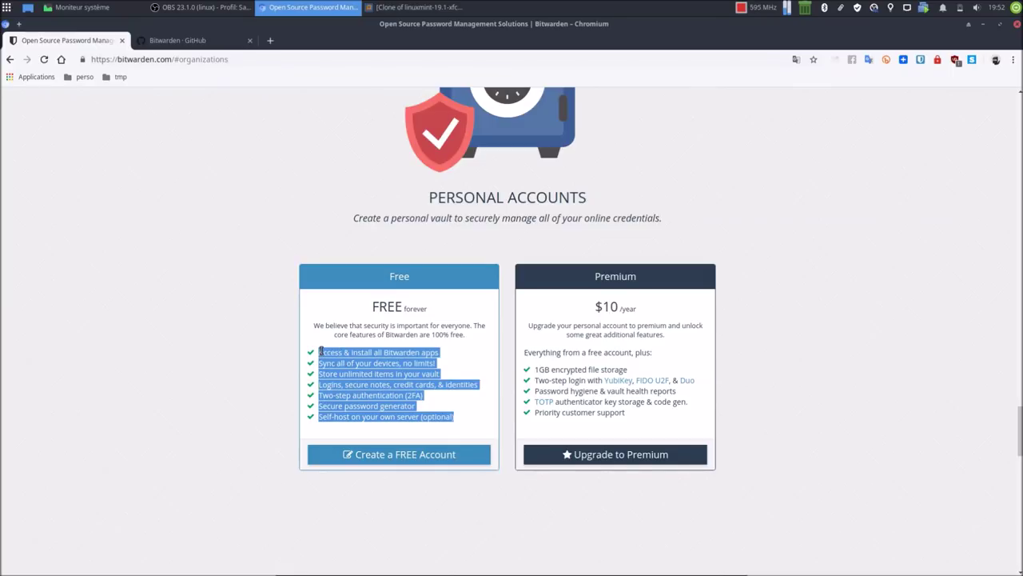
pyautogui.click(261, 369)
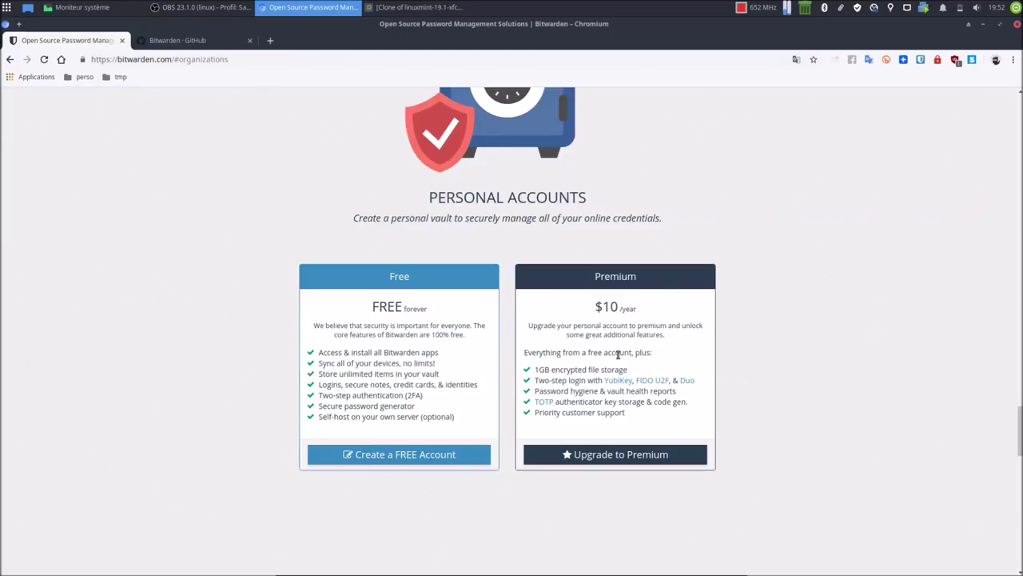
# Step: Jump to Business in the top nav and look over the Organization Accounts plans
pyautogui.scroll(8, 667, 311)
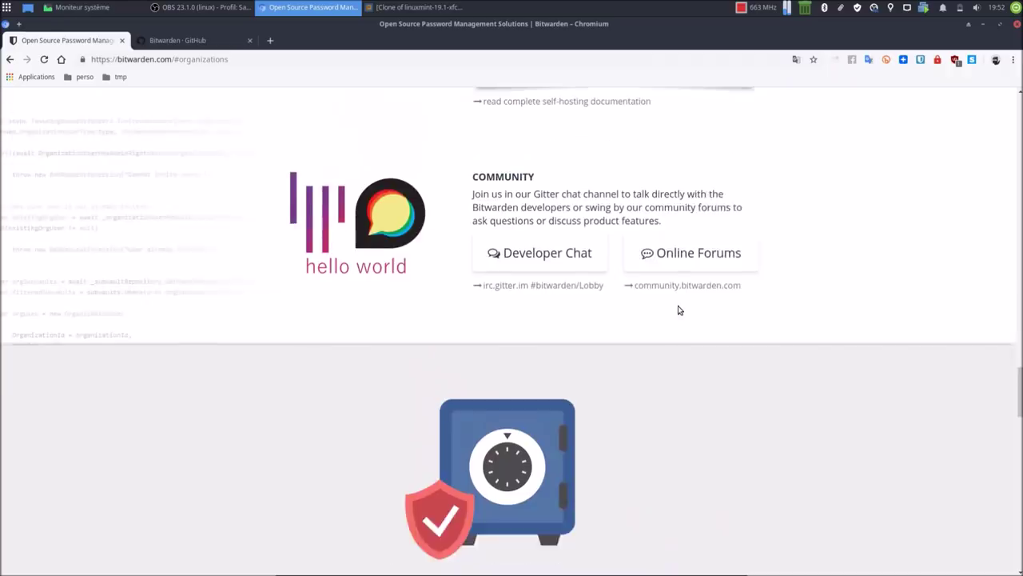
pyautogui.scroll(10, 680, 310)
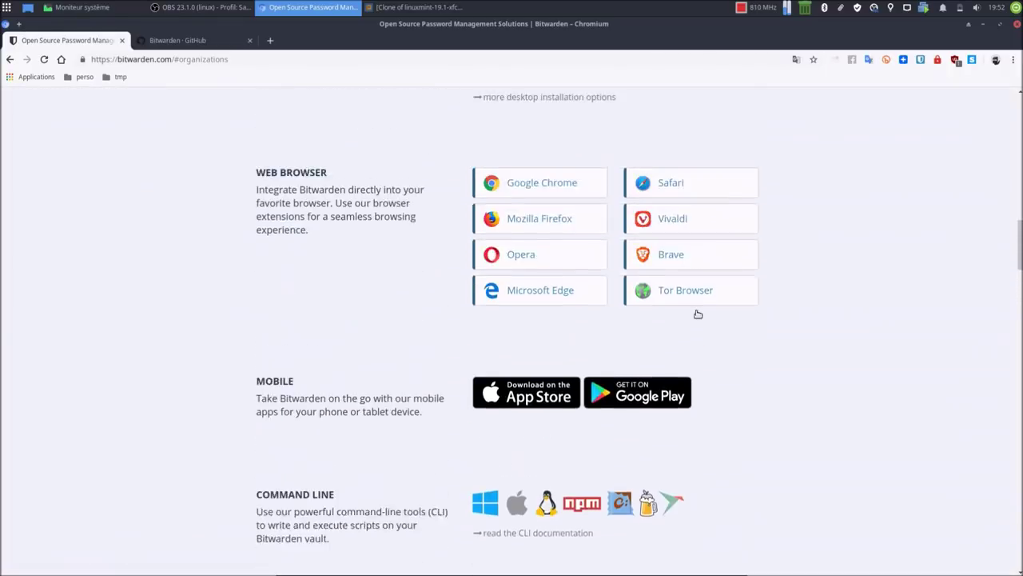
pyautogui.scroll(4, 706, 311)
pyautogui.scroll(3, 708, 308)
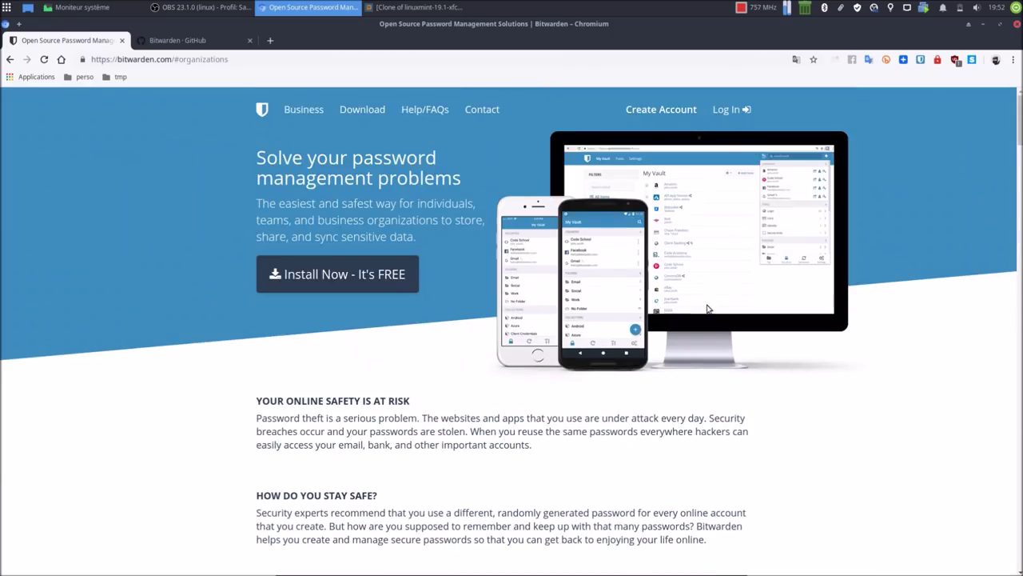
pyautogui.click(312, 113)
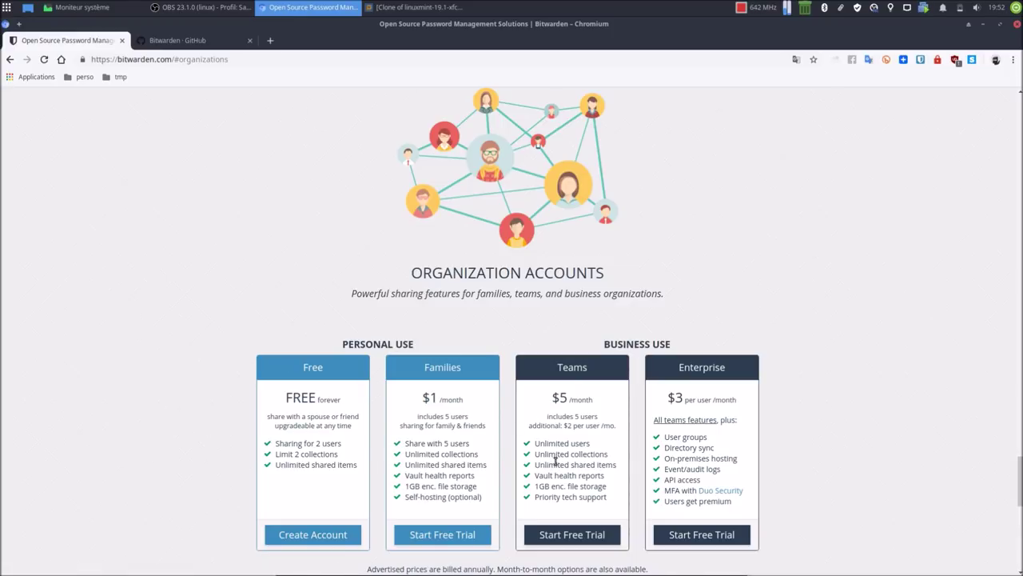
pyautogui.scroll(-3, 232, 449)
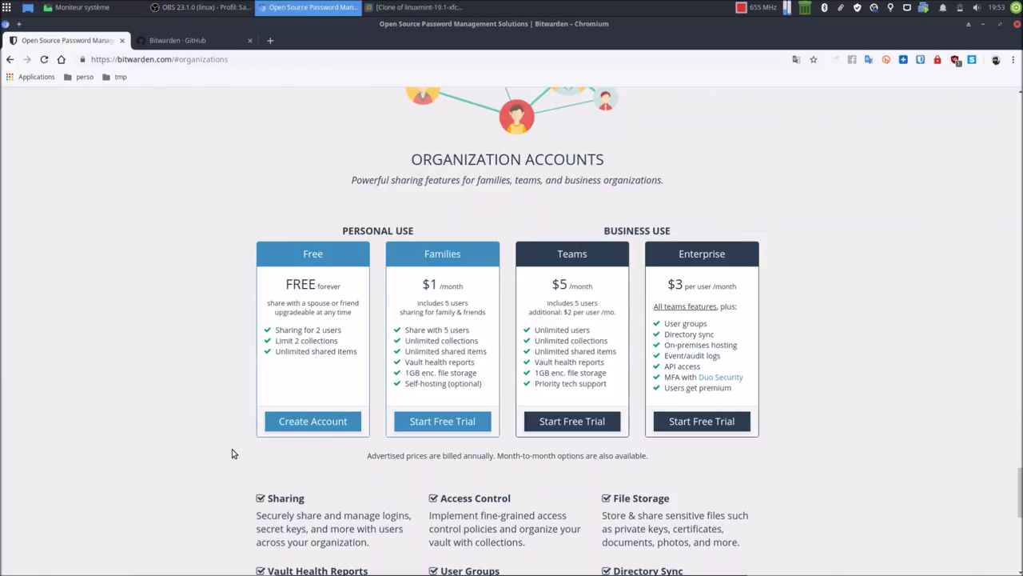
pyautogui.scroll(12, 232, 400)
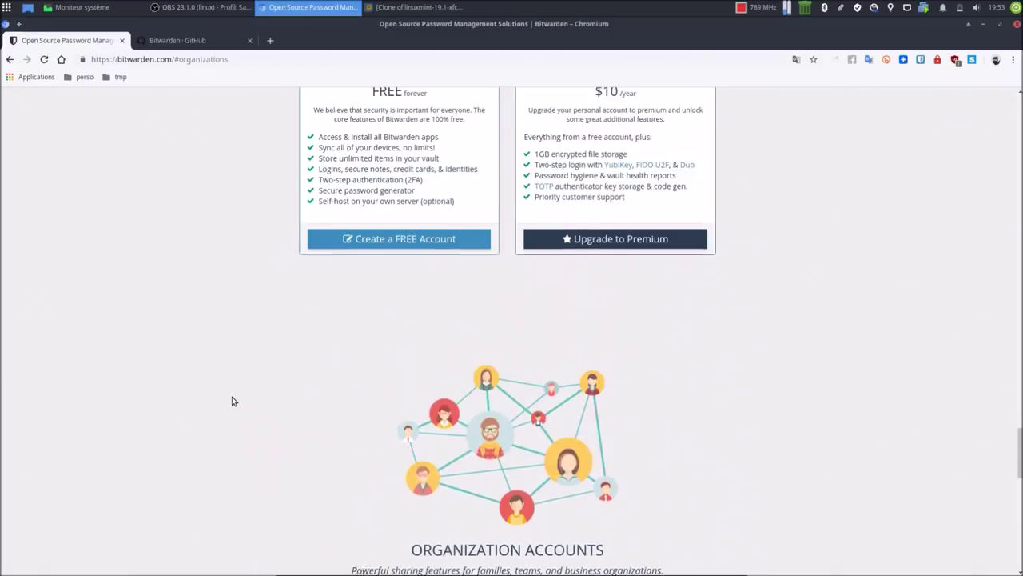
pyautogui.scroll(7, 232, 398)
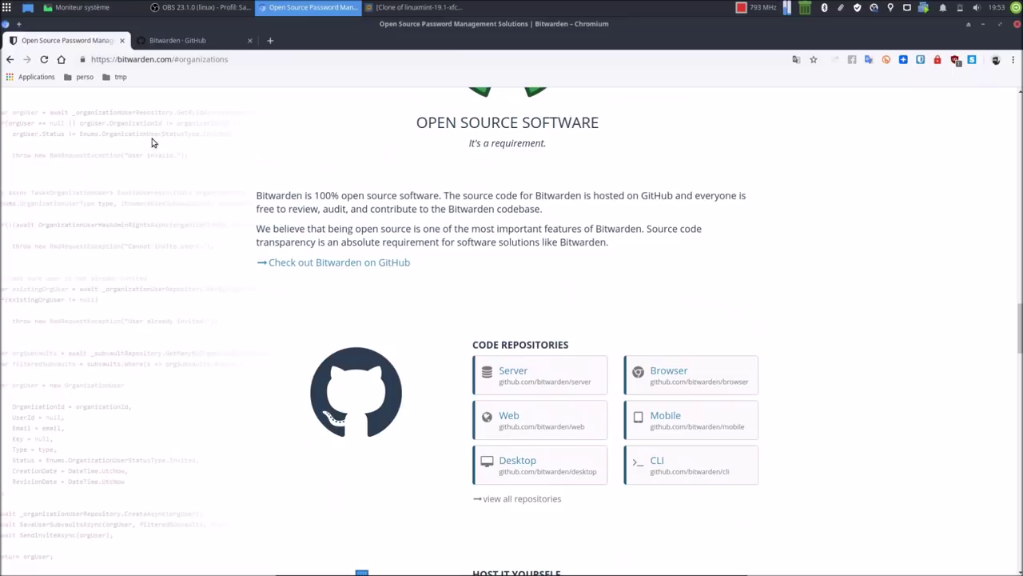
# Step: Close bitwarden.com, load the Google home page, and open LastPass Préférences from its extension menu
pyautogui.click(123, 41)
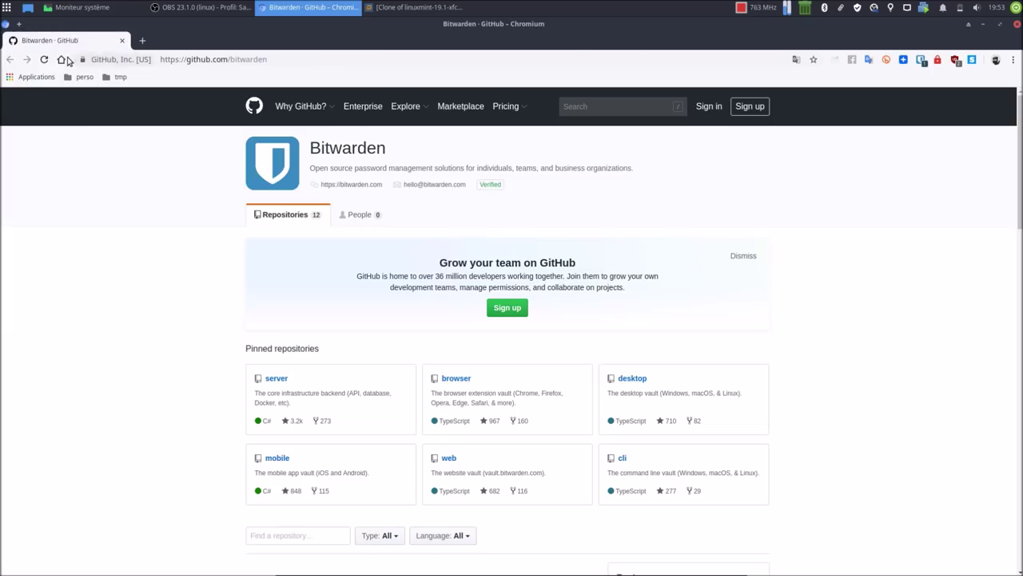
pyautogui.click(62, 61)
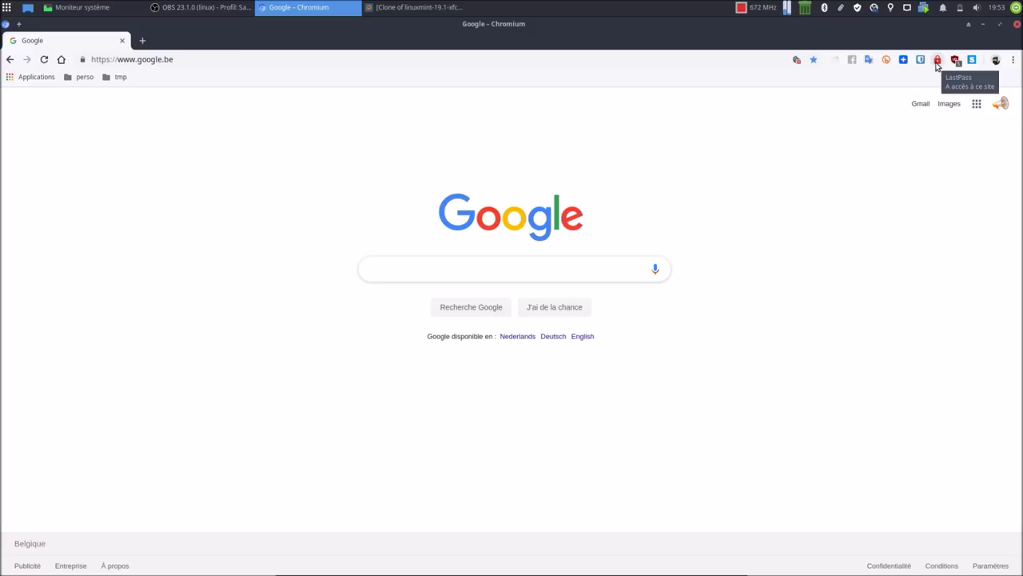
pyautogui.click(938, 62)
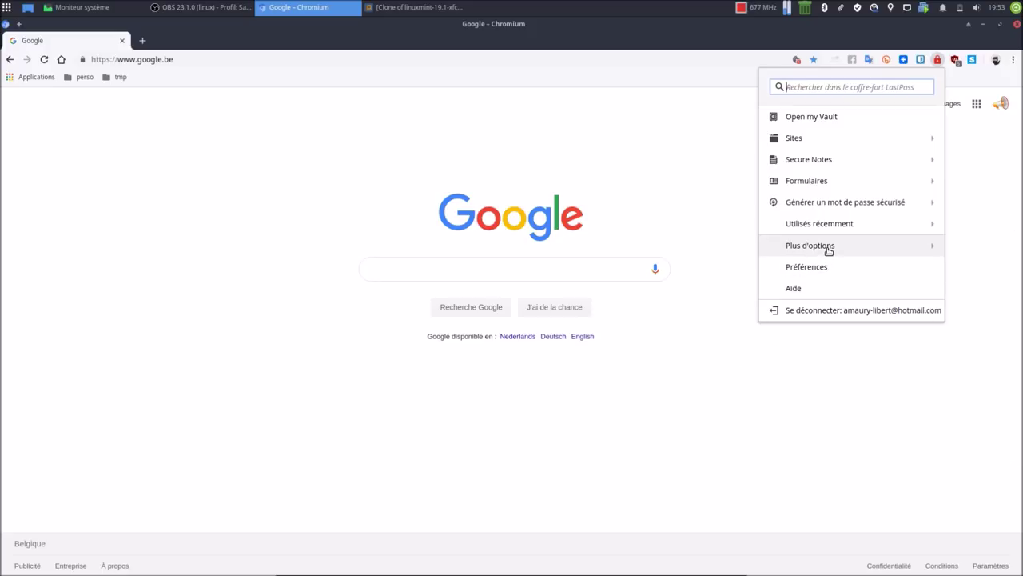
pyautogui.click(829, 251)
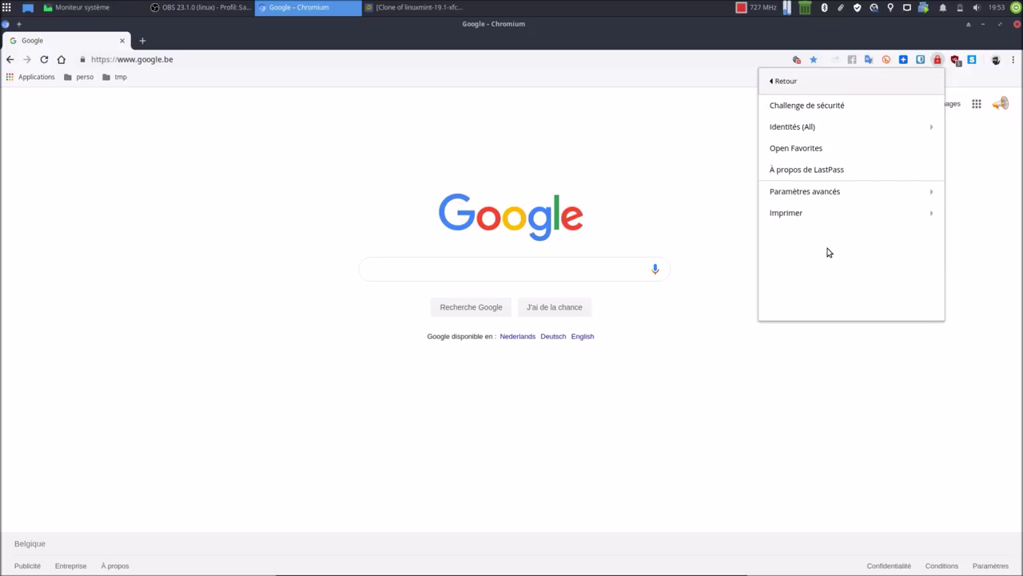
pyautogui.click(802, 200)
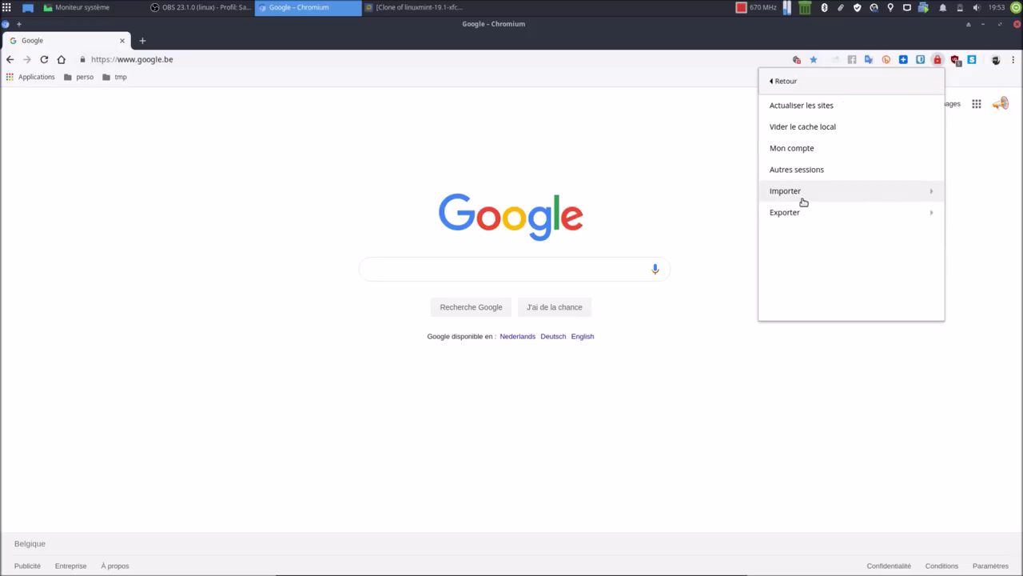
pyautogui.click(773, 81)
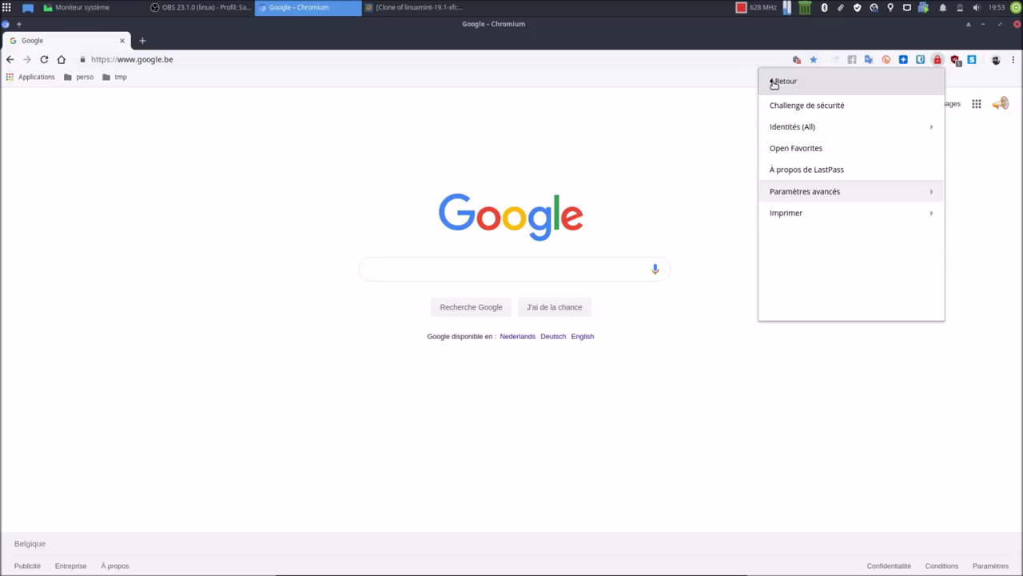
pyautogui.click(773, 82)
pyautogui.click(820, 267)
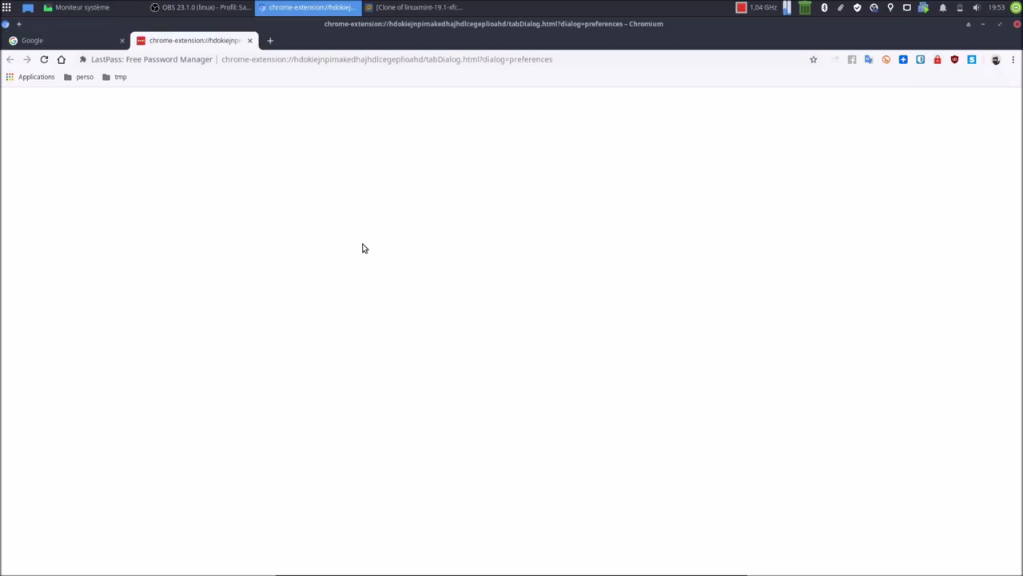
# Step: Browse the Notification, Raccourcis, Paramètres avancés and Icônes preferences, cancel, then open the LastPass vault
pyautogui.click(242, 178)
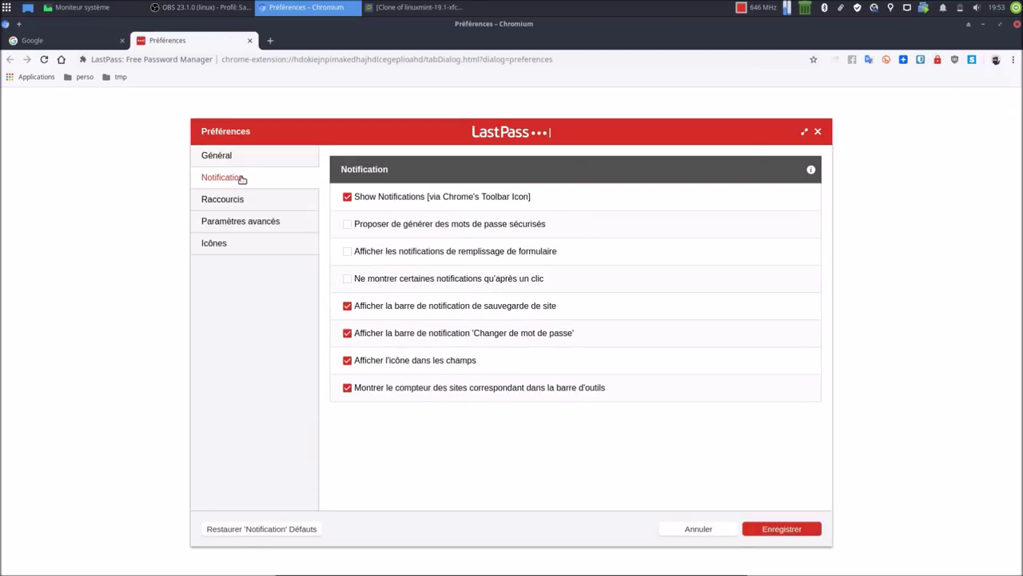
pyautogui.click(237, 205)
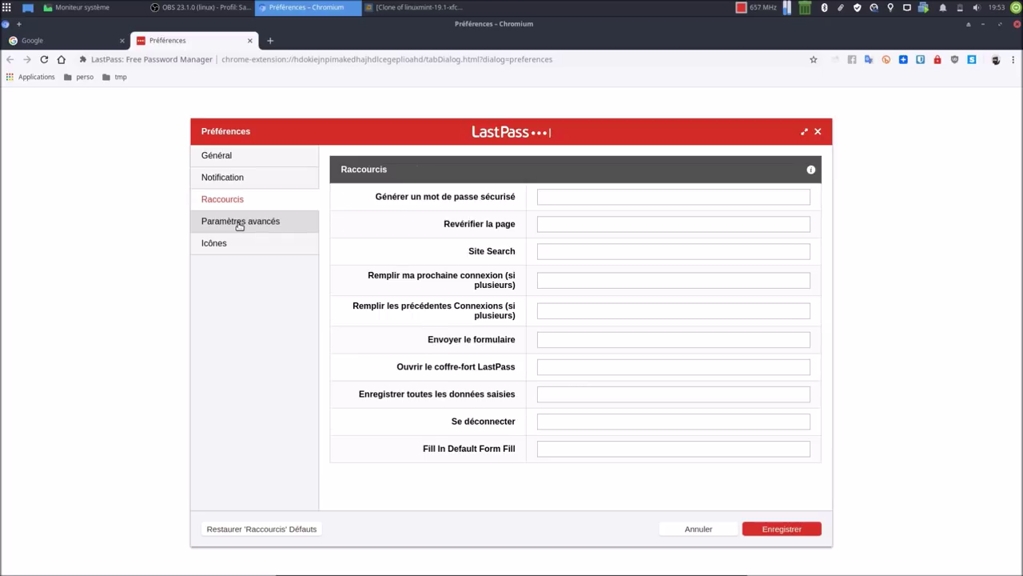
pyautogui.click(238, 225)
pyautogui.click(227, 245)
pyautogui.click(696, 528)
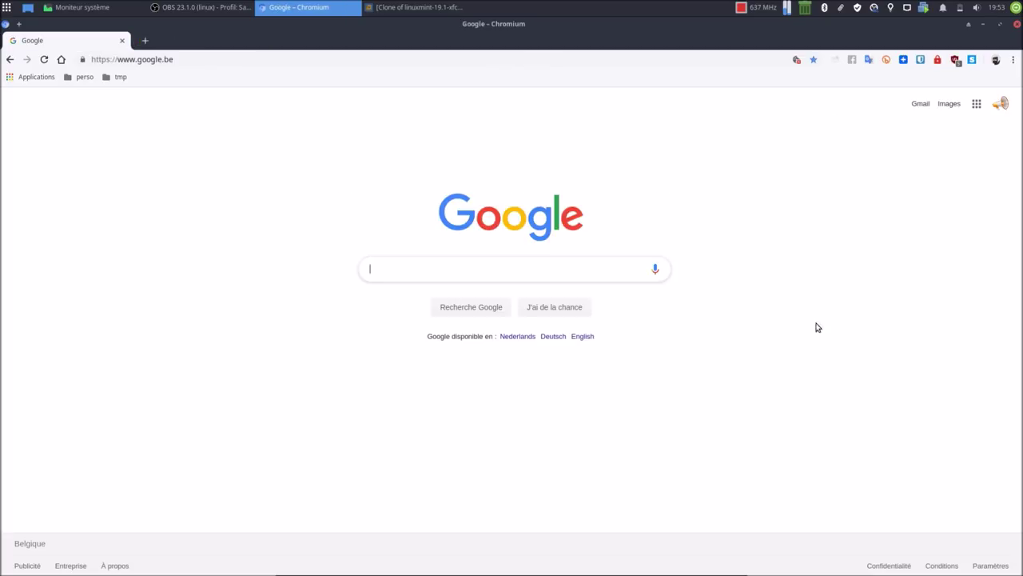
pyautogui.click(937, 60)
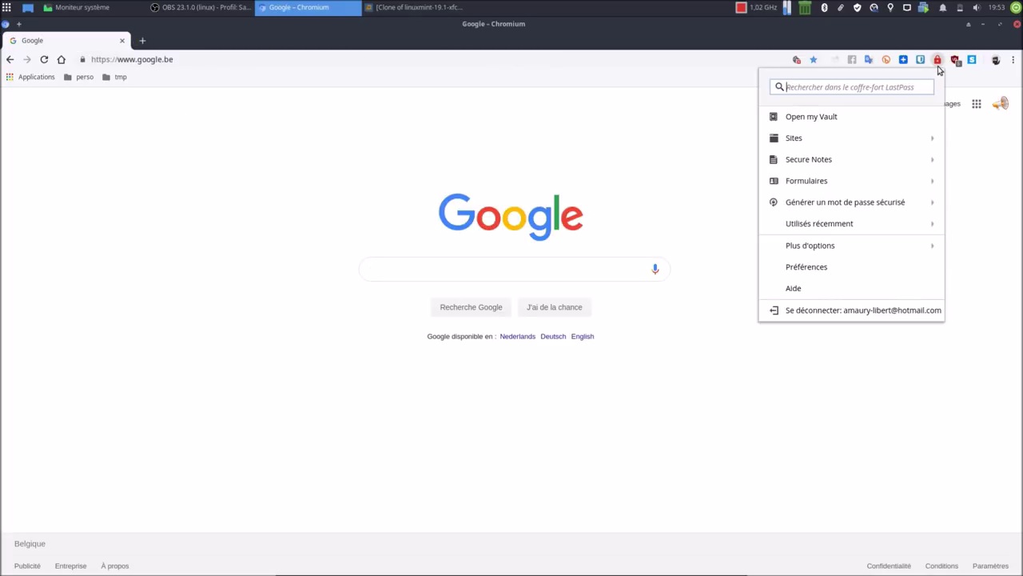
pyautogui.click(815, 117)
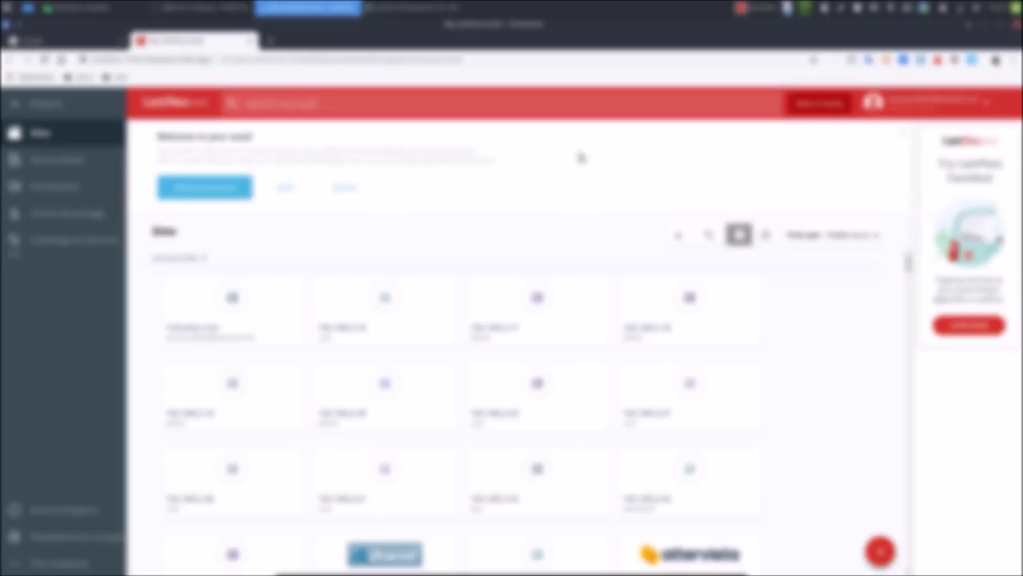
# Step: Look through the LastPass account settings sections, including multifactor authentication, then close them
pyautogui.click(48, 538)
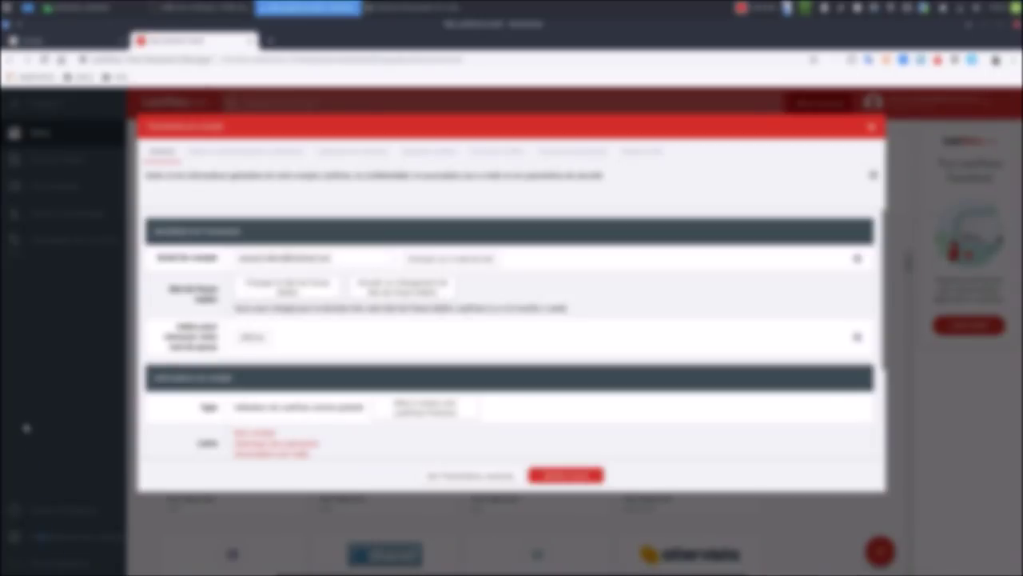
pyautogui.click(240, 152)
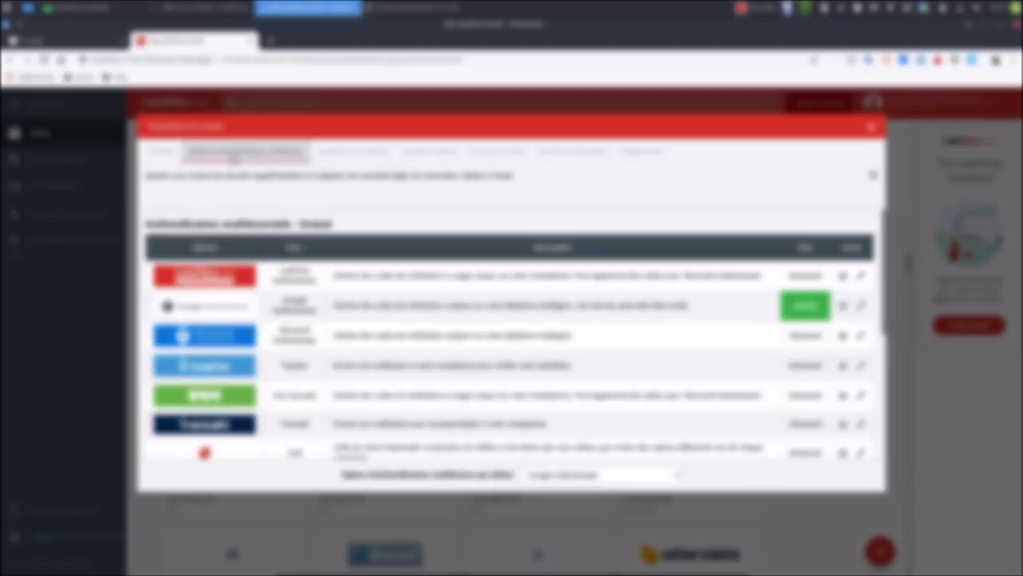
pyautogui.click(342, 160)
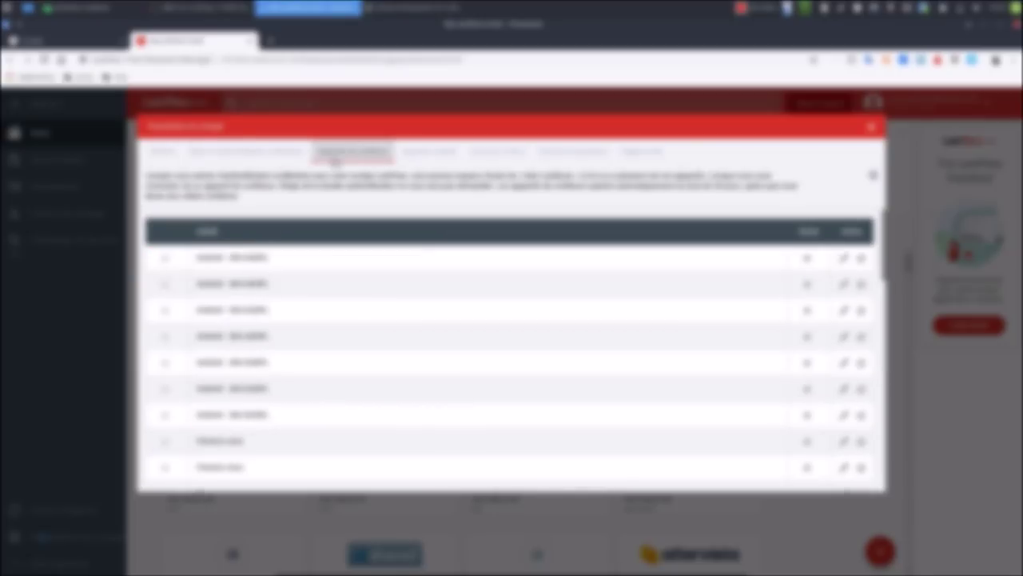
pyautogui.click(418, 156)
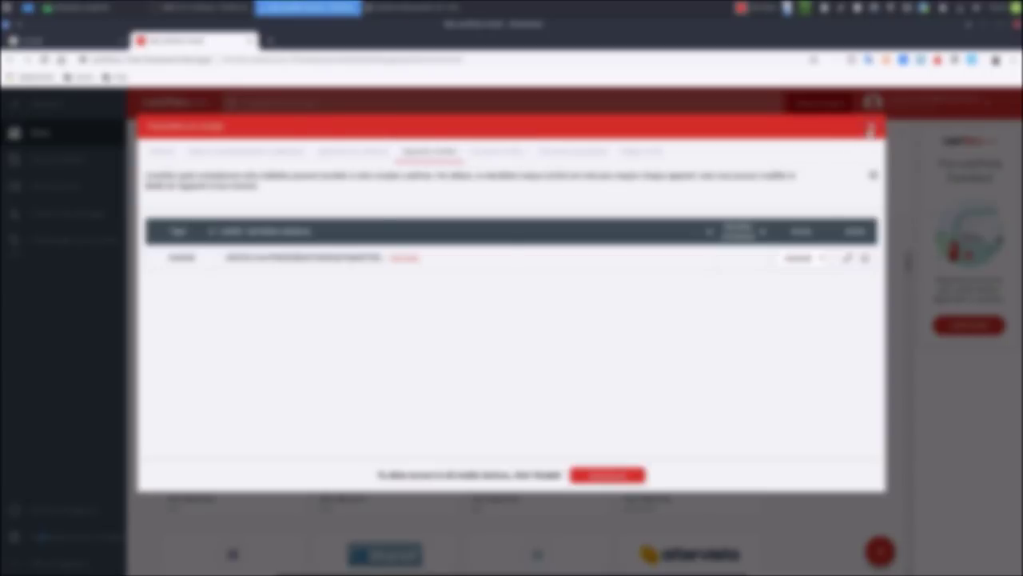
pyautogui.click(872, 127)
# Step: Expand Paramètres avancés under Plus d'options, then close the LastPass vault tab
pyautogui.click(85, 565)
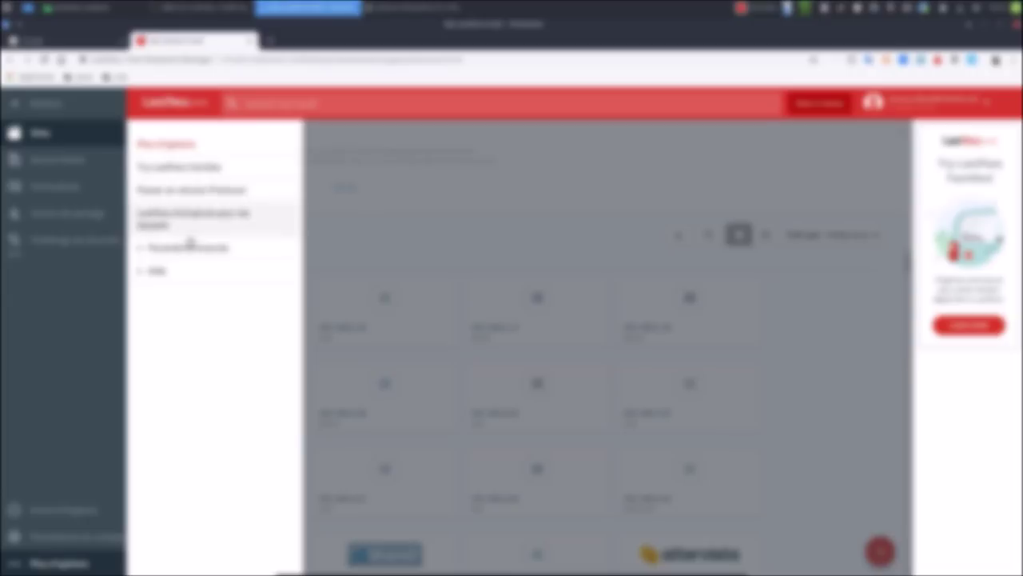
pyautogui.click(190, 250)
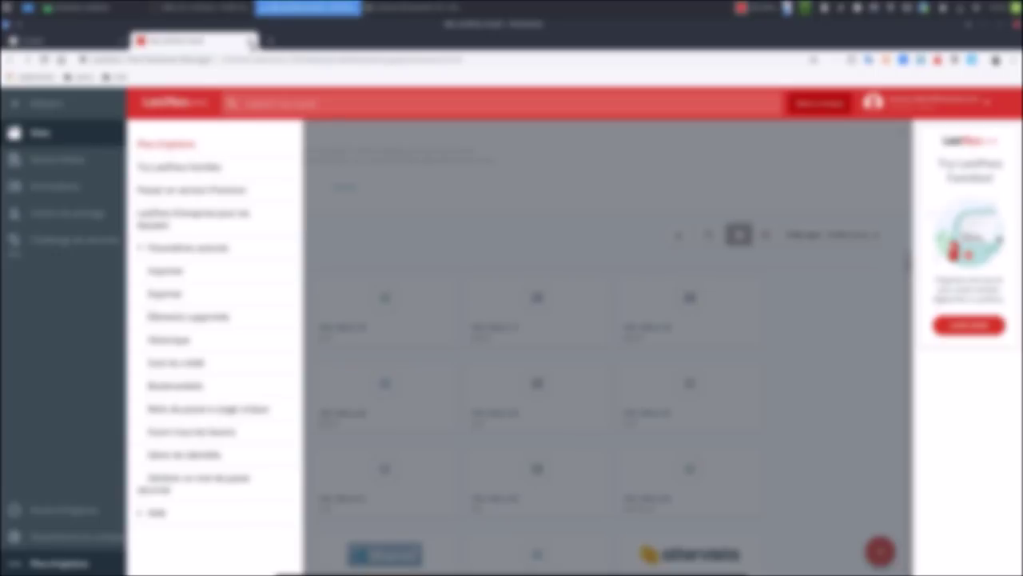
pyautogui.click(252, 42)
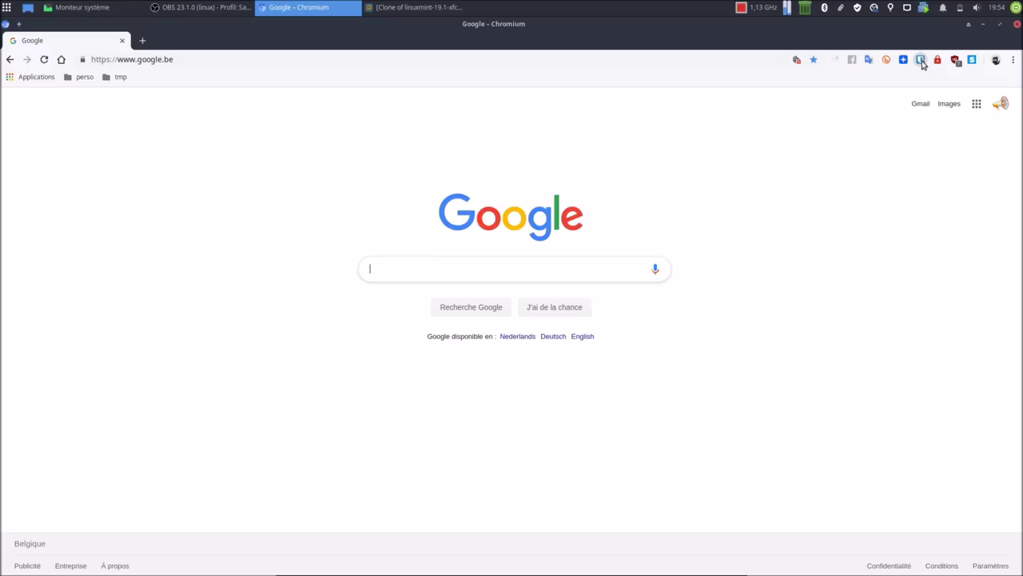
# Step: Check the Bitwarden extension popup, then bring the Linux Mint virtual machine forward in VMware
pyautogui.click(921, 61)
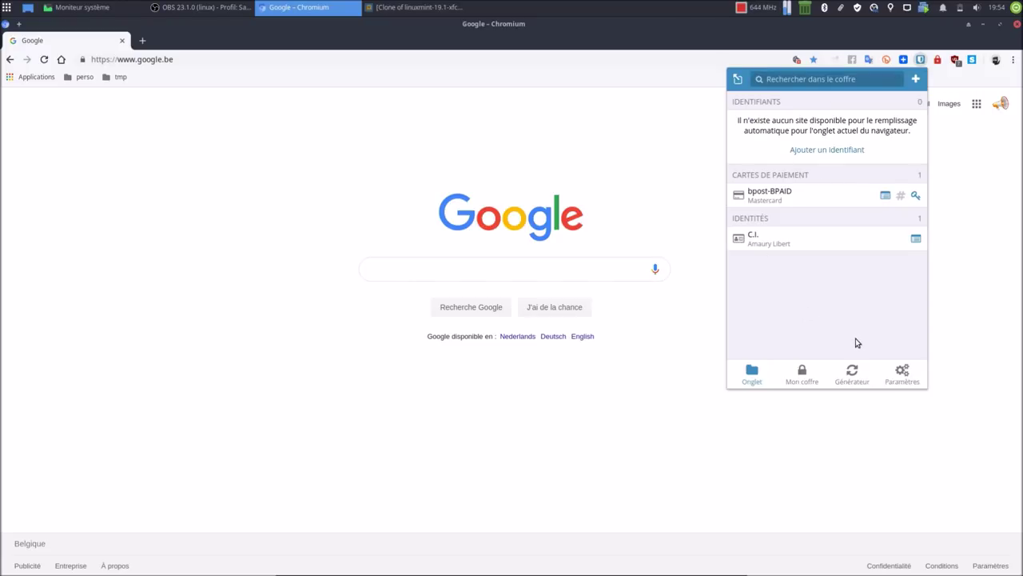
pyautogui.click(549, 126)
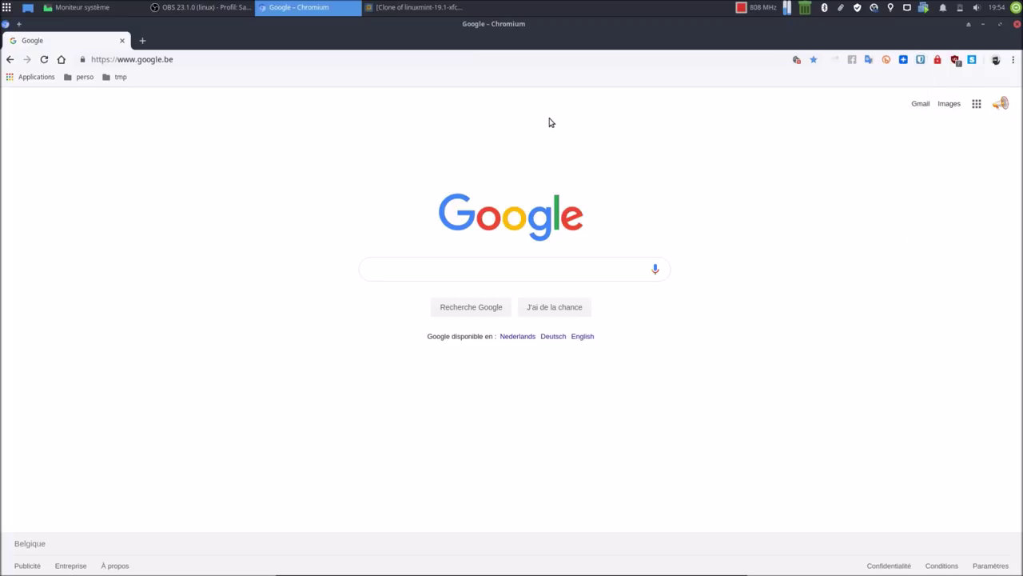
pyautogui.click(424, 7)
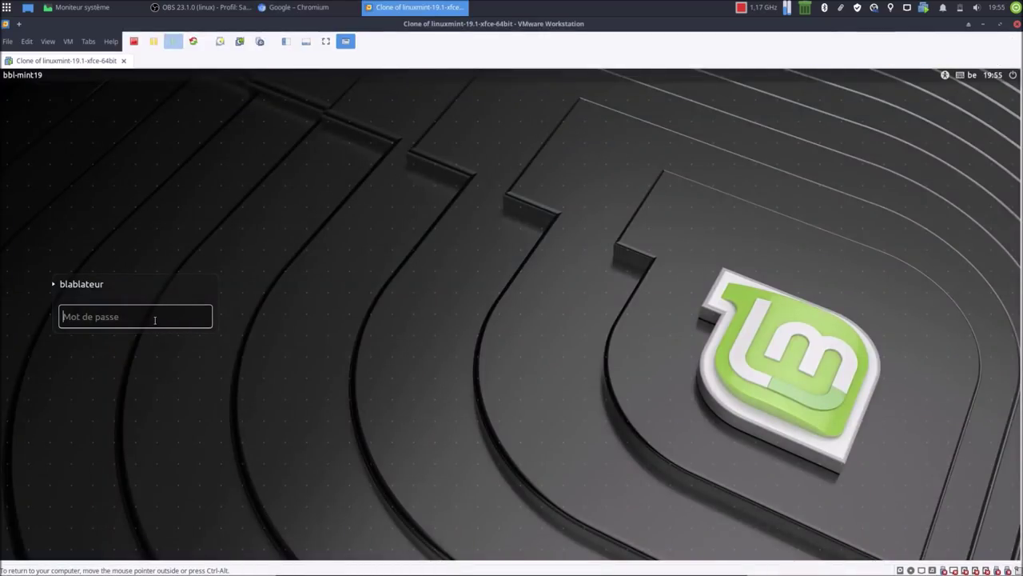
# Step: Enter the user password at the Linux Mint login screen to log in
pyautogui.write('******')
pyautogui.press('Return')
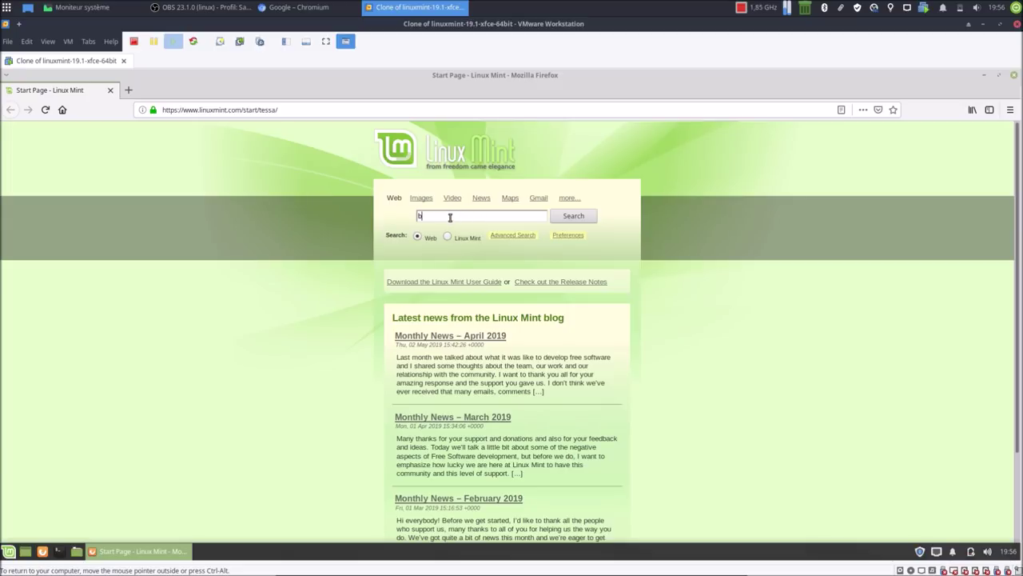
# Step: Search for 'bitwarden' and open the Bitwarden homepage, closing the old search results tab
pyautogui.write('itwarden')
pyautogui.press('Return')
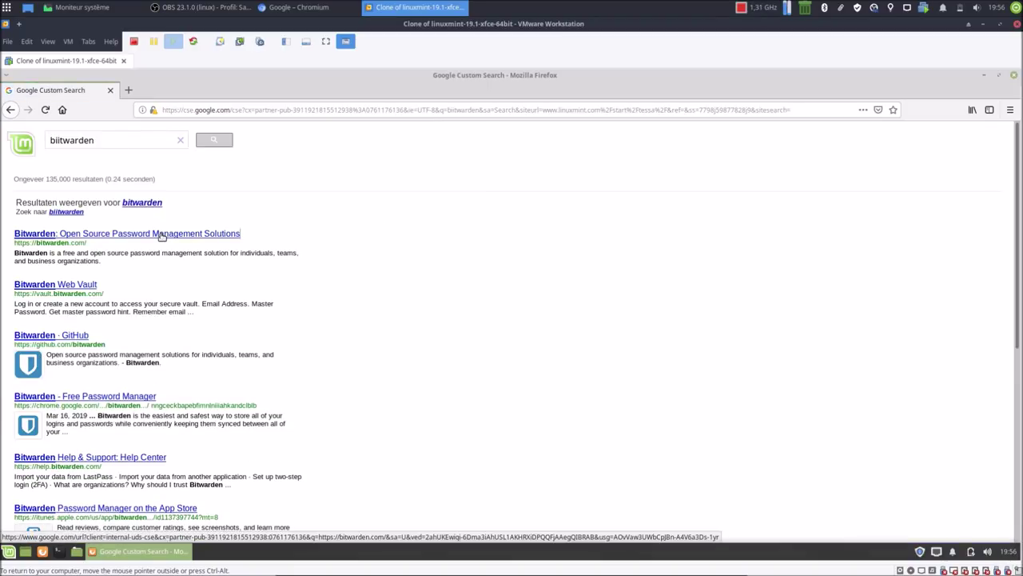
pyautogui.click(161, 236)
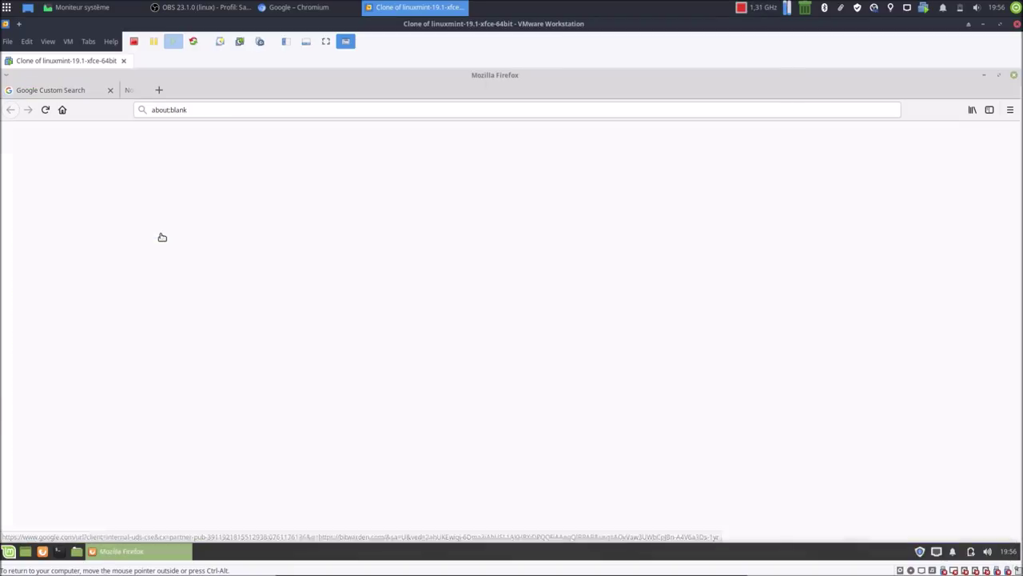
pyautogui.click(110, 90)
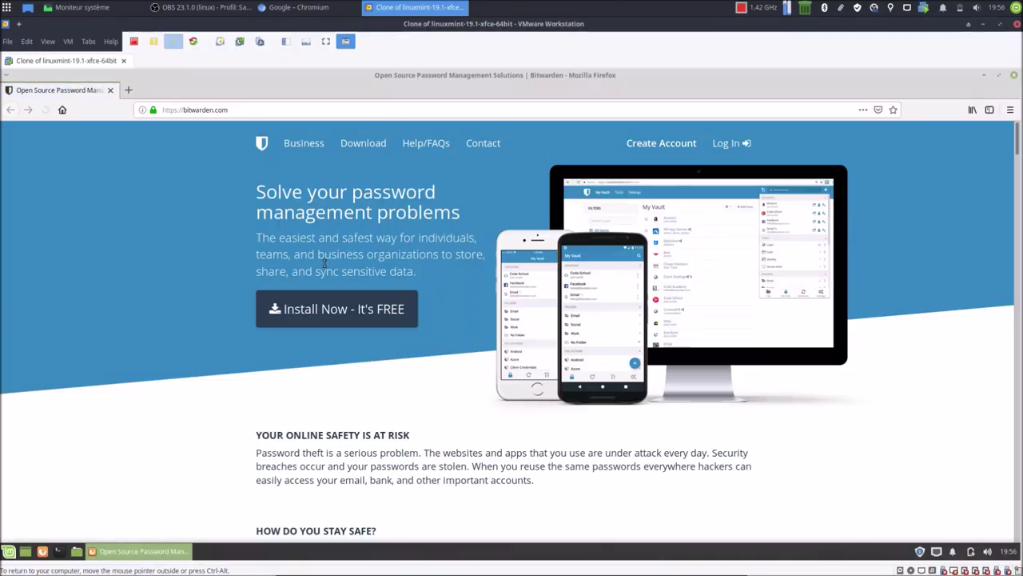
# Step: Start a new Bitwarden account, entering the email address, name and master password
pyautogui.click(657, 147)
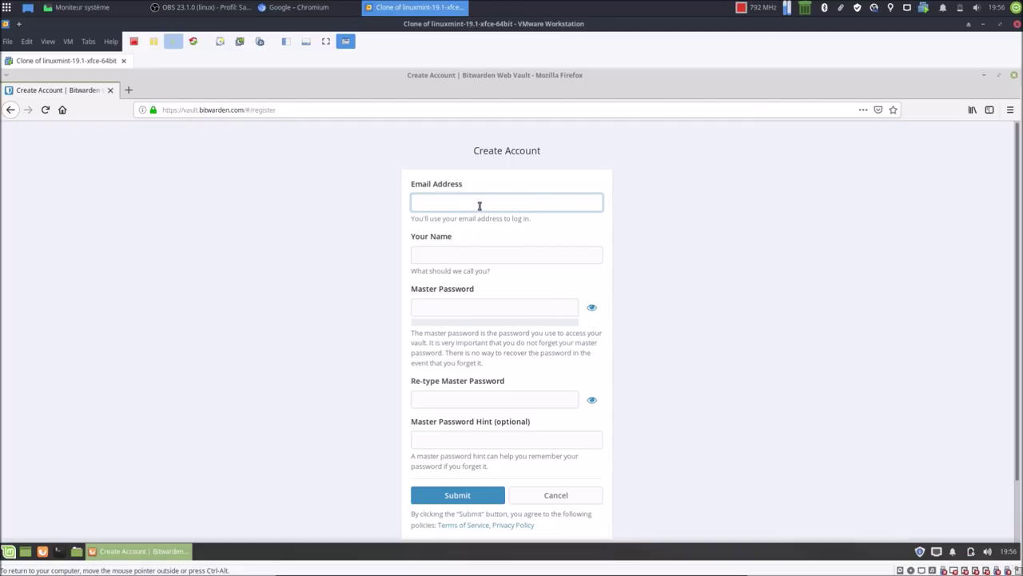
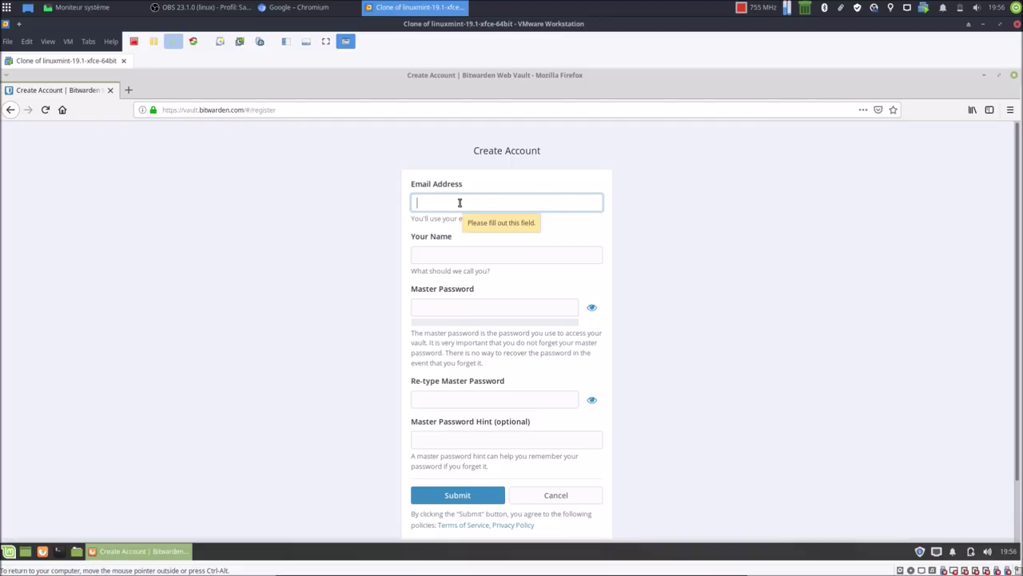
pyautogui.click(476, 255)
pyautogui.write('Amaury')
pyautogui.press('Tab')
pyautogui.write('********')
pyautogui.press('Tab')
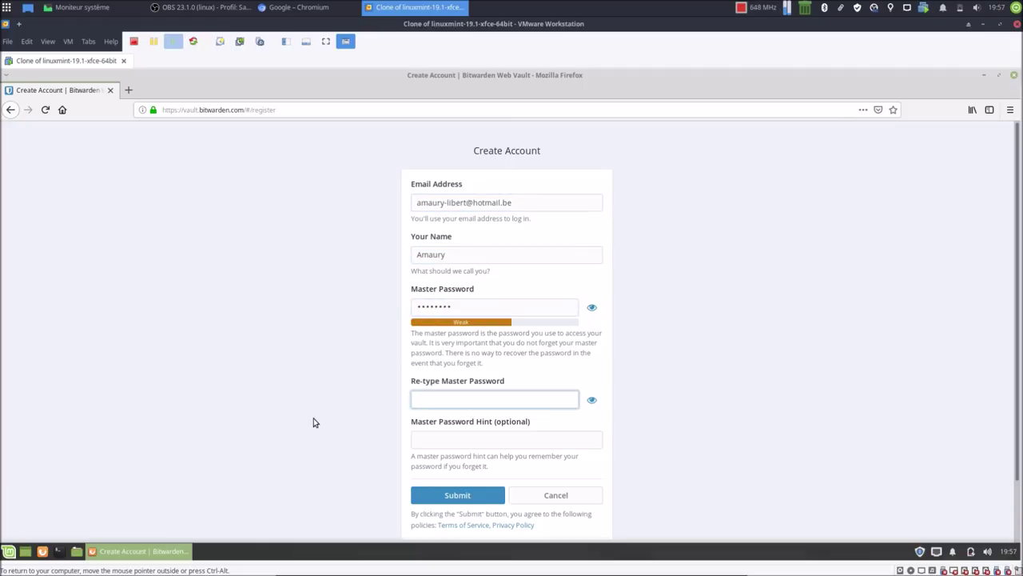
# Step: Redo the master password and its re-type, add a password hint, and submit the form
pyautogui.click(521, 307)
pyautogui.press('BackSpace')
pyautogui.press('BackSpace')
pyautogui.press('BackSpace')
pyautogui.press('BackSpace')
pyautogui.press('BackSpace')
pyautogui.write('********')
pyautogui.click(499, 397)
pyautogui.hotkey('ctrl', 'a')
pyautogui.press('BackSpace')
pyautogui.press('Tab')
pyautogui.scroll(-2, 360, 441)
pyautogui.click(452, 430)
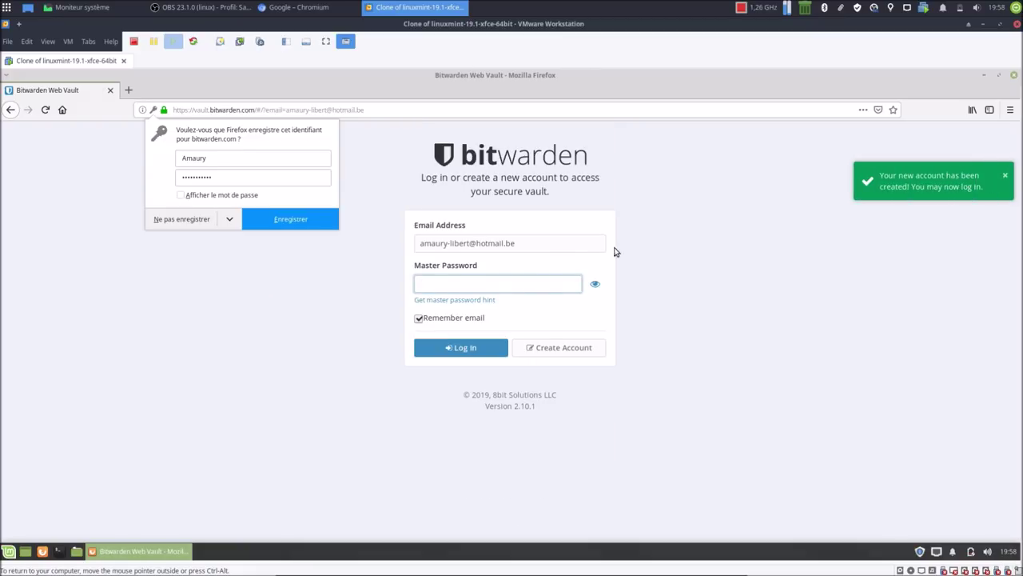
# Step: Enter the master password, log in, and dismiss Firefox's save-login prompt
pyautogui.click(513, 287)
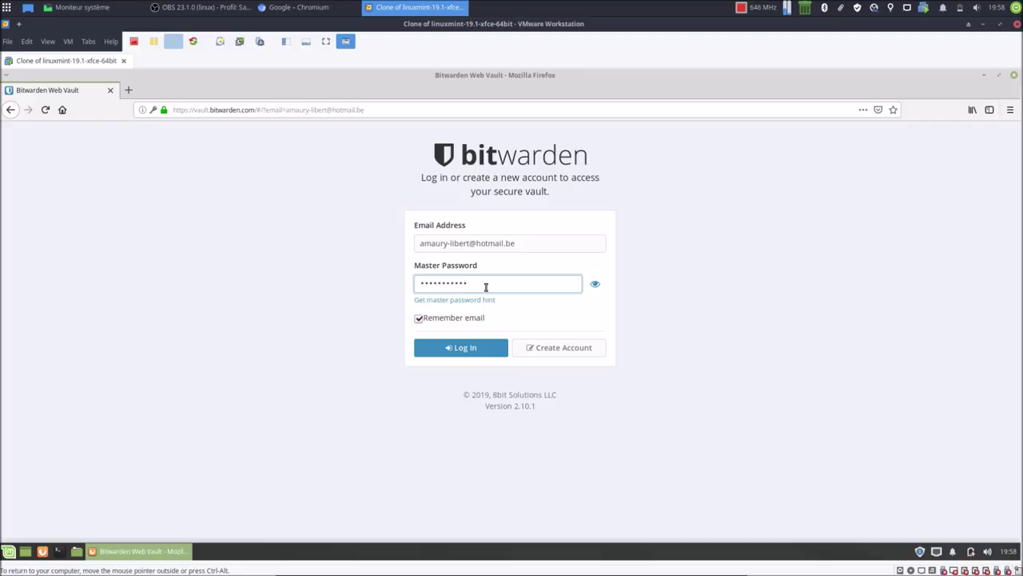
pyautogui.click(458, 349)
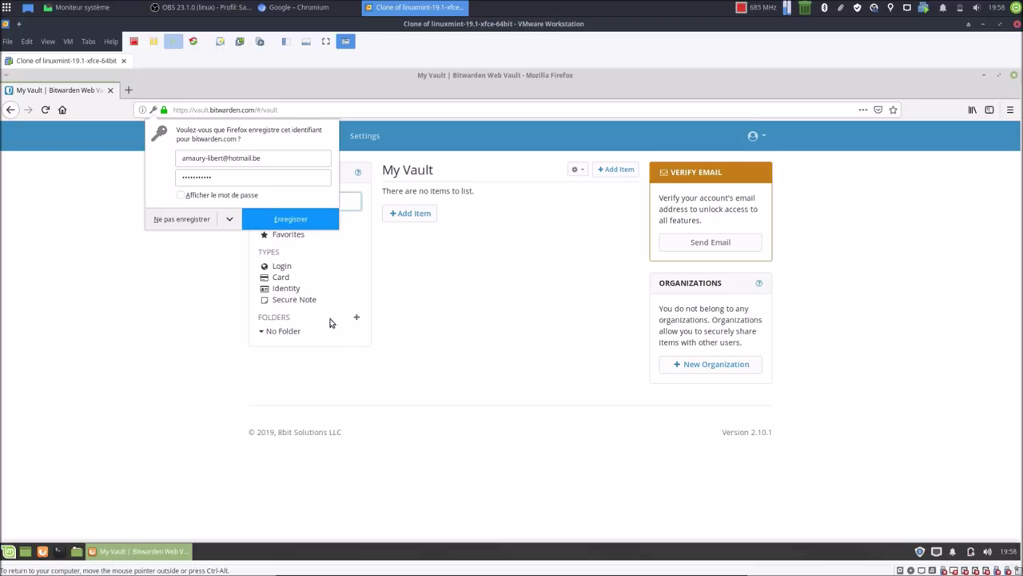
pyautogui.click(74, 299)
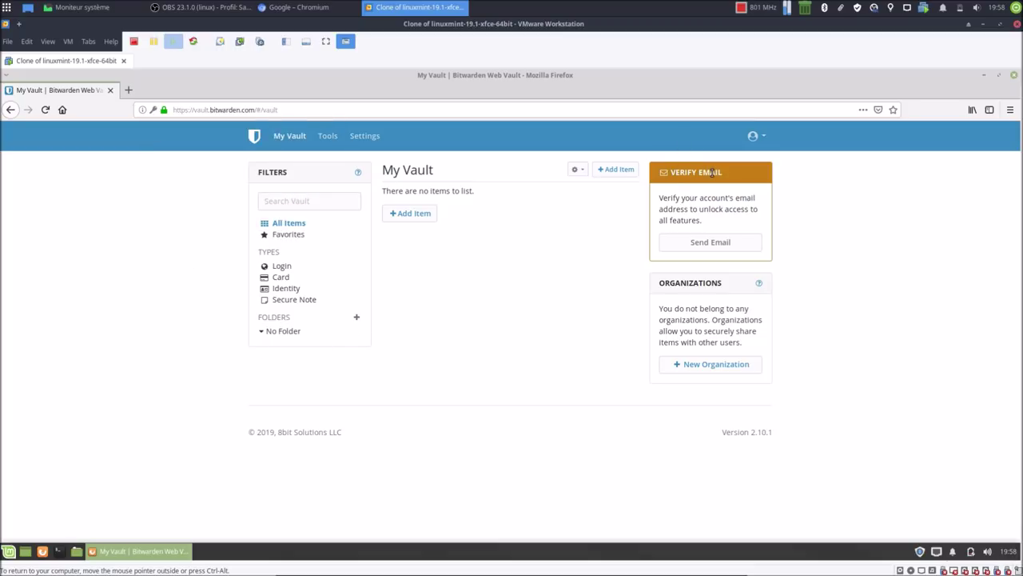
# Step: Send the verification email, unlock the vault with the master password, decline saving it, and reload
pyautogui.click(691, 244)
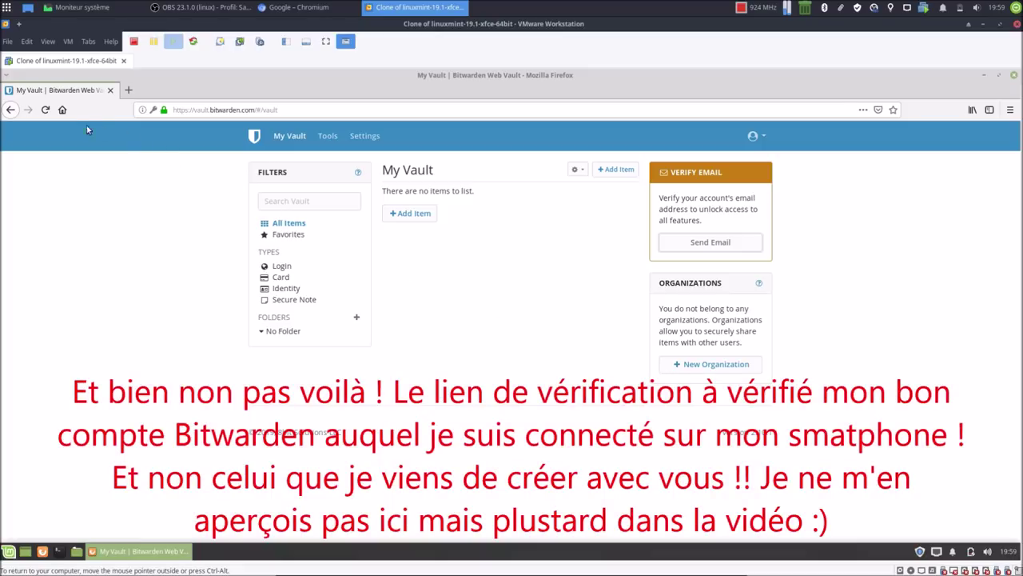
pyautogui.click(45, 111)
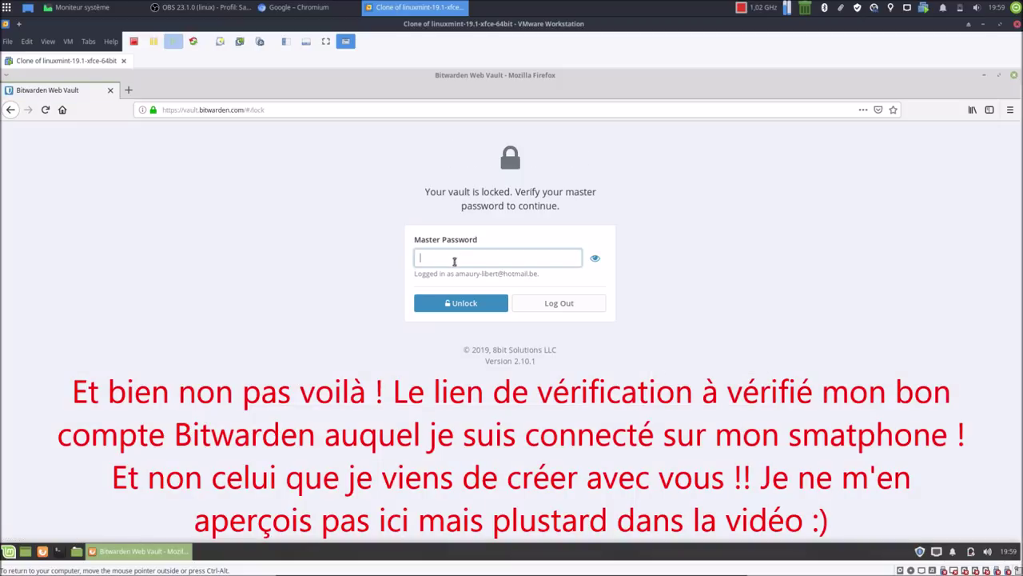
pyautogui.write('•')
pyautogui.write('•••••••••')
pyautogui.click(472, 307)
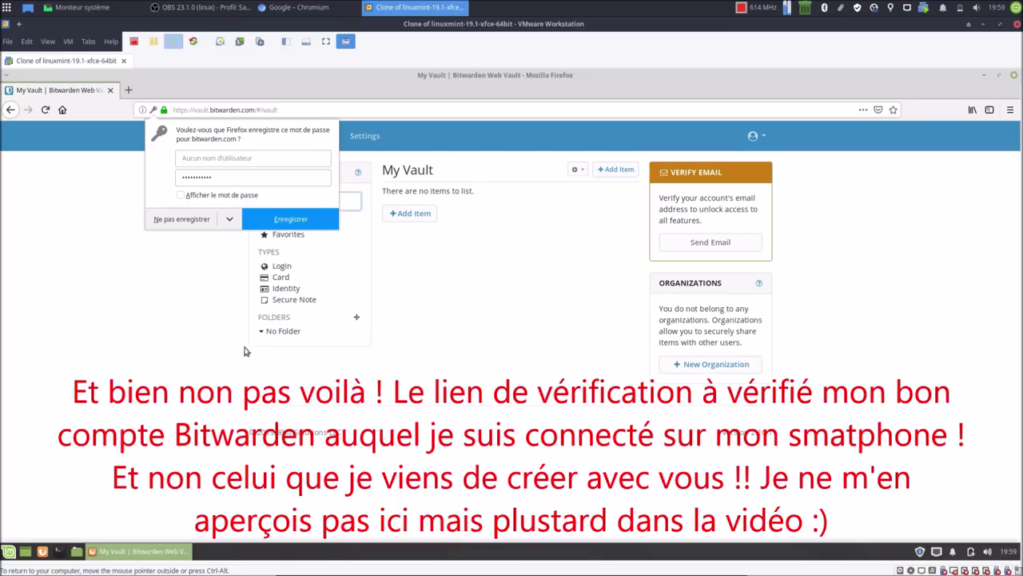
pyautogui.click(114, 320)
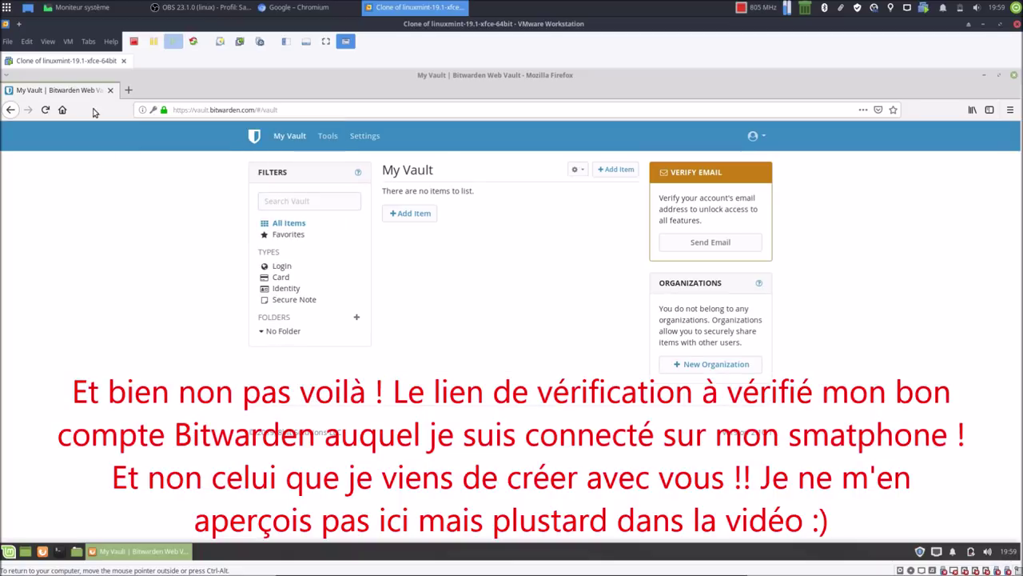
pyautogui.click(46, 111)
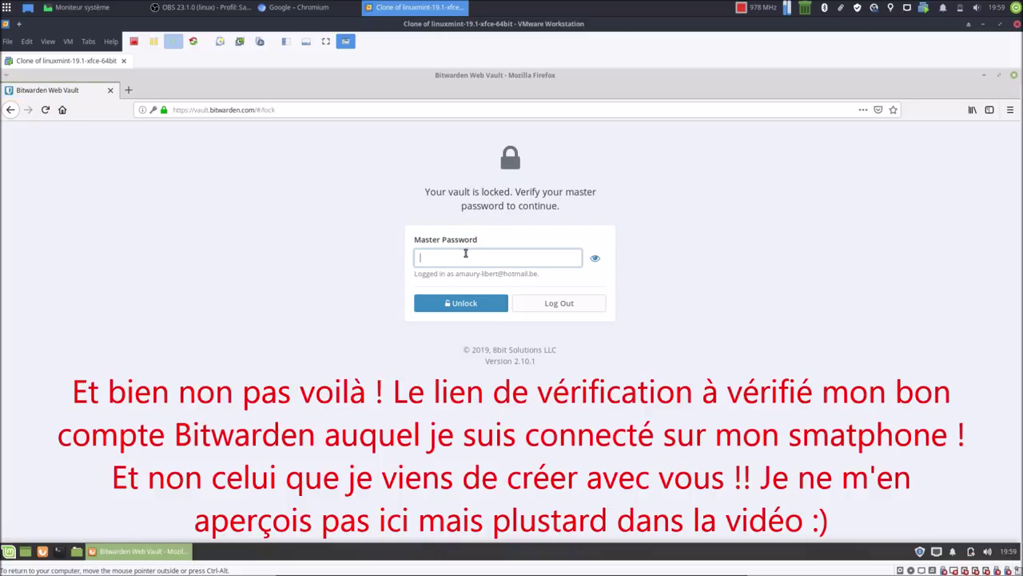
# Step: Unlock the vault with the master password, dismiss Firefox's save prompt, and reload the page
pyautogui.write('•••••')
pyautogui.click(479, 308)
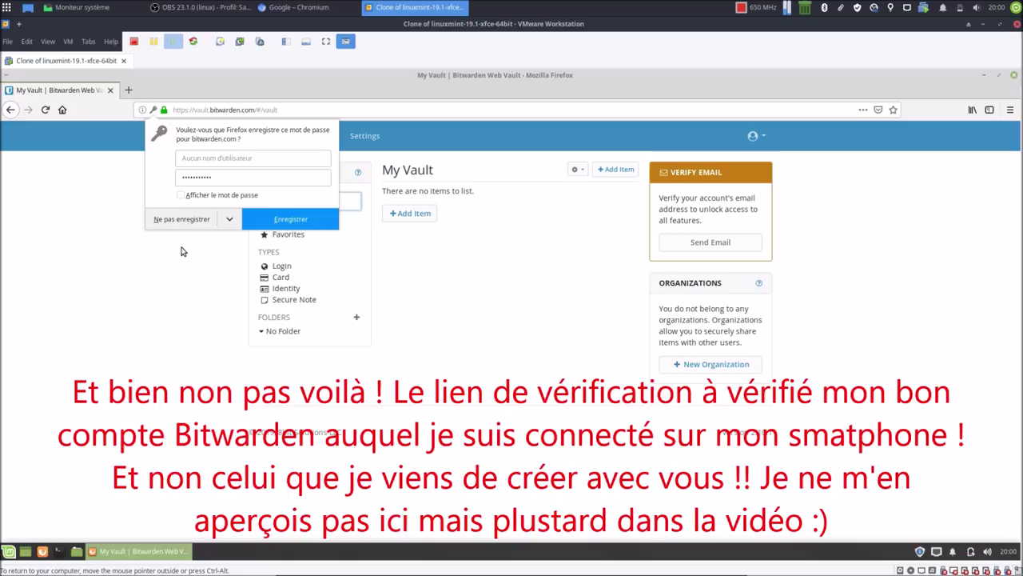
pyautogui.click(177, 279)
pyautogui.click(46, 109)
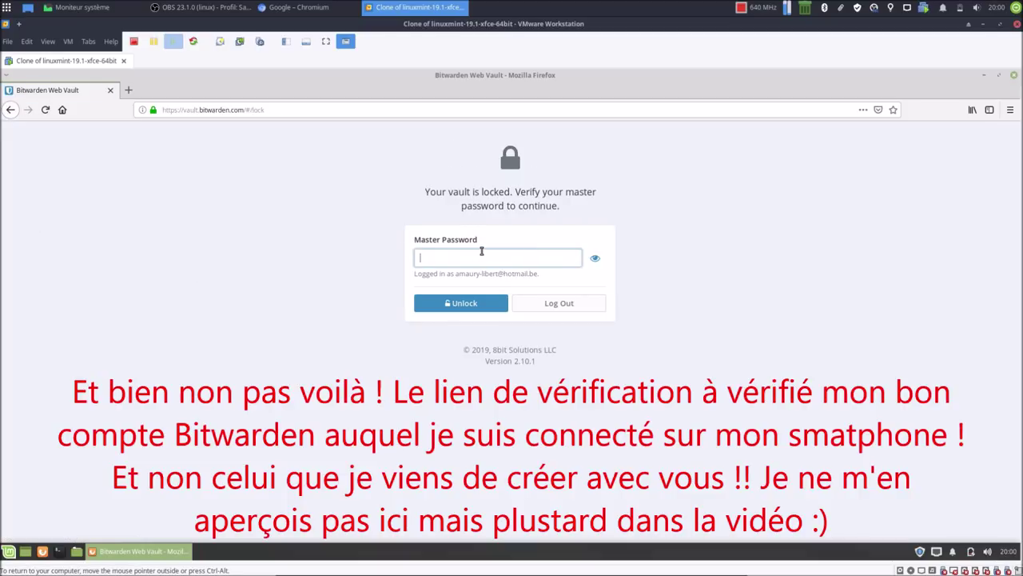
# Step: Unlock the vault again, dismiss the save-password prompt, and check the account options menu
pyautogui.write('a')
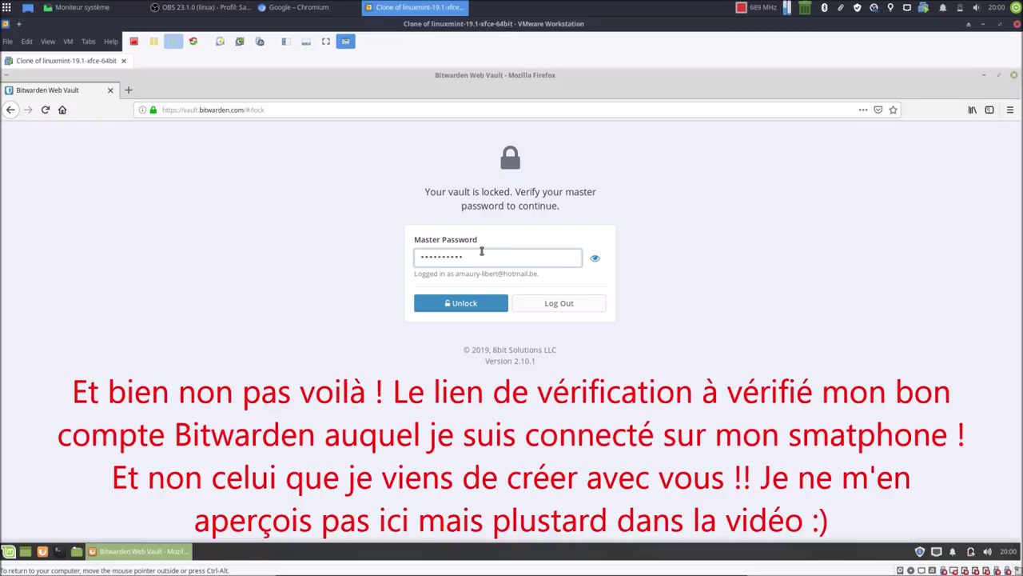
pyautogui.click(450, 304)
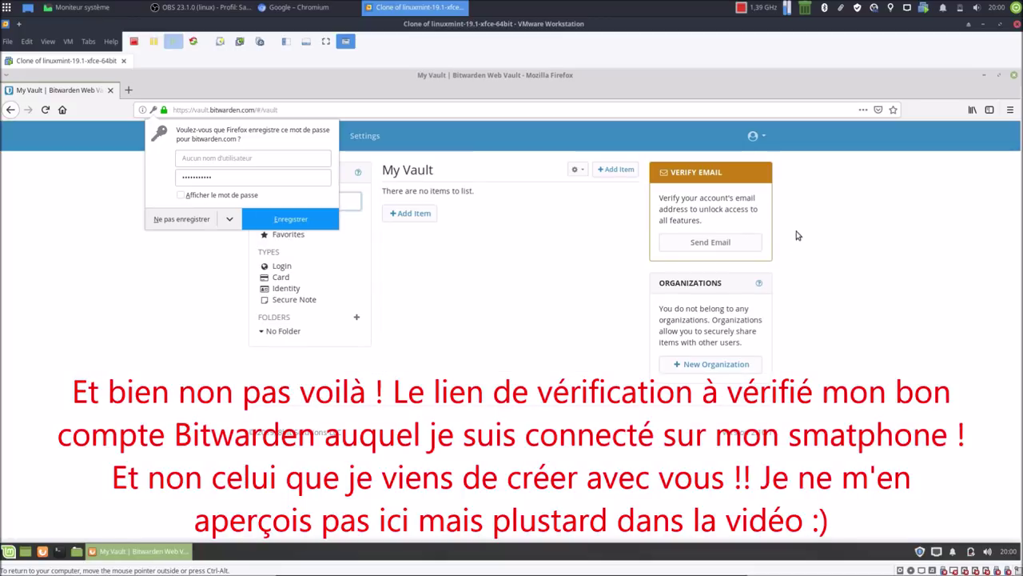
pyautogui.click(831, 214)
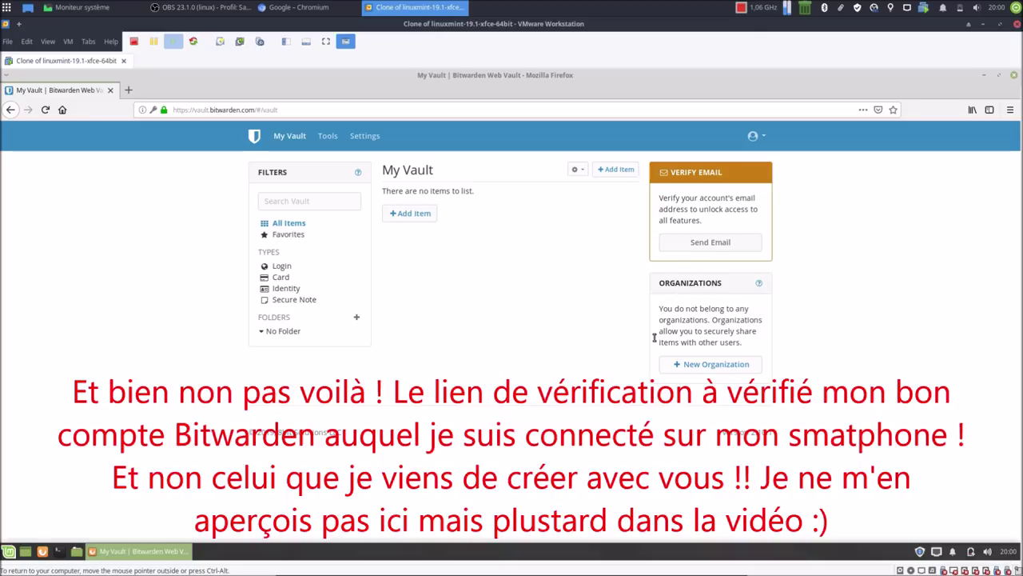
pyautogui.click(762, 136)
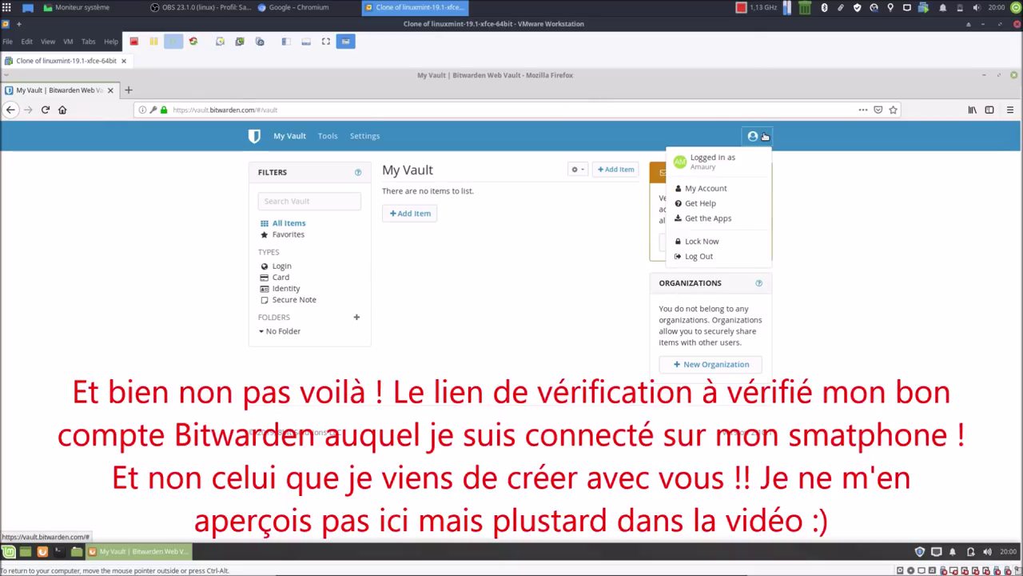
pyautogui.click(831, 166)
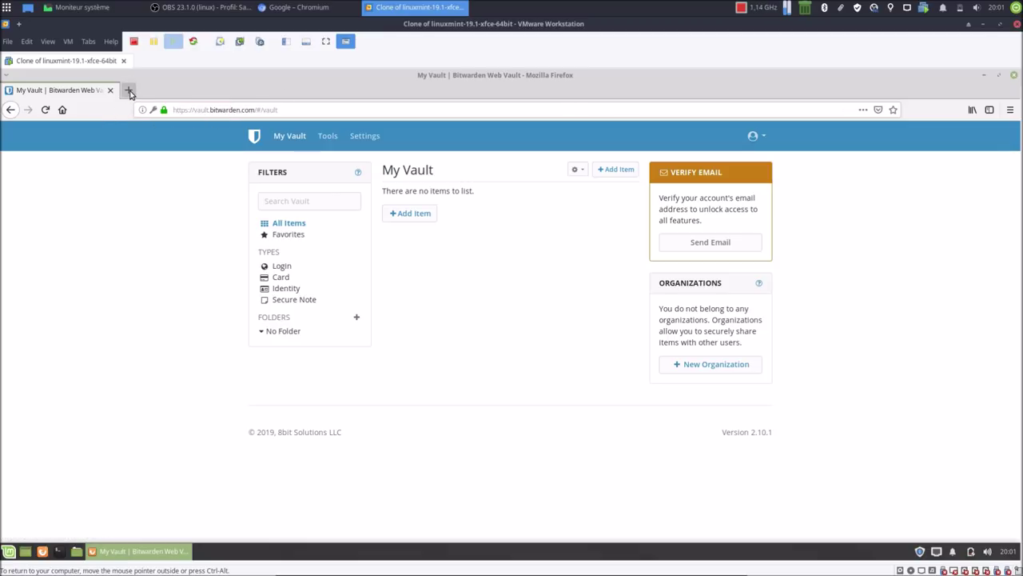
pyautogui.click(129, 90)
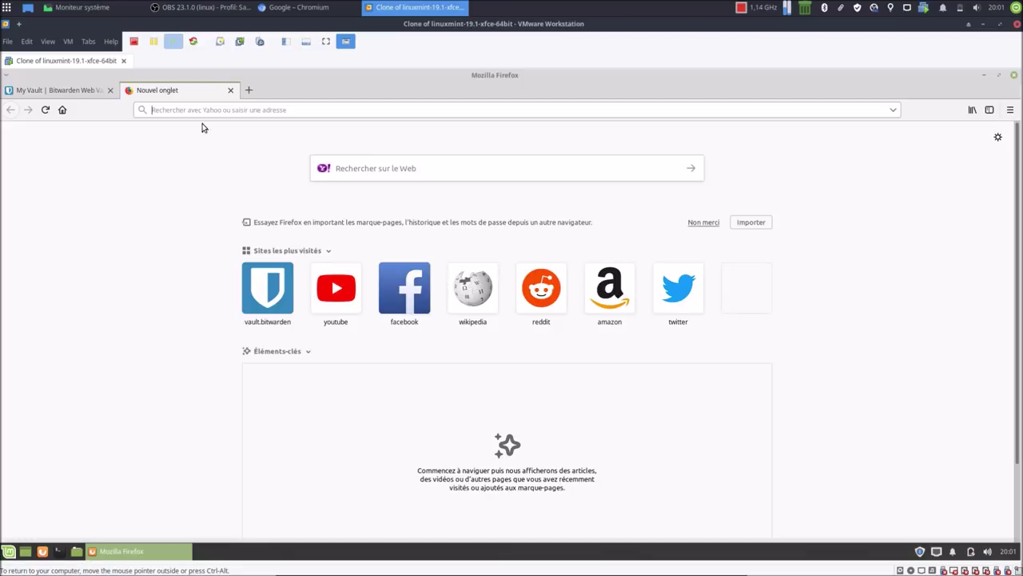
# Step: Search the web for 'bitwarden' and open the official bitwarden.com result
pyautogui.click(273, 313)
pyautogui.click(262, 111)
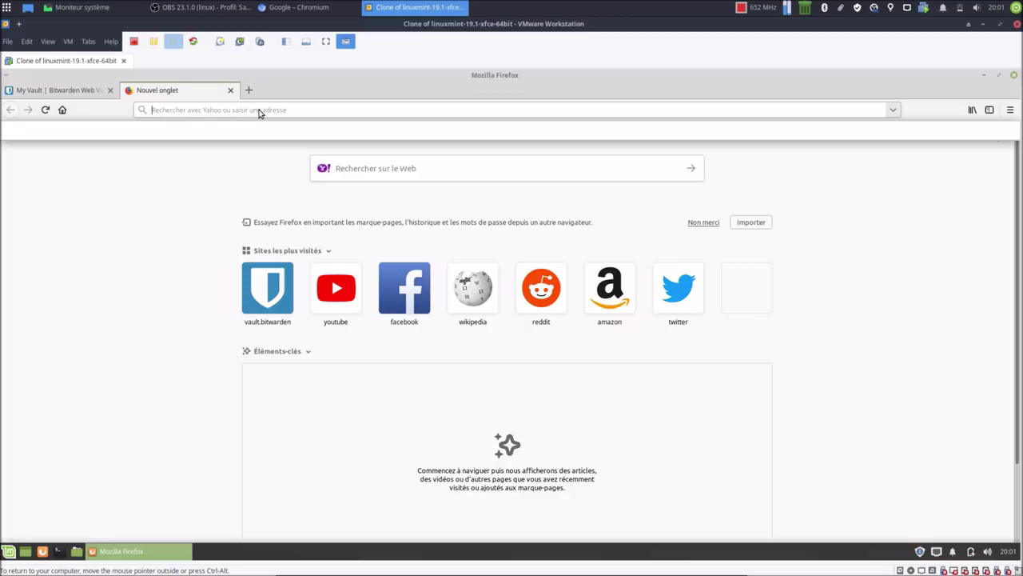
pyautogui.write('bitw')
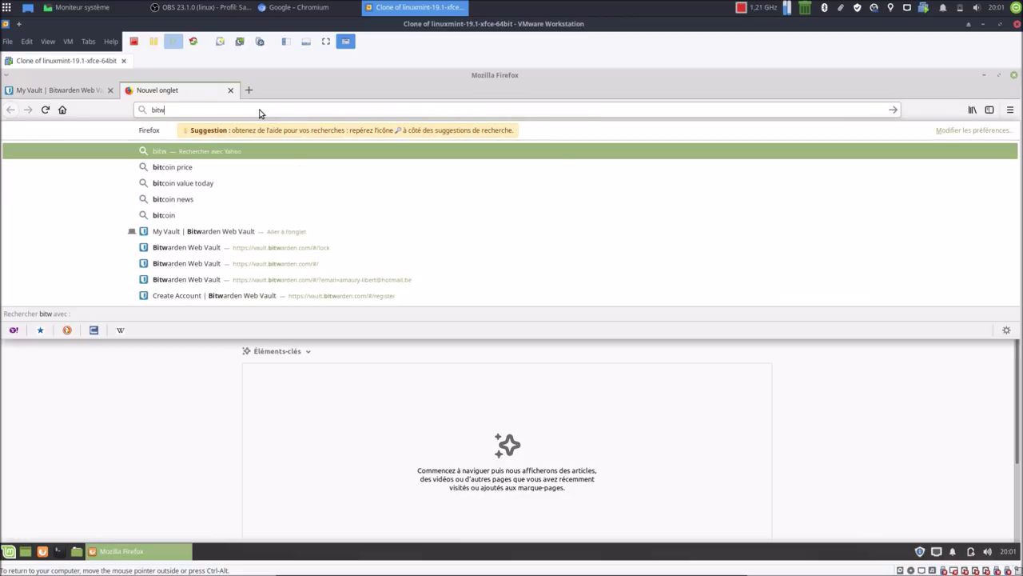
pyautogui.write('arden')
pyautogui.press('Return')
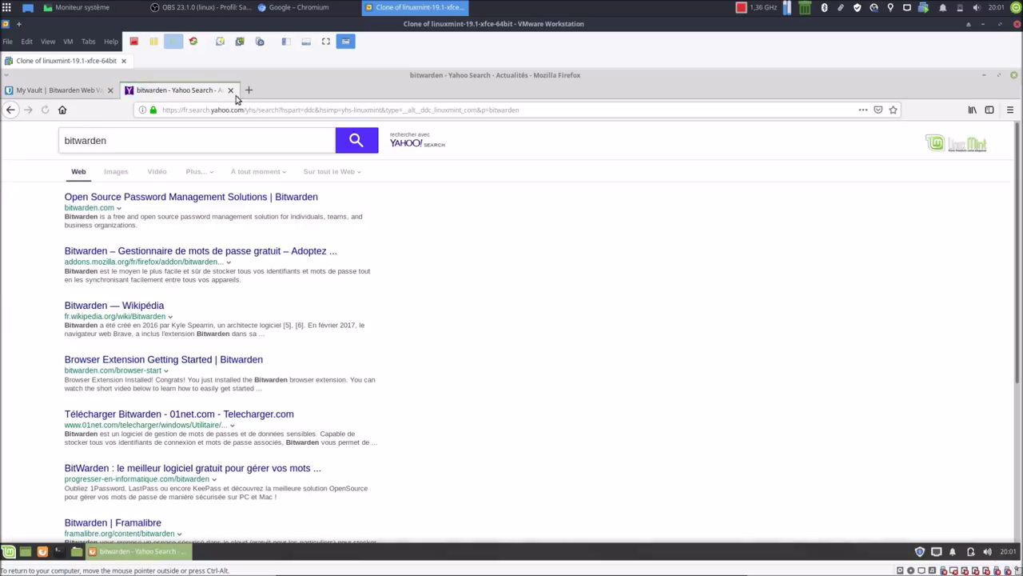
pyautogui.click(134, 201)
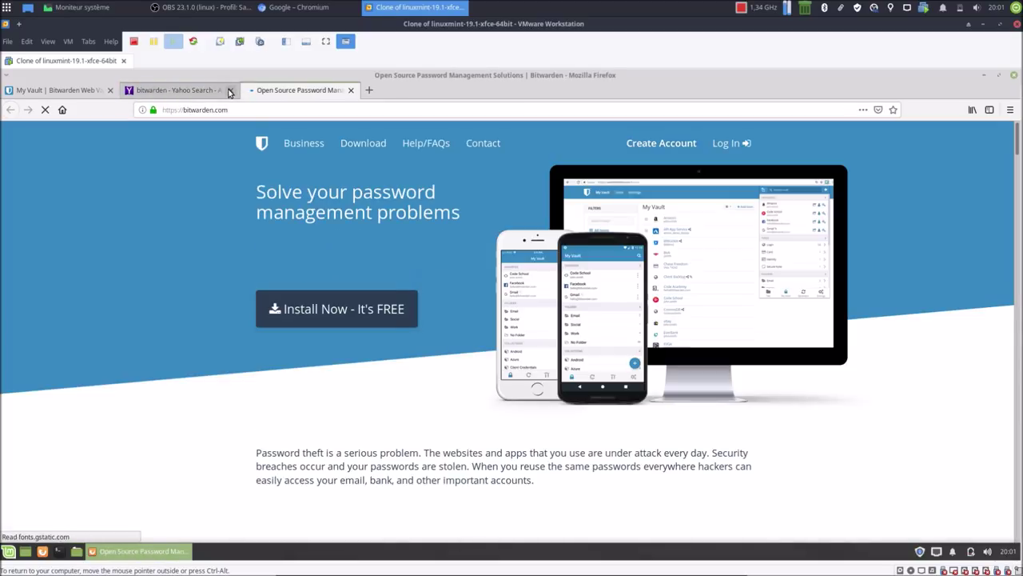
# Step: Close the Yahoo results tab and open Bitwarden's Mozilla Firefox extension page
pyautogui.click(228, 90)
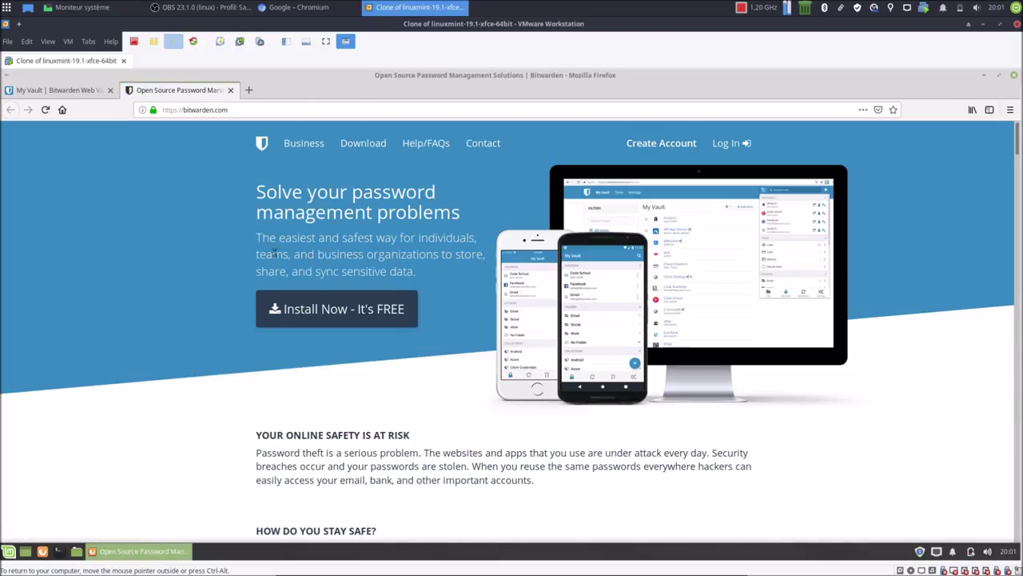
pyautogui.scroll(-5, 291, 249)
pyautogui.scroll(-10, 291, 249)
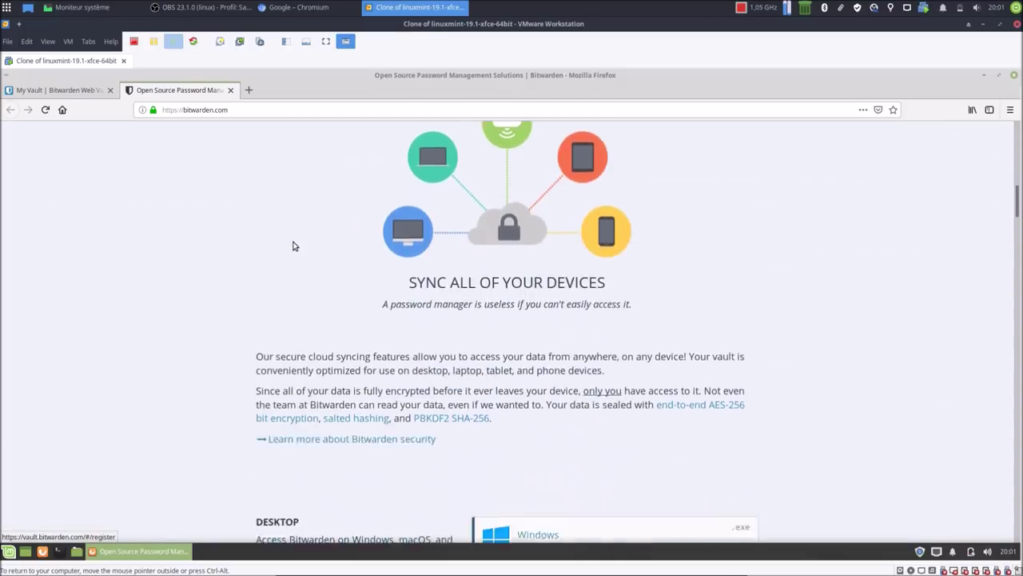
pyautogui.scroll(-3, 293, 241)
pyautogui.scroll(3, 292, 242)
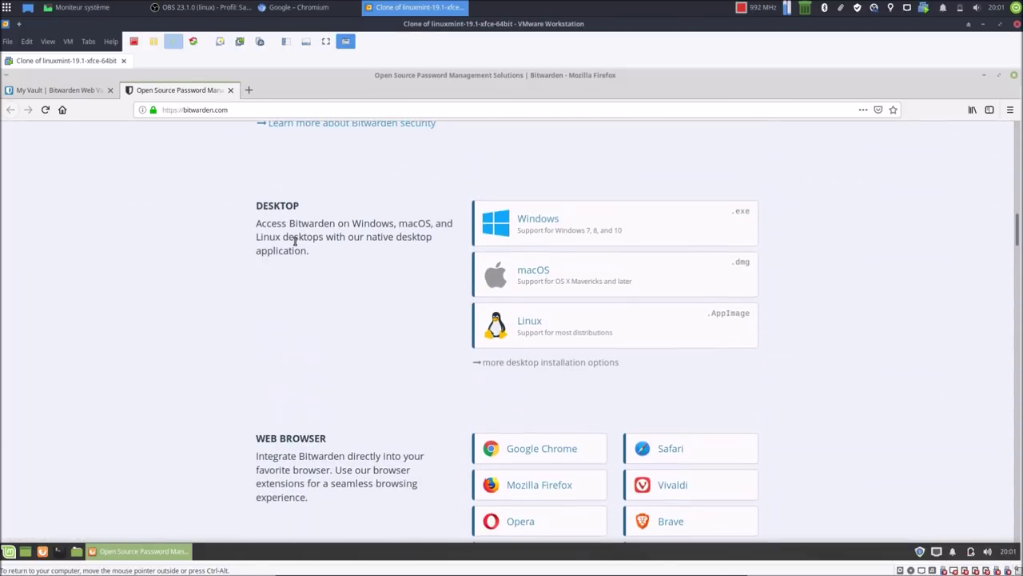
pyautogui.scroll(-3, 295, 240)
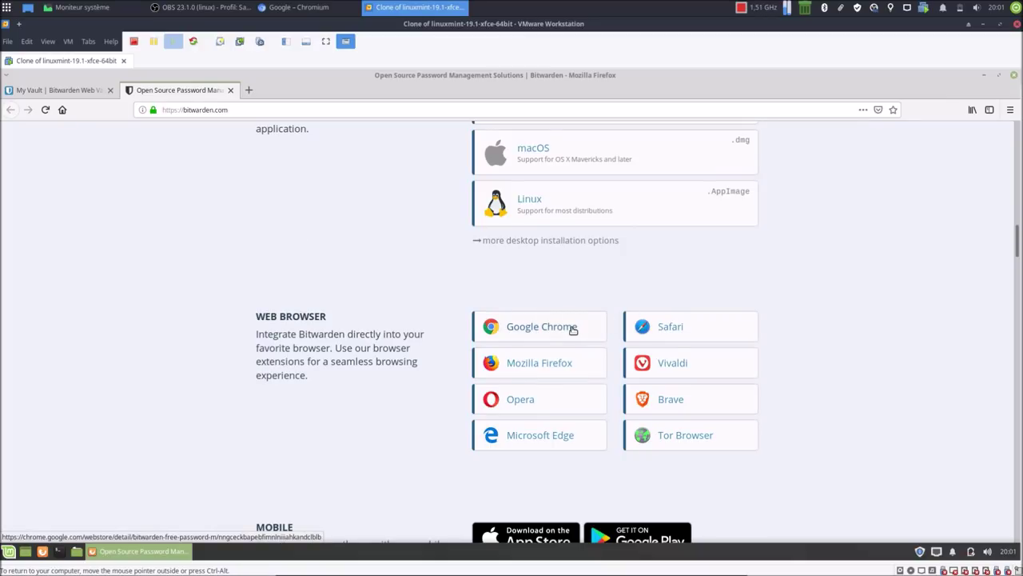
pyautogui.click(544, 364)
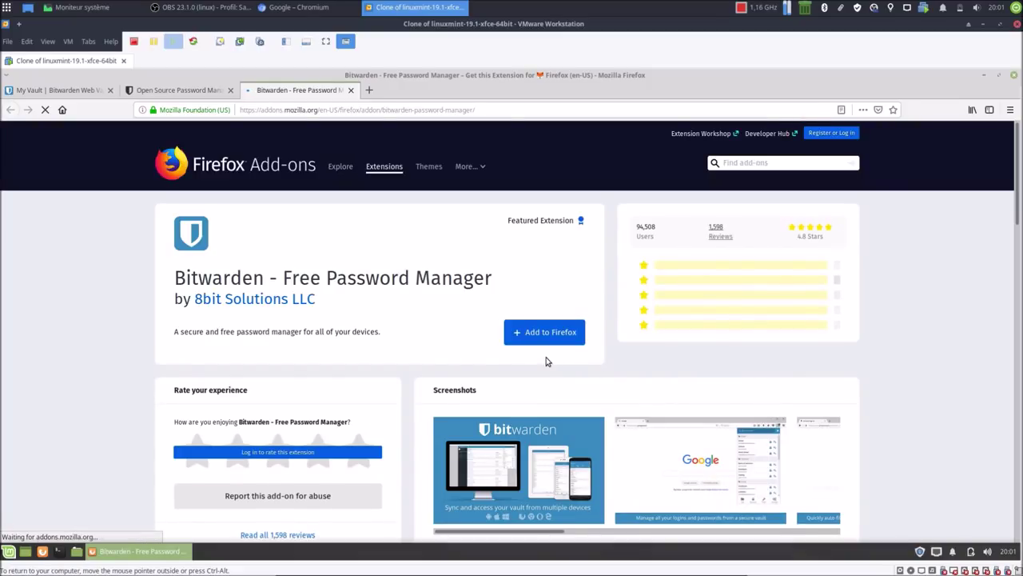
# Step: Add the Bitwarden extension to Firefox, granting its permissions and acknowledging the added notice
pyautogui.click(542, 335)
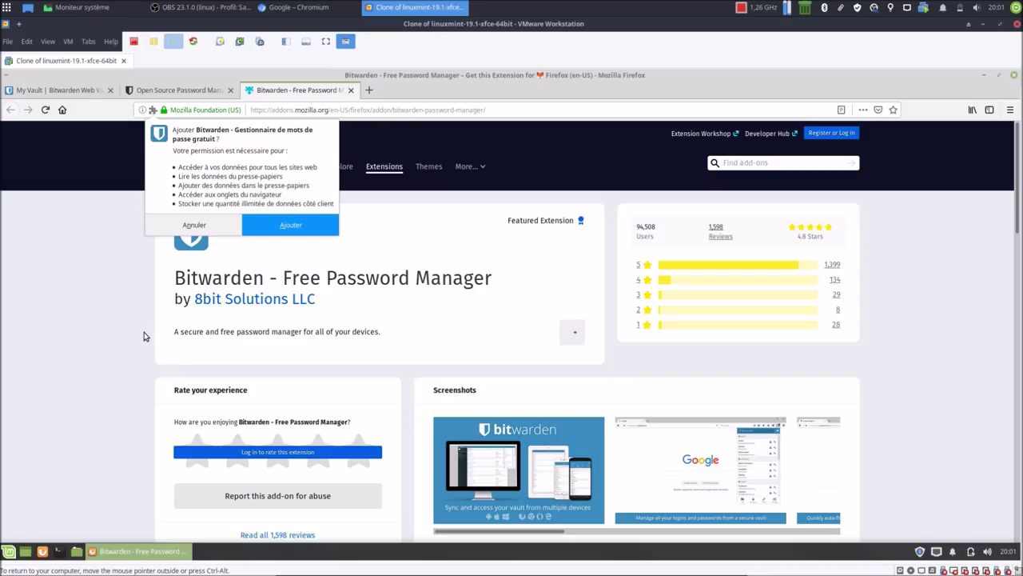
pyautogui.click(284, 227)
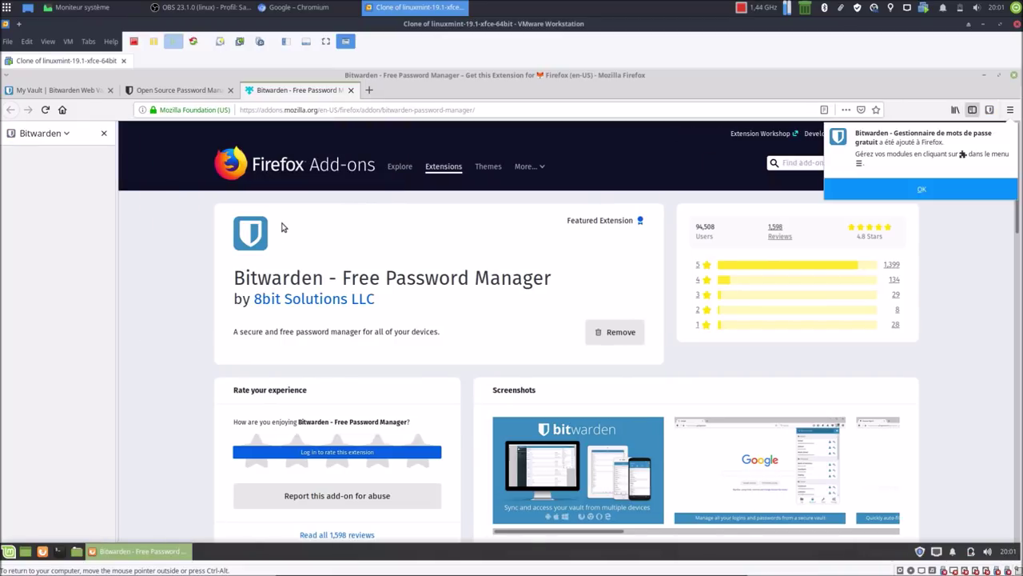
pyautogui.click(901, 192)
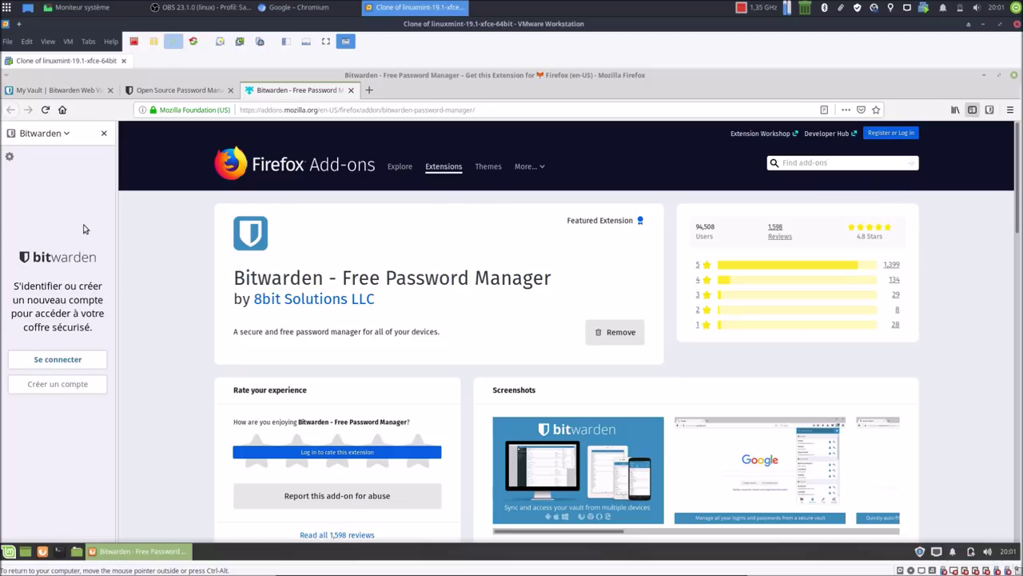
pyautogui.rightClick(468, 97)
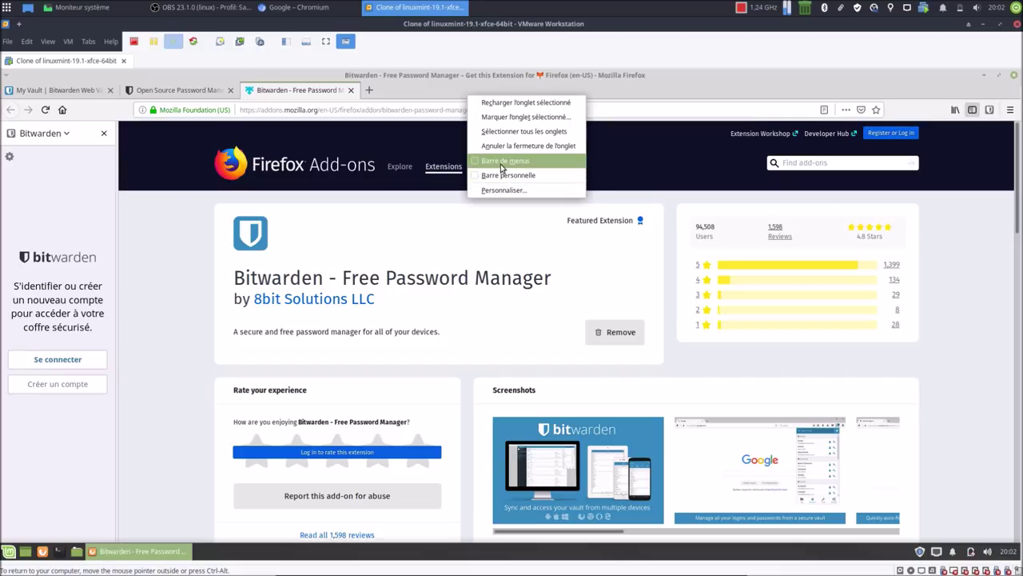
# Step: Make the 'Barre de menus' always visible and show Bitwarden via Affichage > Panneau latéral
pyautogui.click(504, 161)
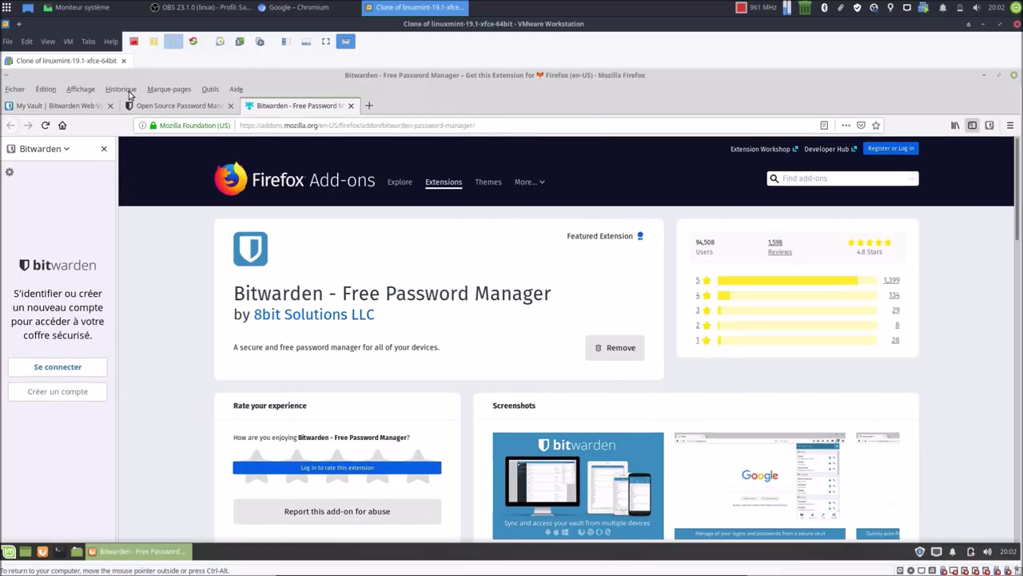
pyautogui.click(86, 94)
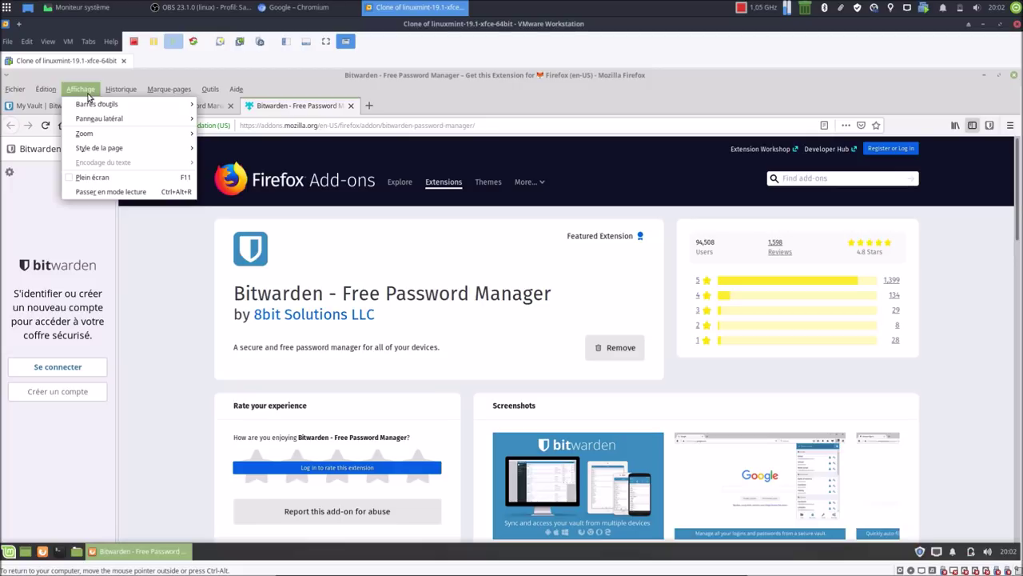
pyautogui.moveTo(86, 120)
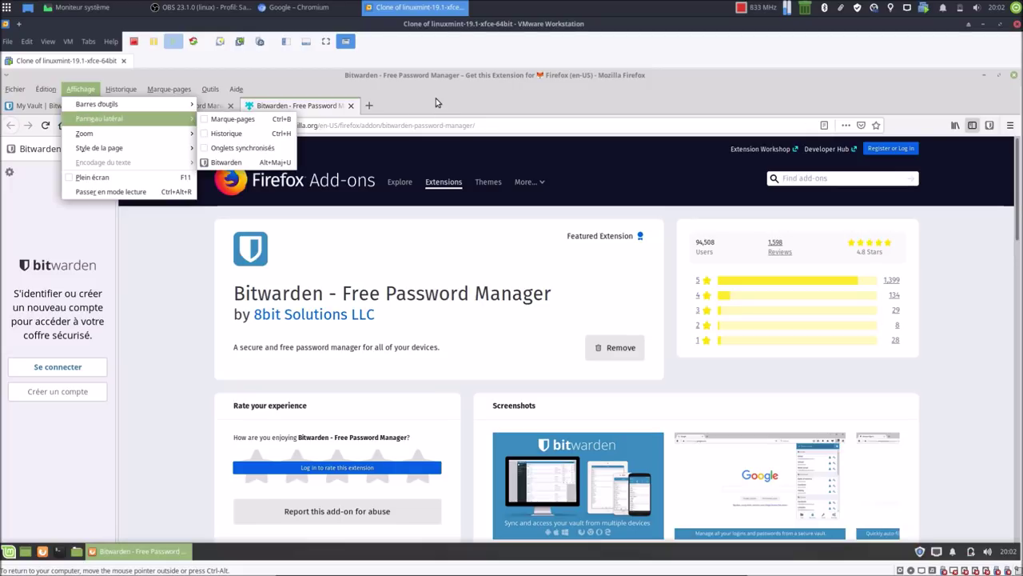
pyautogui.click(439, 103)
pyautogui.click(80, 89)
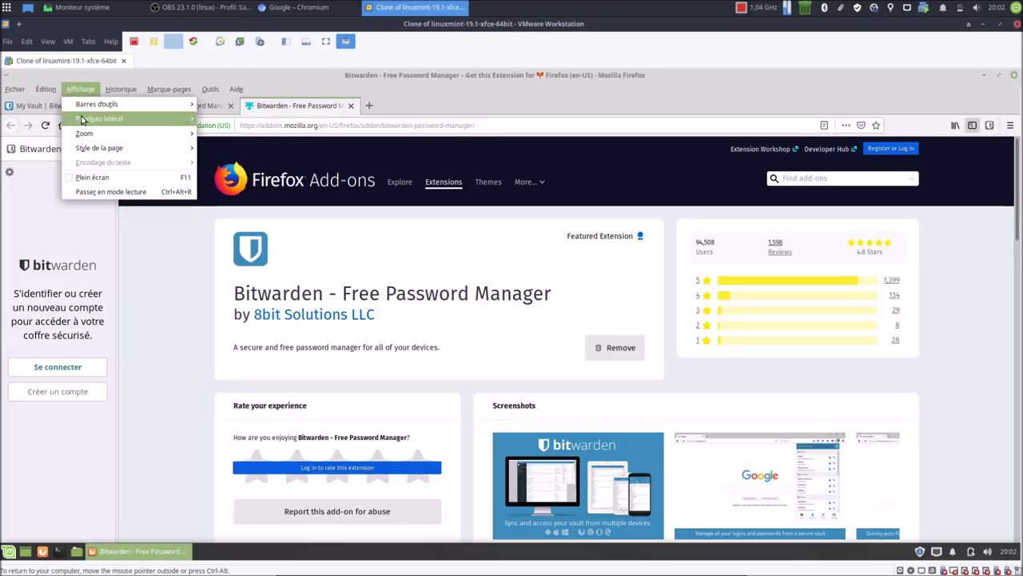
pyautogui.moveTo(81, 119)
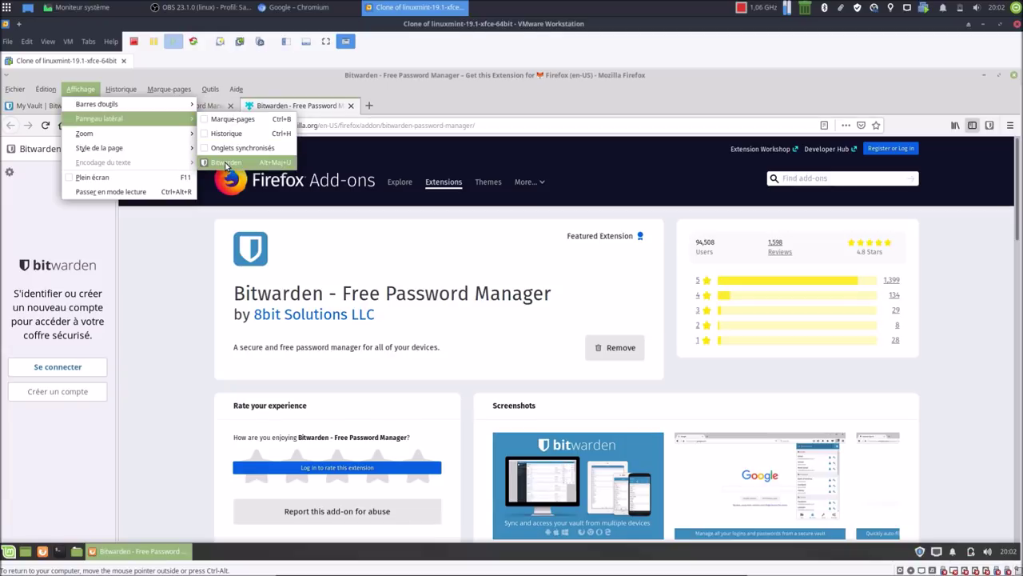
pyautogui.click(172, 254)
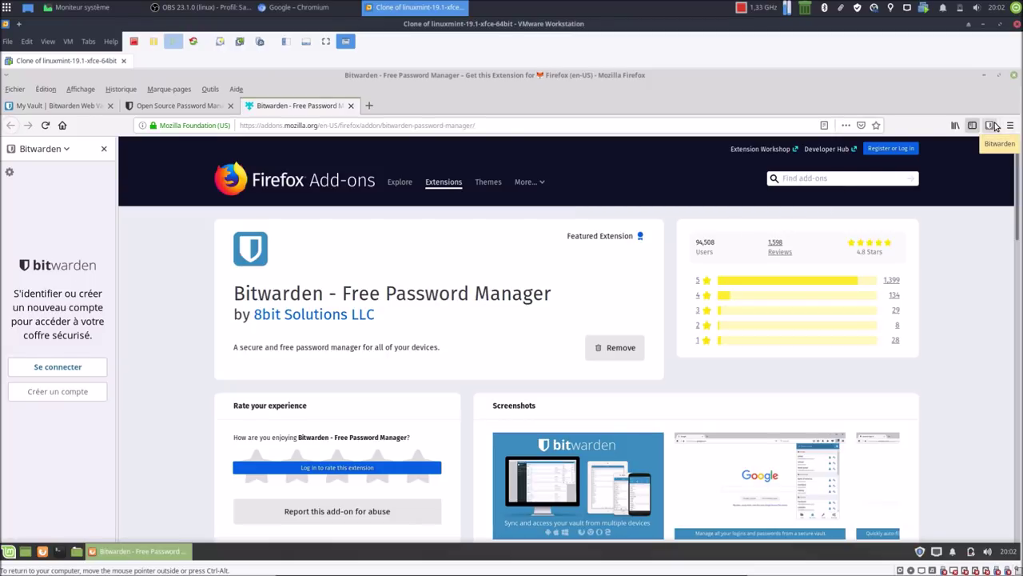
# Step: Enter the account e-mail and master password in the sidebar and attempt to sign in
pyautogui.click(59, 367)
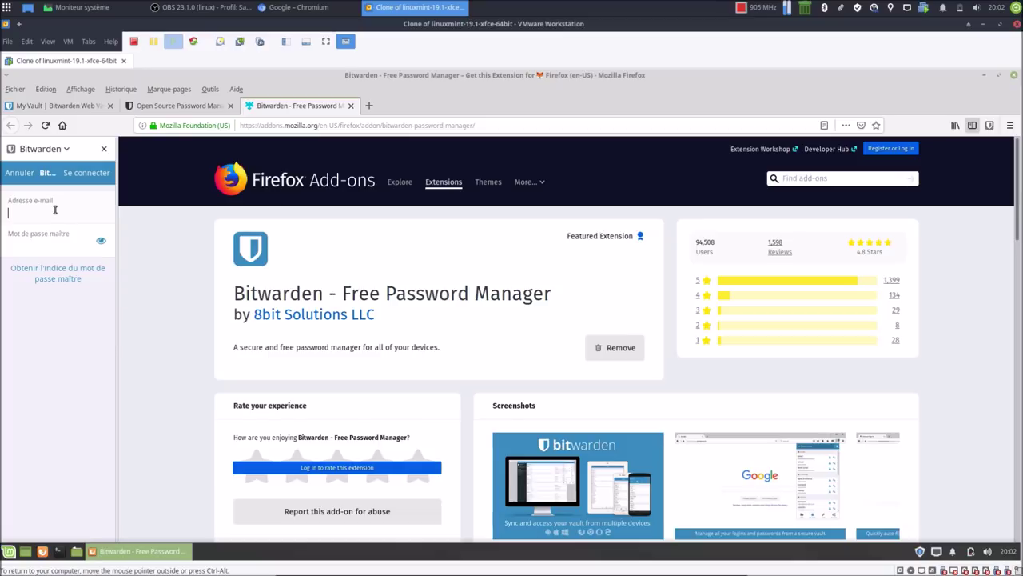
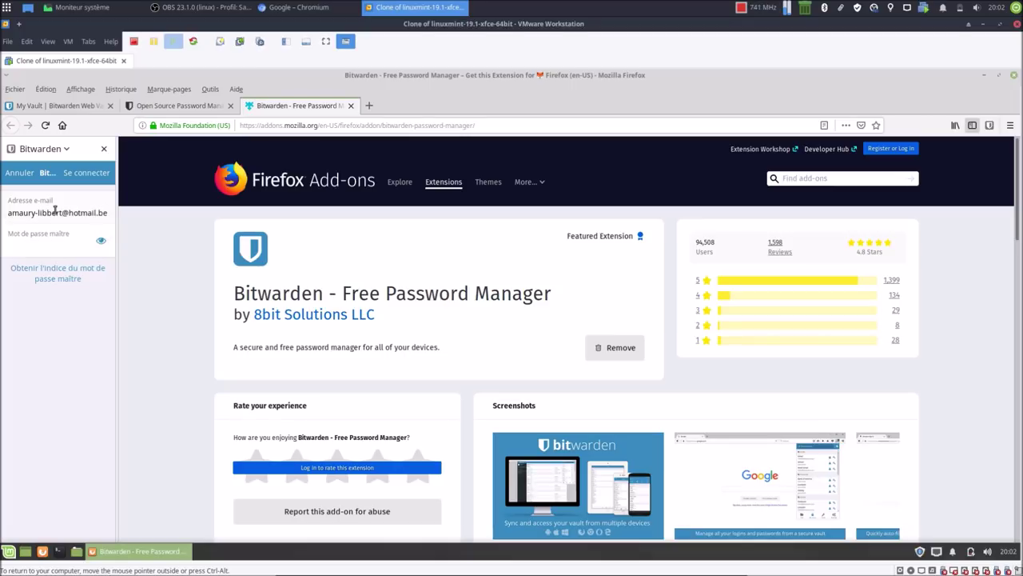
pyautogui.click(42, 248)
pyautogui.click(88, 173)
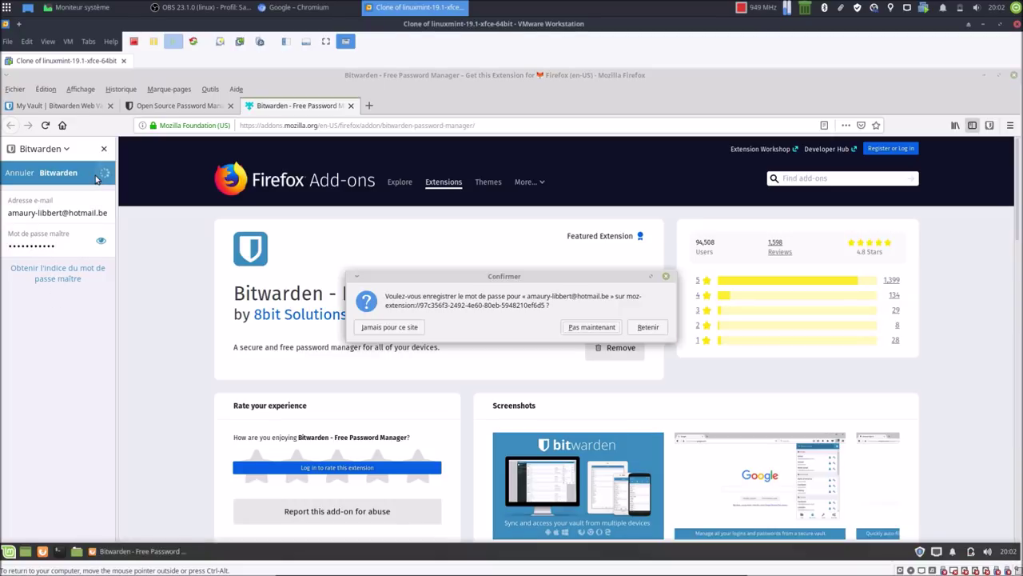
pyautogui.click(596, 329)
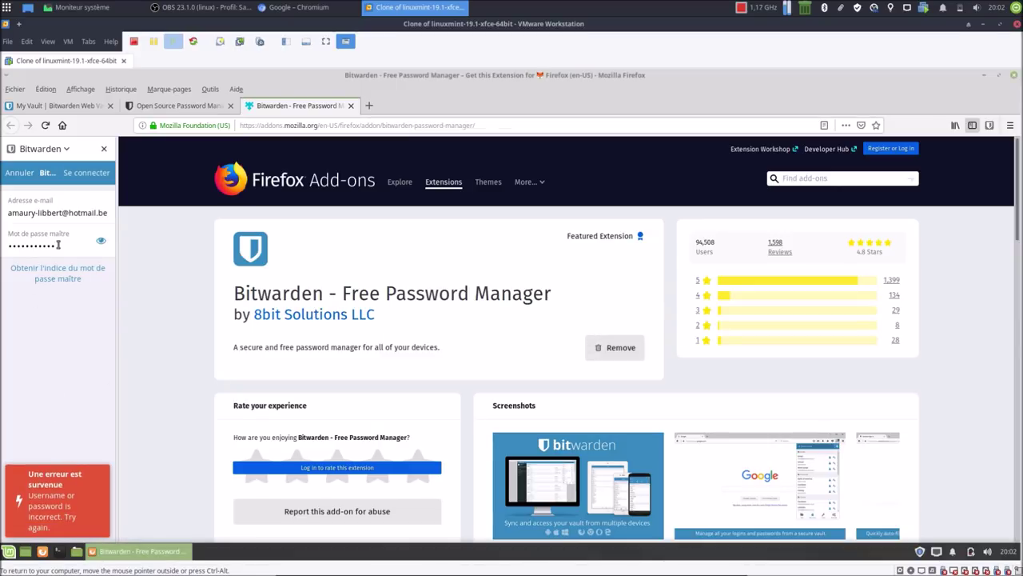
# Step: Correct the mistyped e-mail, sign in successfully, decline saving the password, and close the sidebar
pyautogui.click(47, 212)
pyautogui.press('BackSpace')
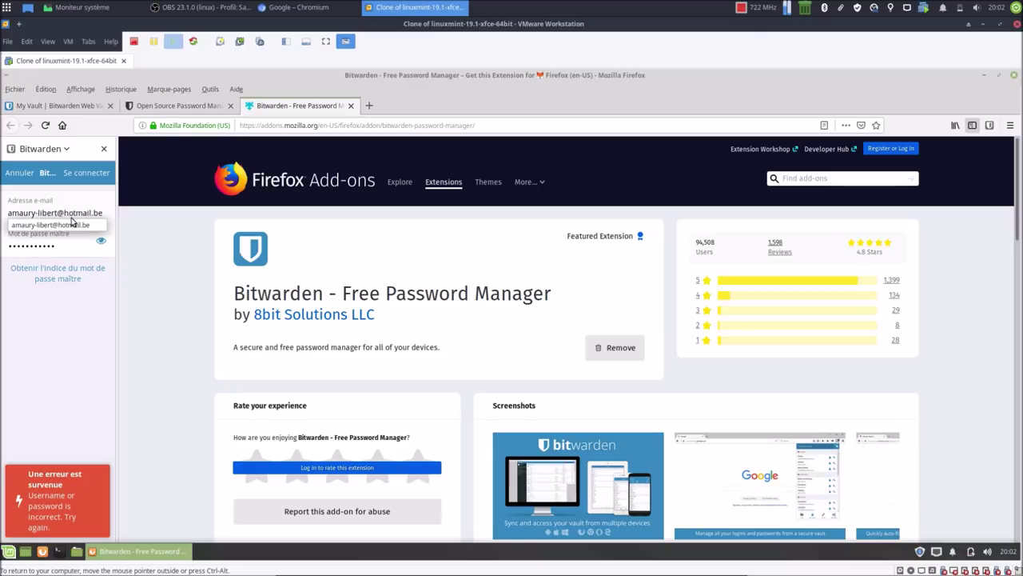
pyautogui.click(70, 227)
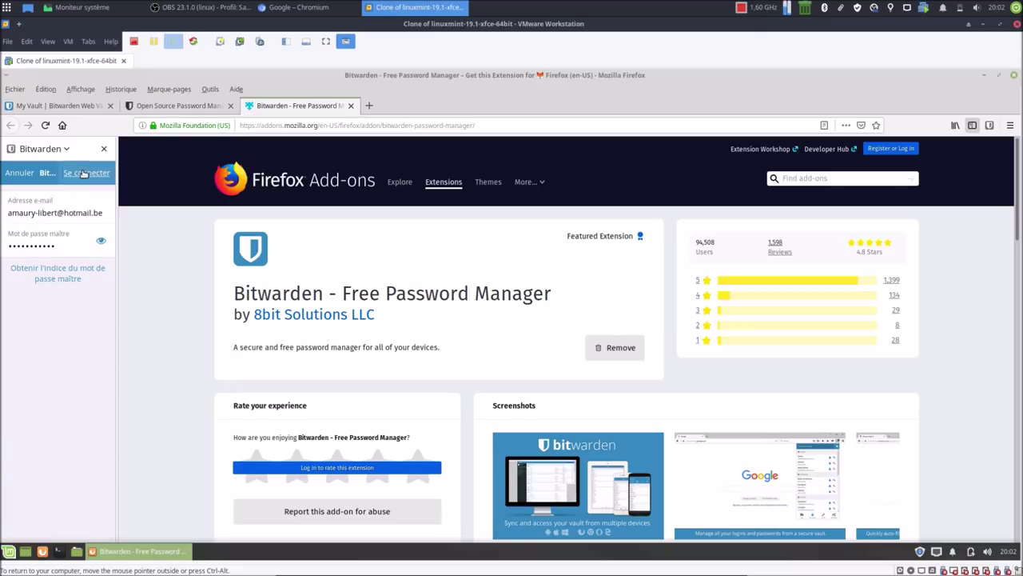
pyautogui.click(86, 173)
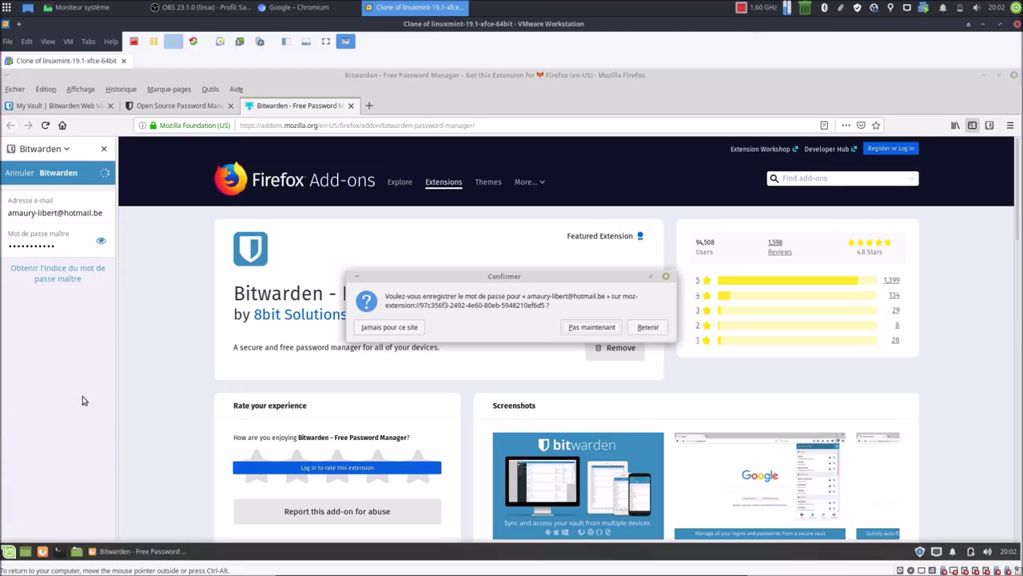
pyautogui.click(593, 328)
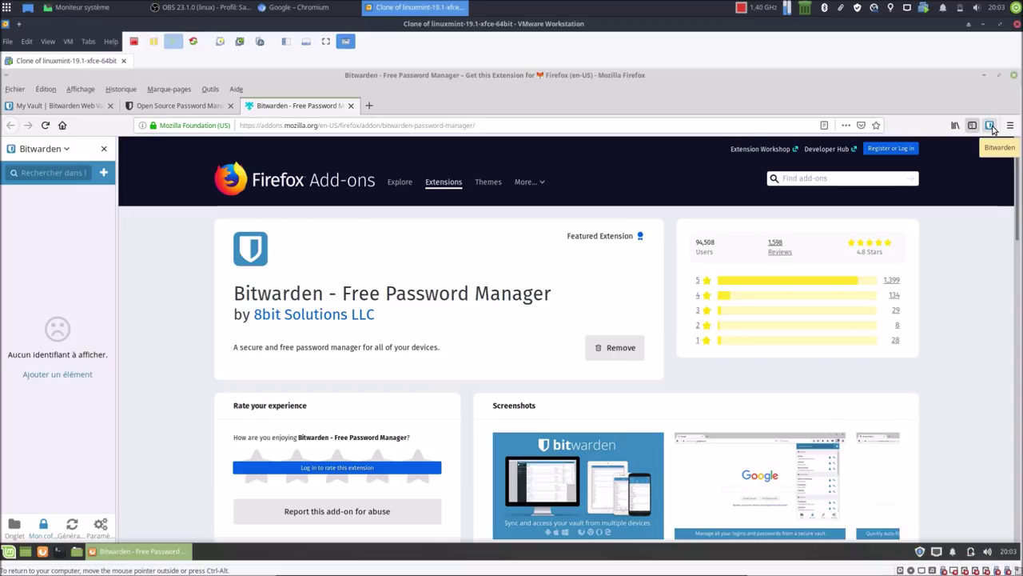
pyautogui.click(104, 149)
# Step: Hide Firefox's menu bar and open the Bitwarden popup's Paramètres page via vault and generator
pyautogui.rightClick(478, 108)
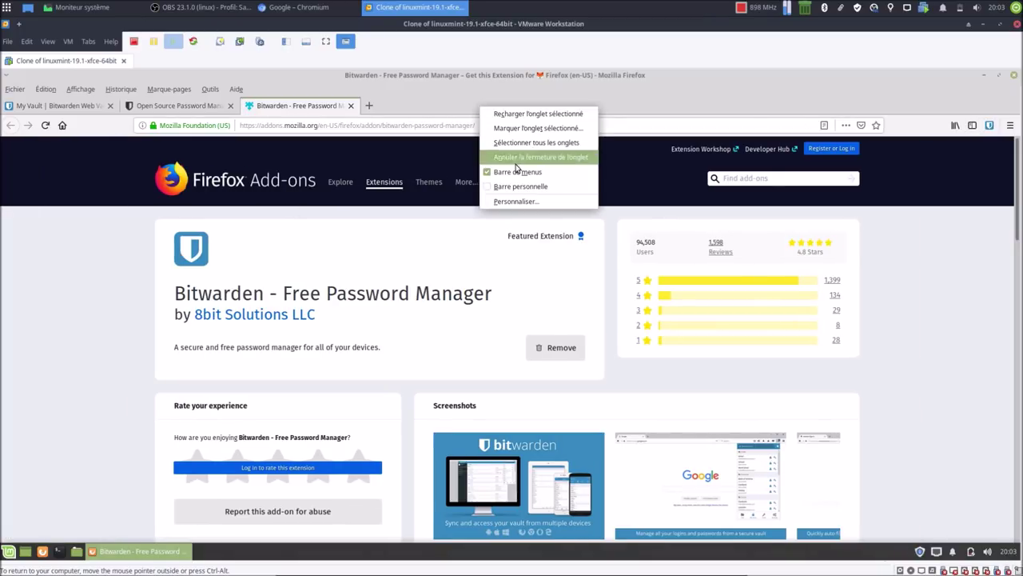
pyautogui.click(521, 172)
pyautogui.click(989, 111)
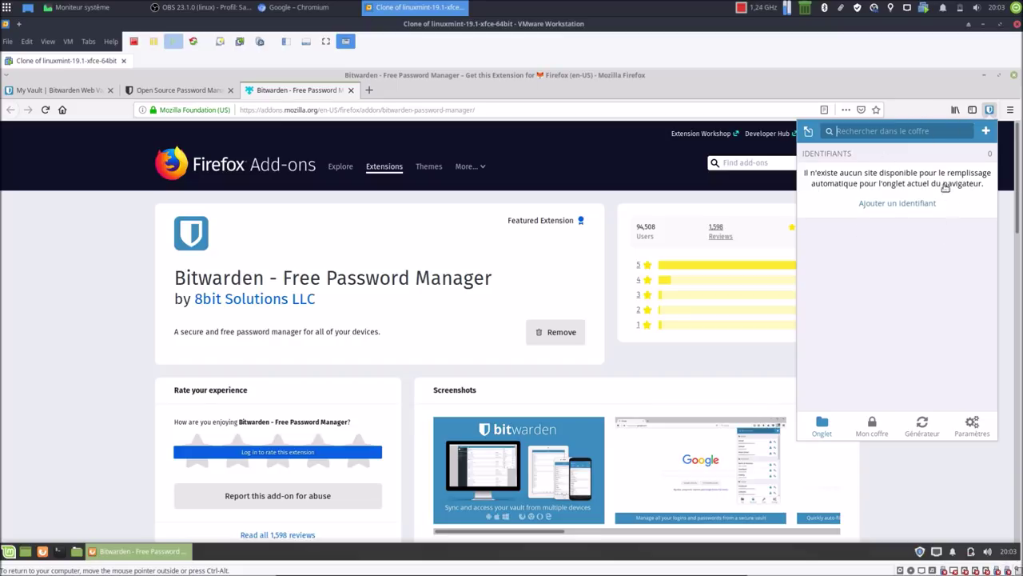
pyautogui.click(876, 426)
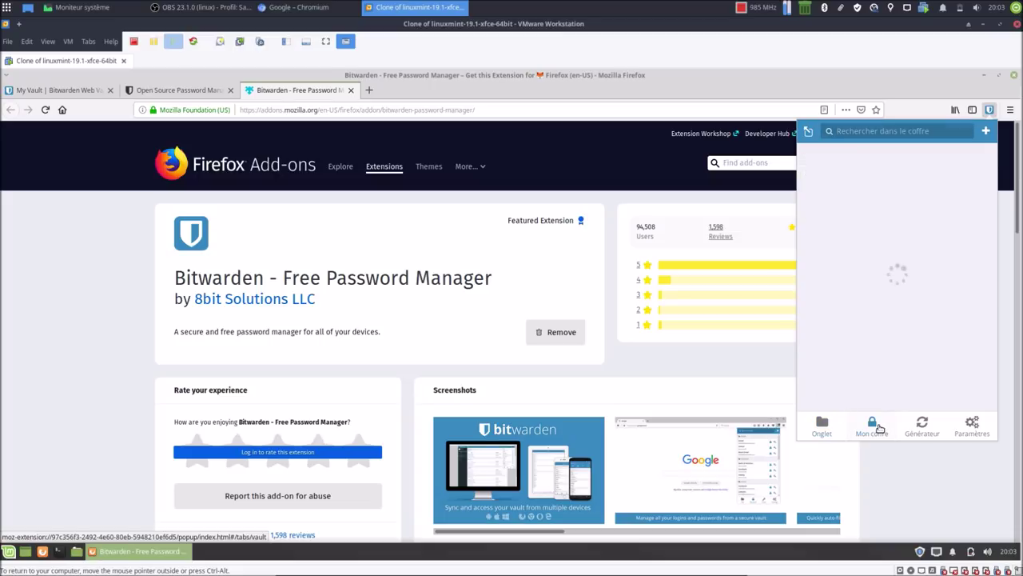
pyautogui.click(923, 427)
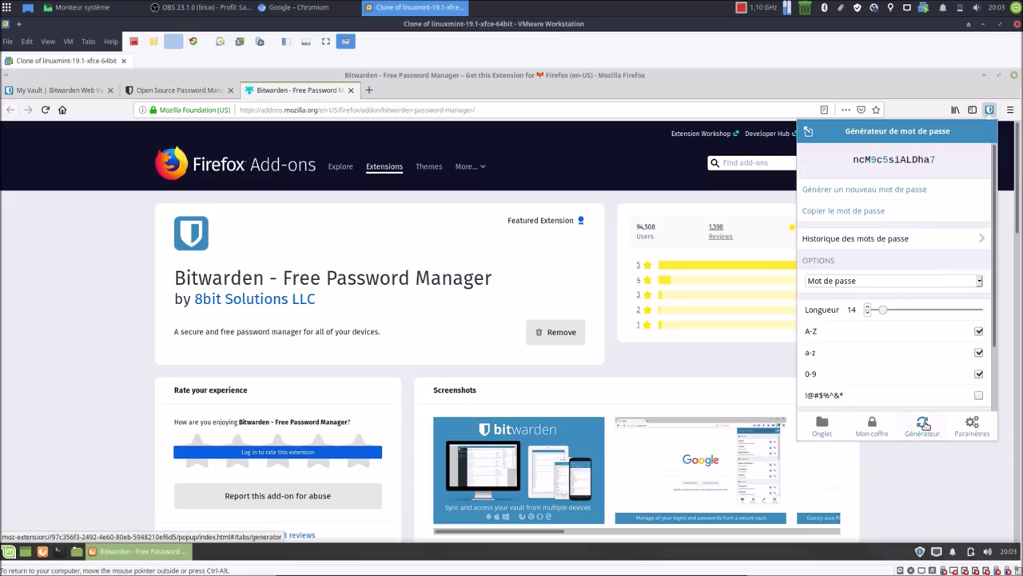
pyautogui.click(972, 428)
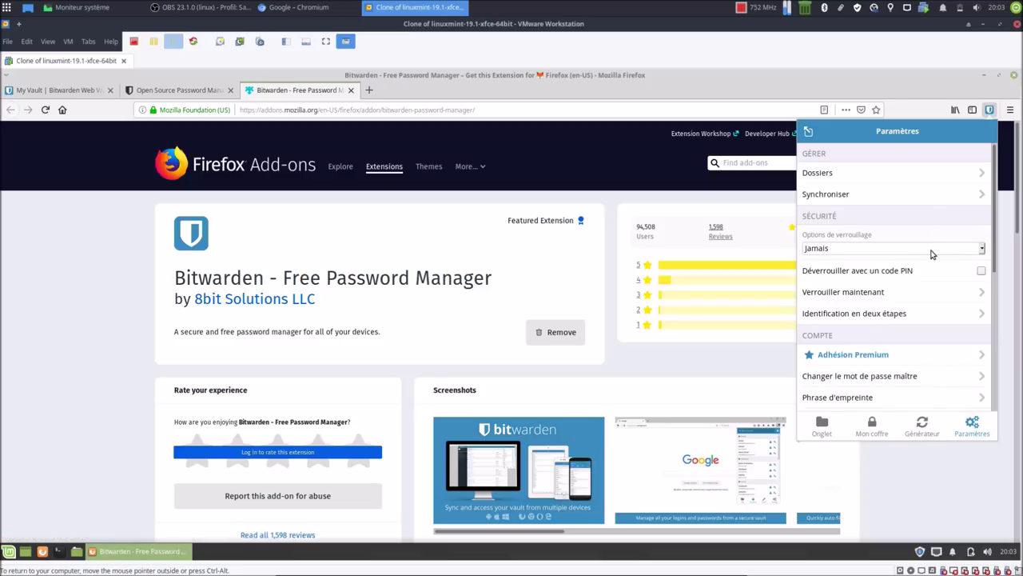
# Step: Set the vault lock option to 'Au redémarrage du navigateur'
pyautogui.click(982, 249)
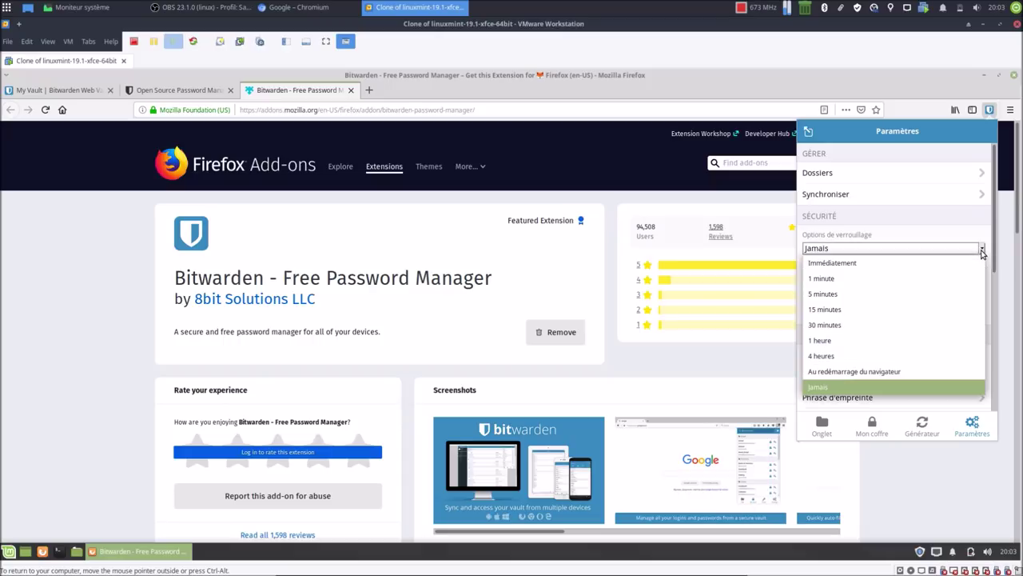
pyautogui.click(904, 379)
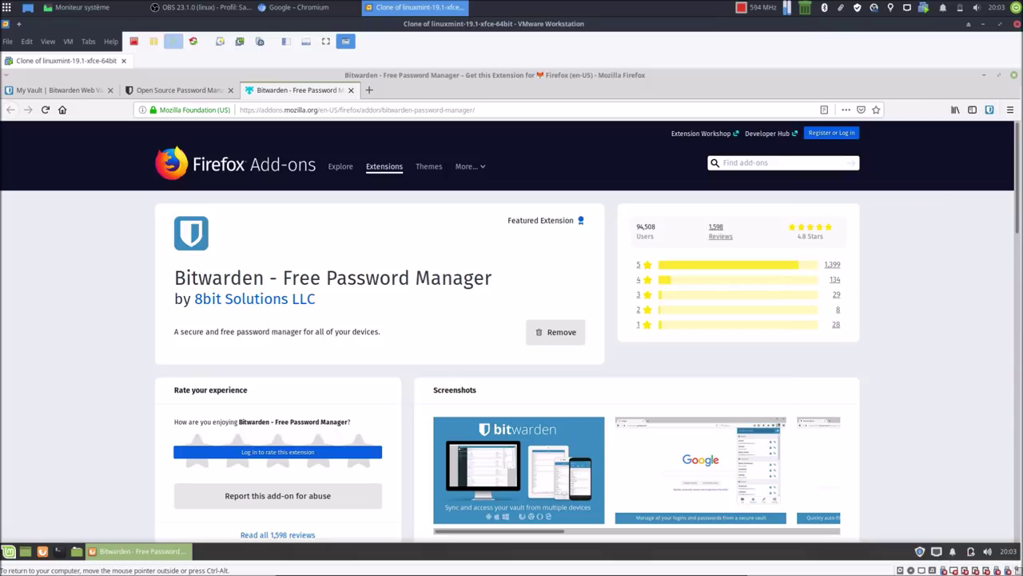
pyautogui.click(990, 111)
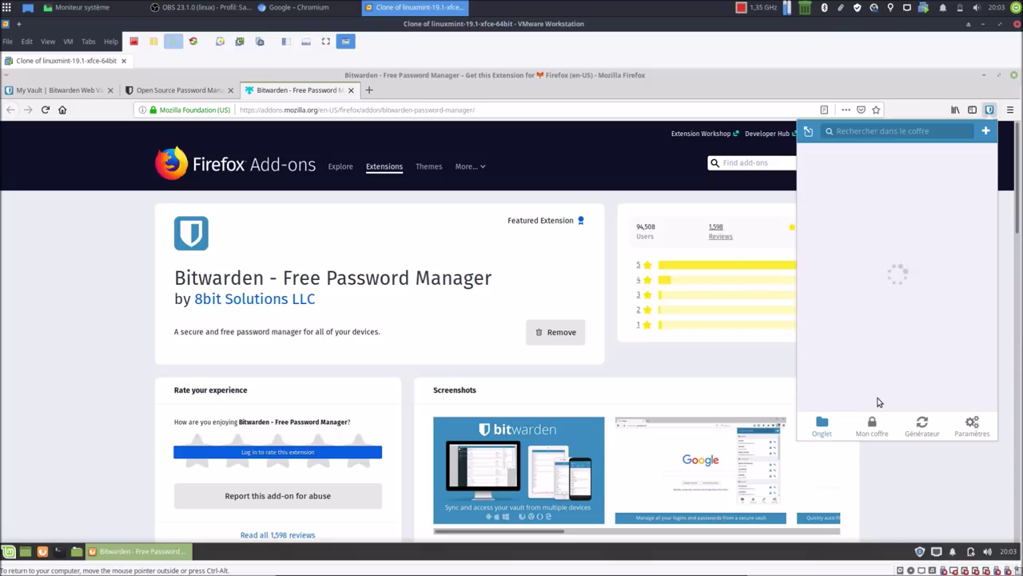
pyautogui.click(973, 427)
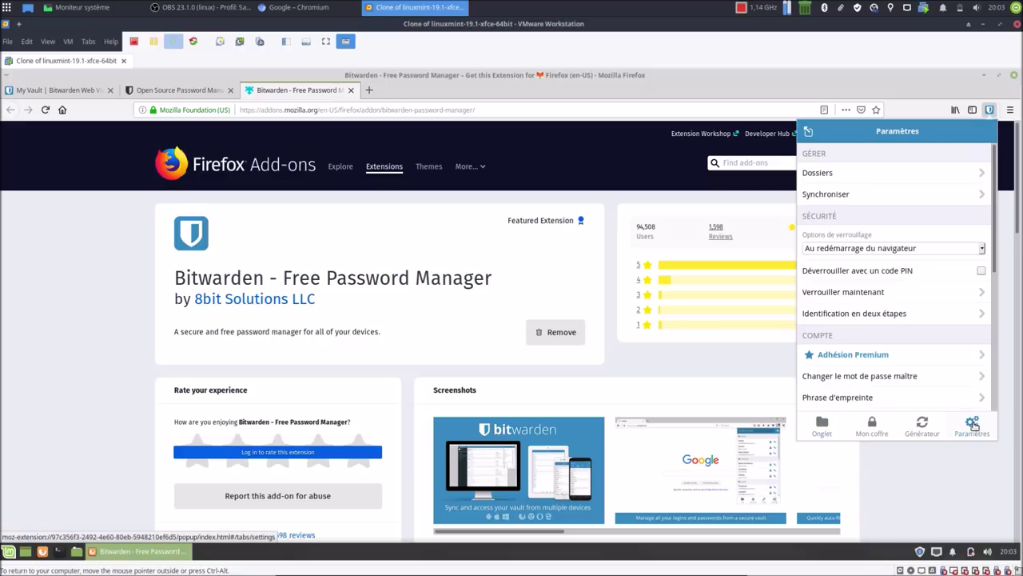
# Step: Enable PIN unlock without requiring the master password on restart, and submit a new PIN
pyautogui.click(982, 271)
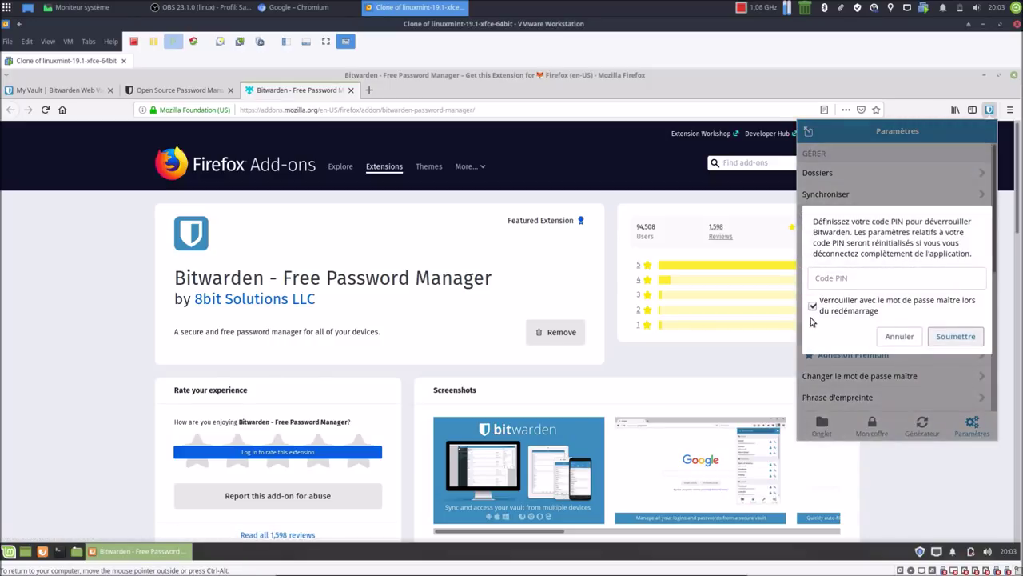
pyautogui.click(813, 309)
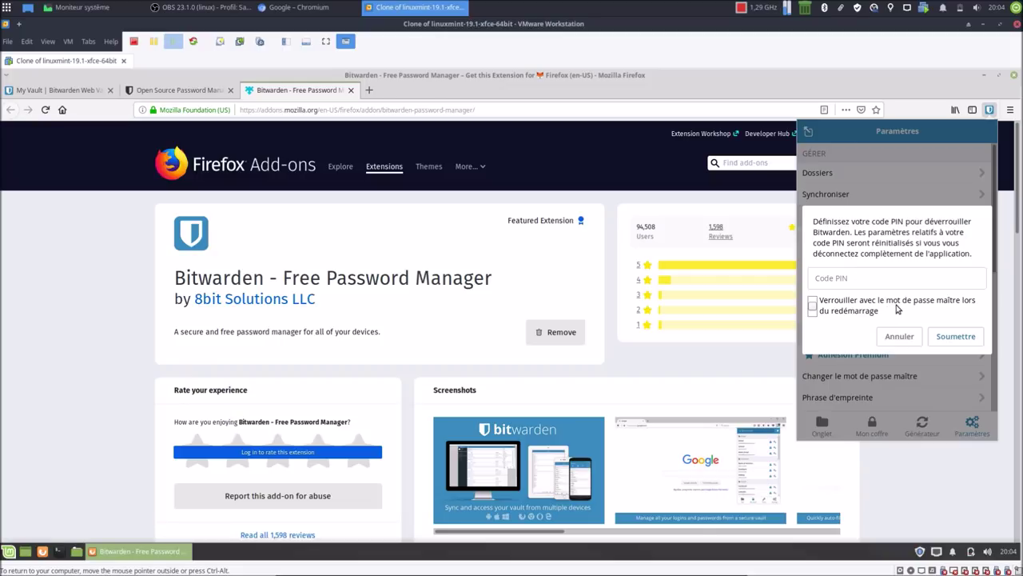
pyautogui.click(838, 279)
pyautogui.click(950, 337)
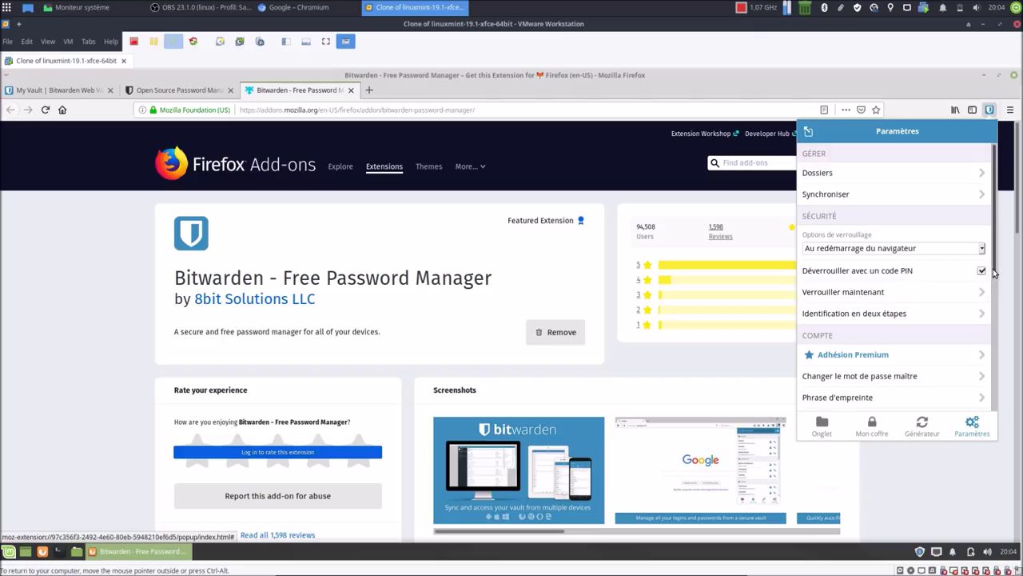
# Step: Scroll settings to Options, set Thème to Sombre (dark), and close the popup
pyautogui.moveTo(994, 273); pyautogui.dragTo(996, 329)
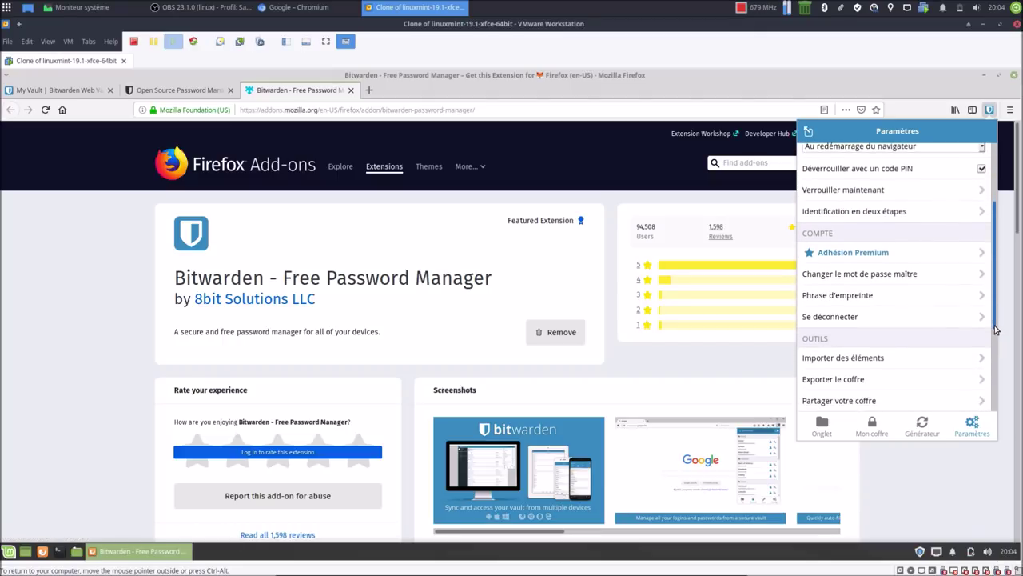
pyautogui.moveTo(996, 331); pyautogui.dragTo(994, 362)
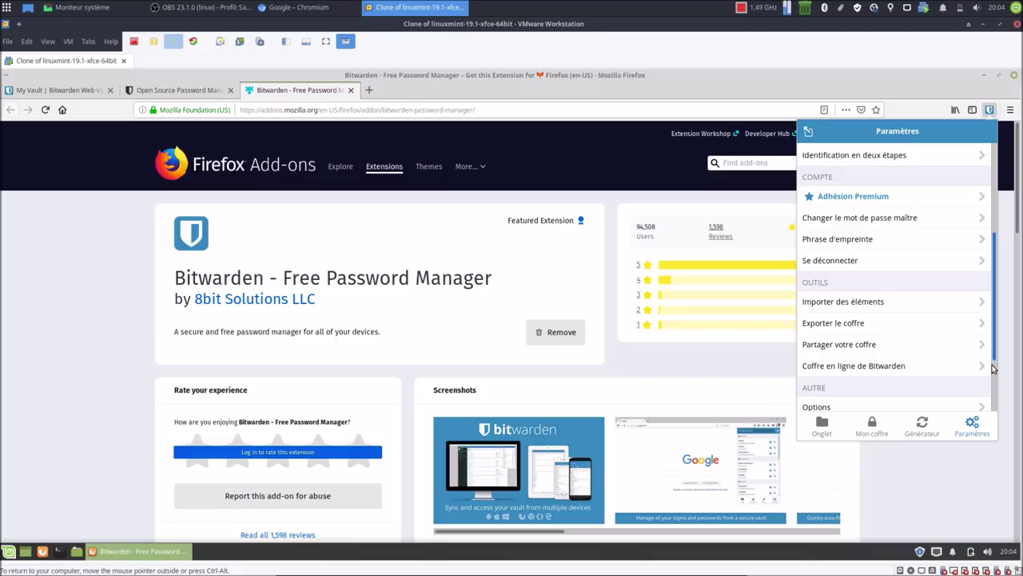
pyautogui.scroll(-1, 993, 368)
pyautogui.moveTo(994, 369); pyautogui.dragTo(996, 410)
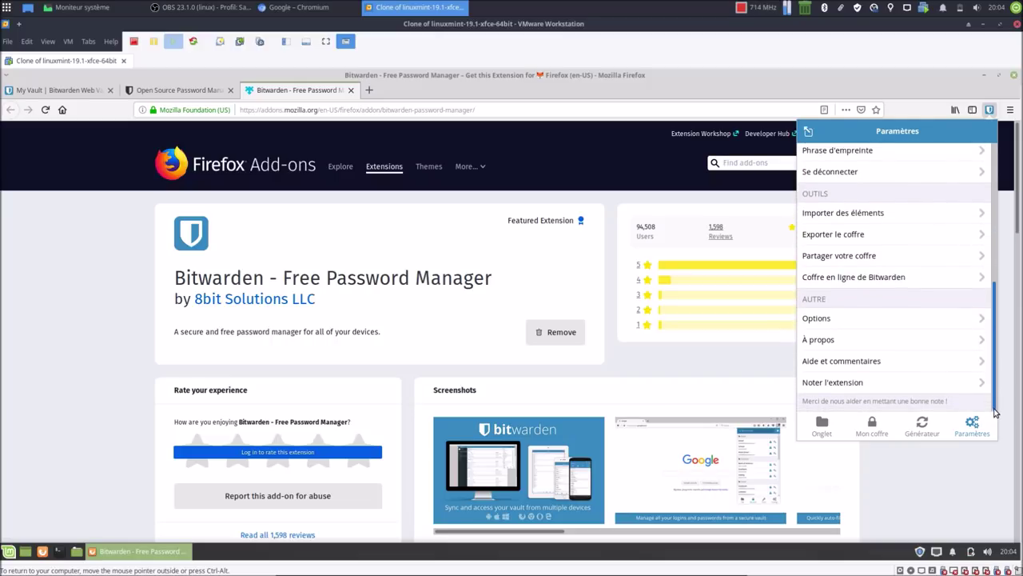
pyautogui.click(959, 324)
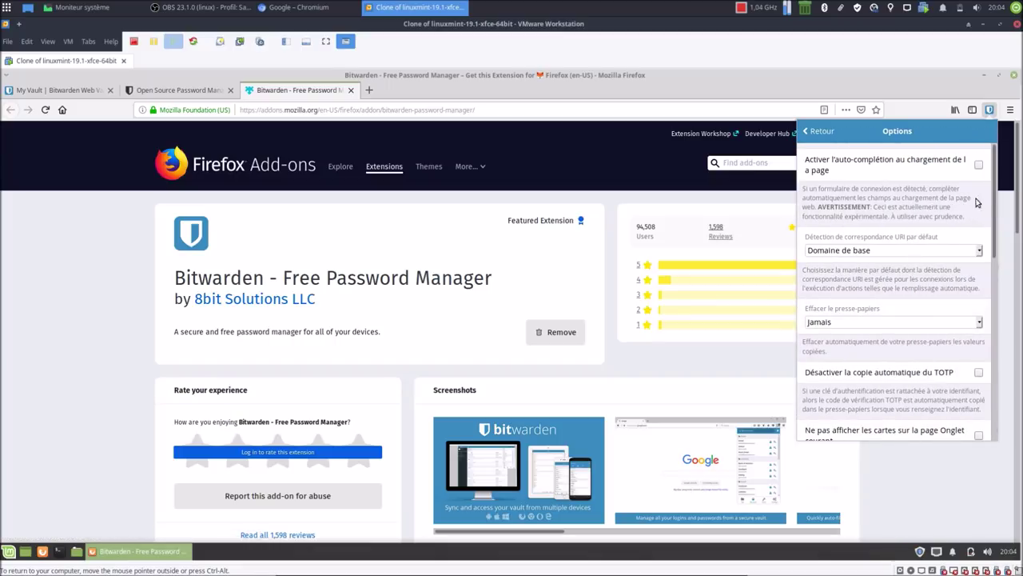
pyautogui.moveTo(995, 199); pyautogui.dragTo(1005, 371)
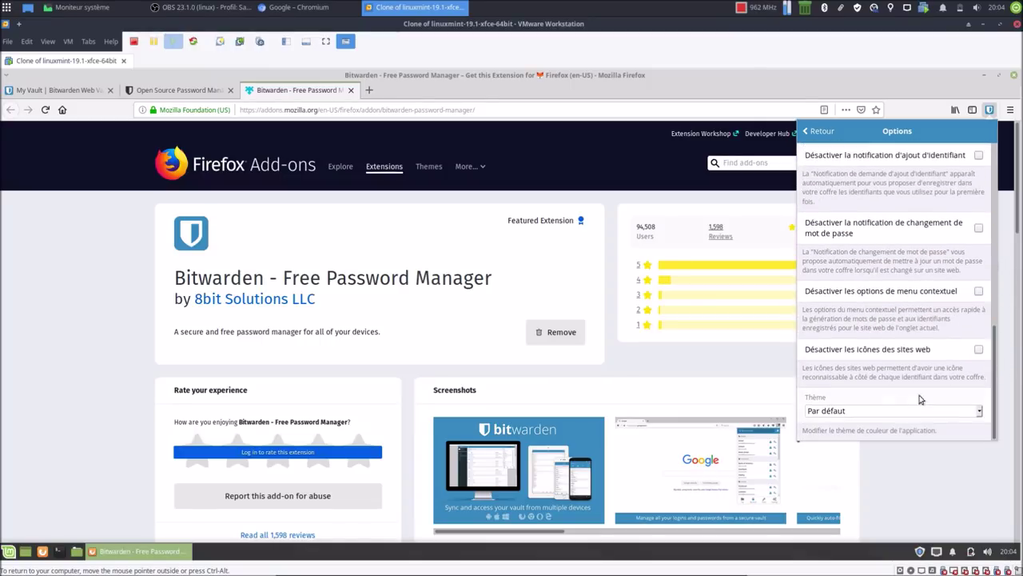
pyautogui.click(878, 416)
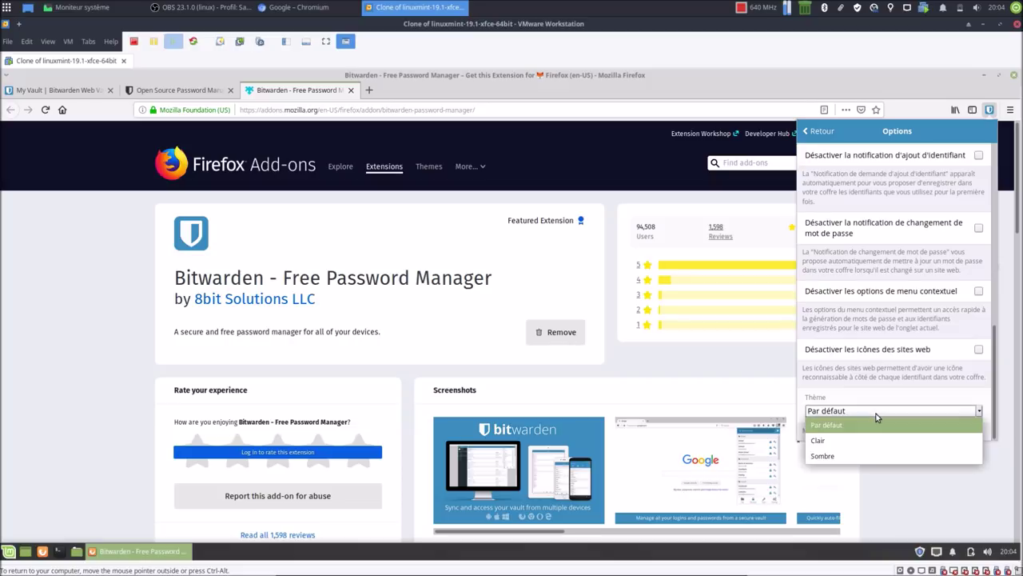
pyautogui.click(863, 456)
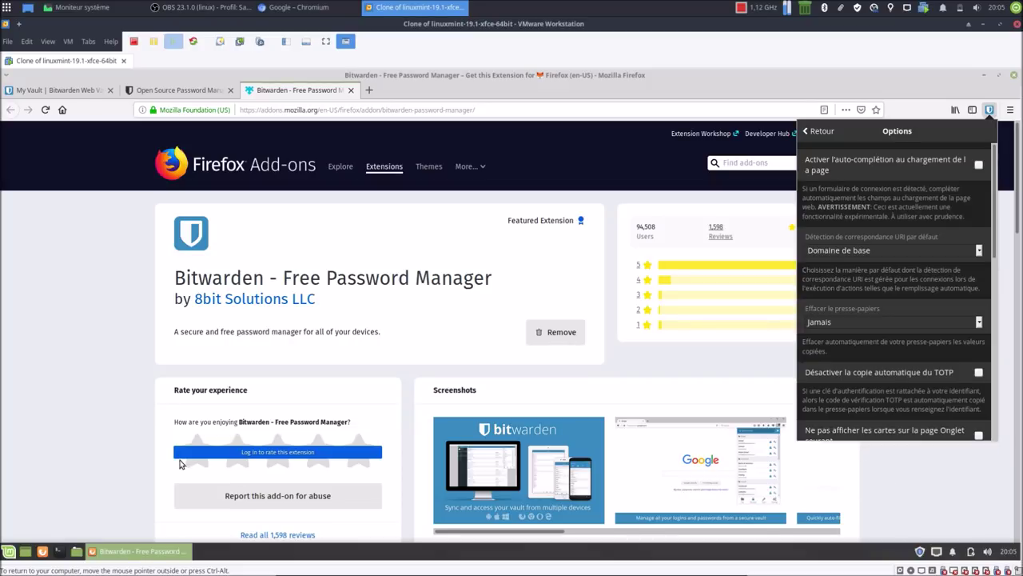
pyautogui.click(66, 368)
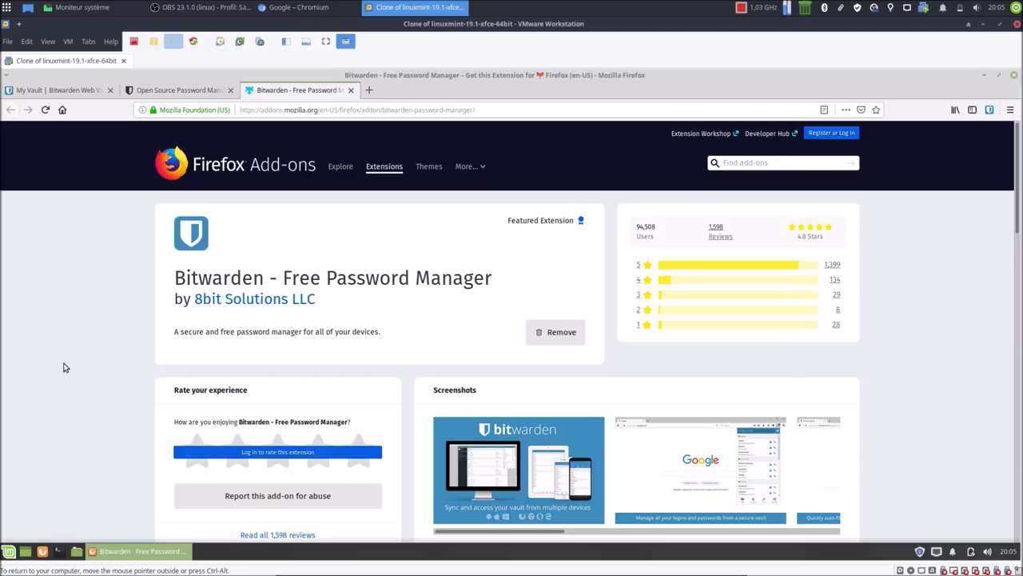
# Step: Close the add-on tab, then start and cancel the Linux desktop app download
pyautogui.click(350, 90)
pyautogui.scroll(3, 359, 282)
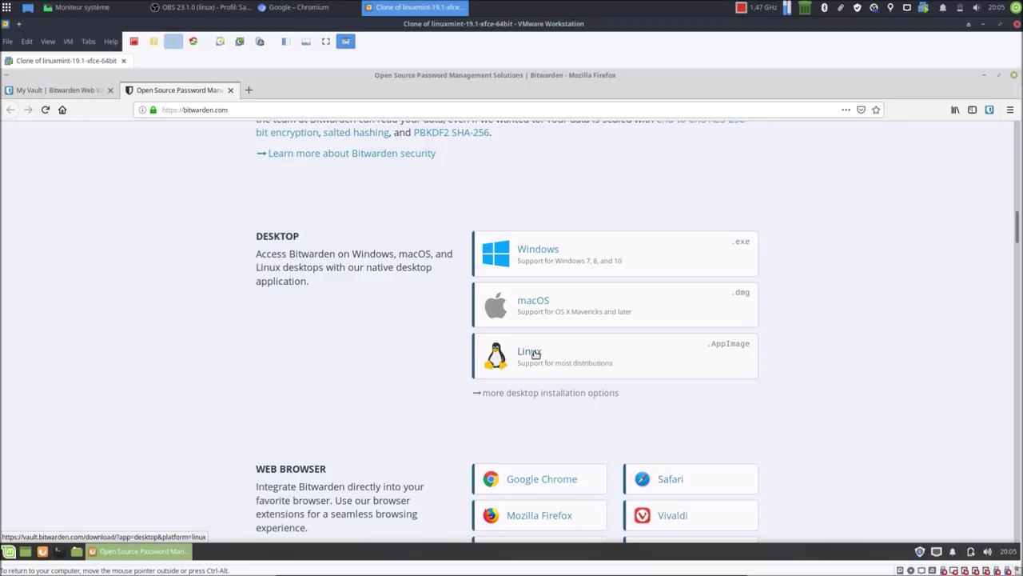
pyautogui.click(531, 354)
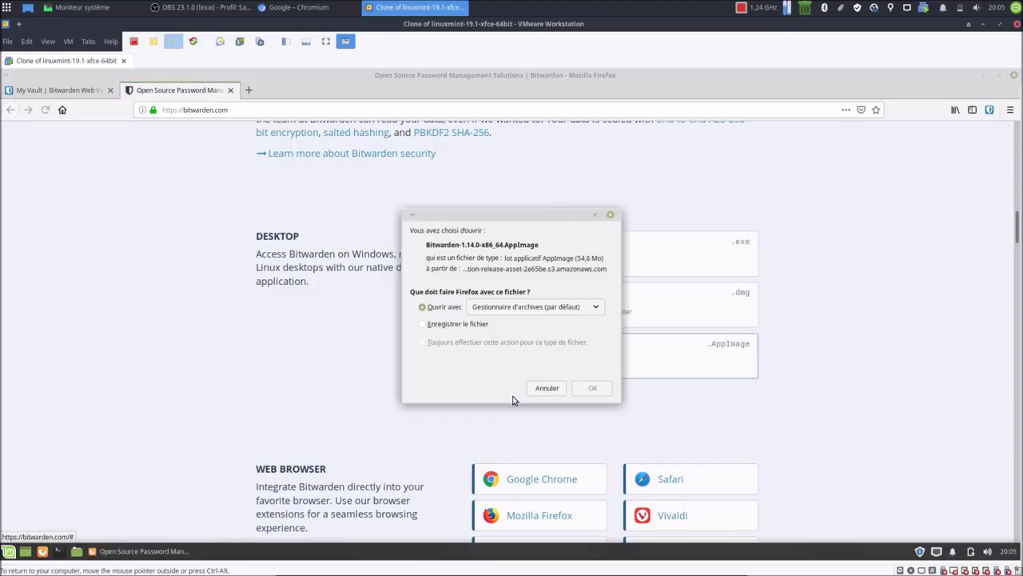
pyautogui.click(547, 376)
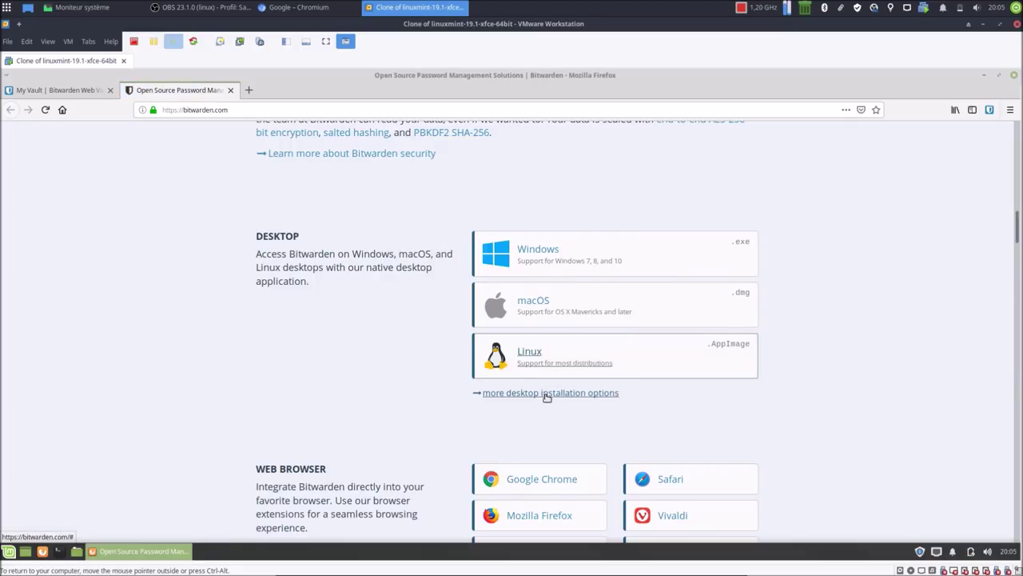
# Step: Save the Bitwarden-1.14.0-amd64.deb package from the desktop installation options to disk
pyautogui.click(544, 396)
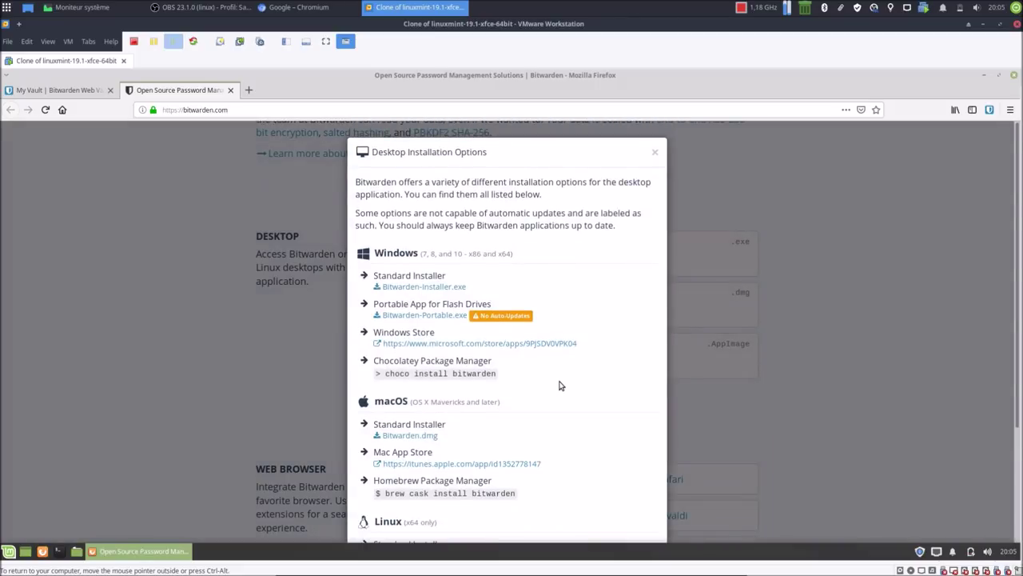
pyautogui.scroll(-2, 559, 384)
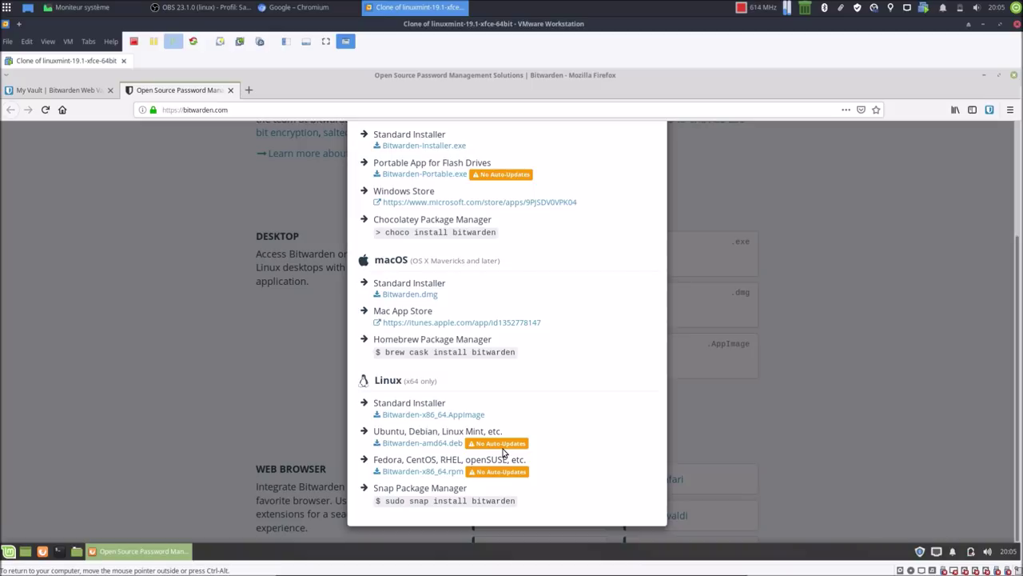
pyautogui.click(449, 447)
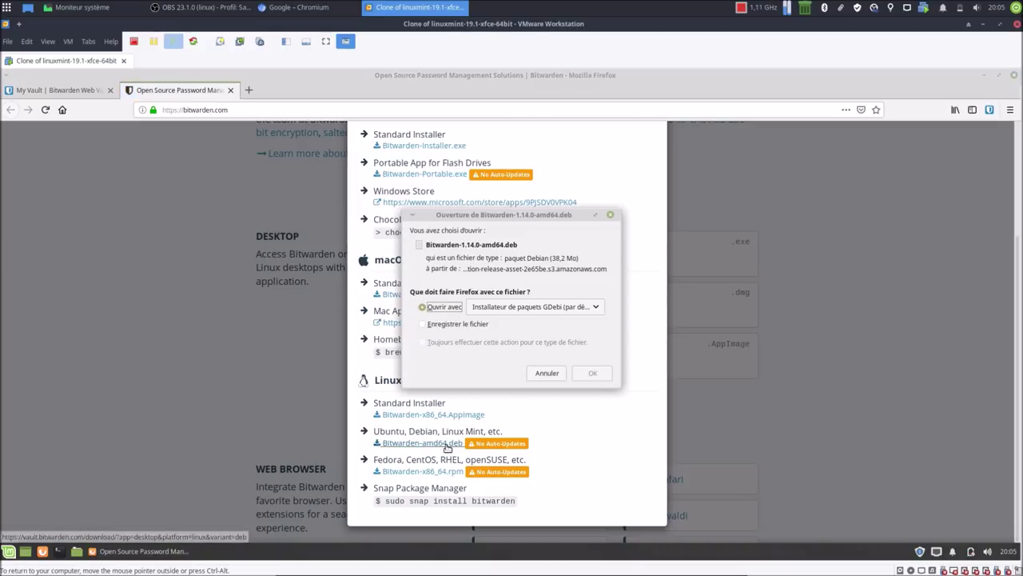
pyautogui.click(432, 323)
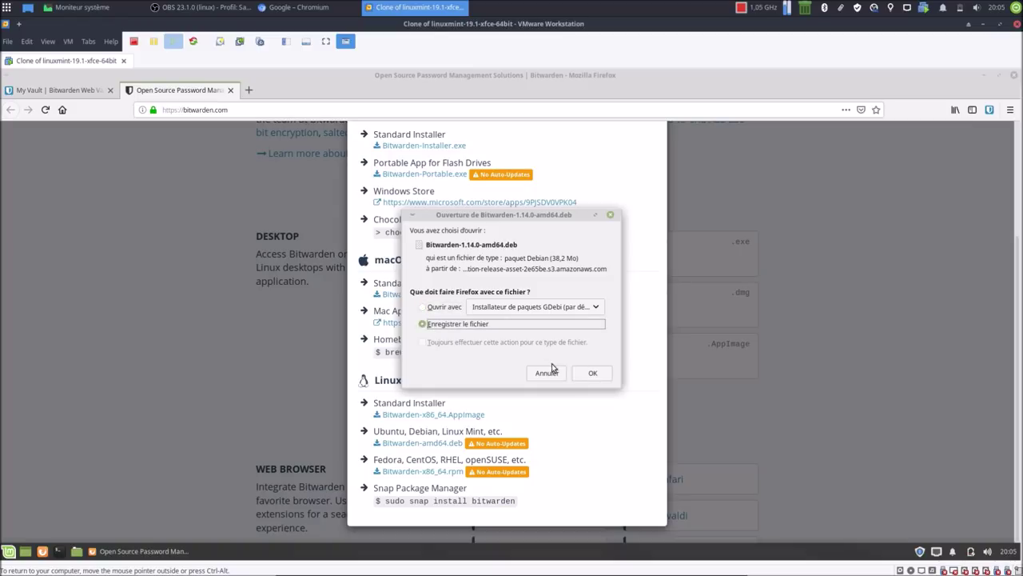
pyautogui.click(589, 374)
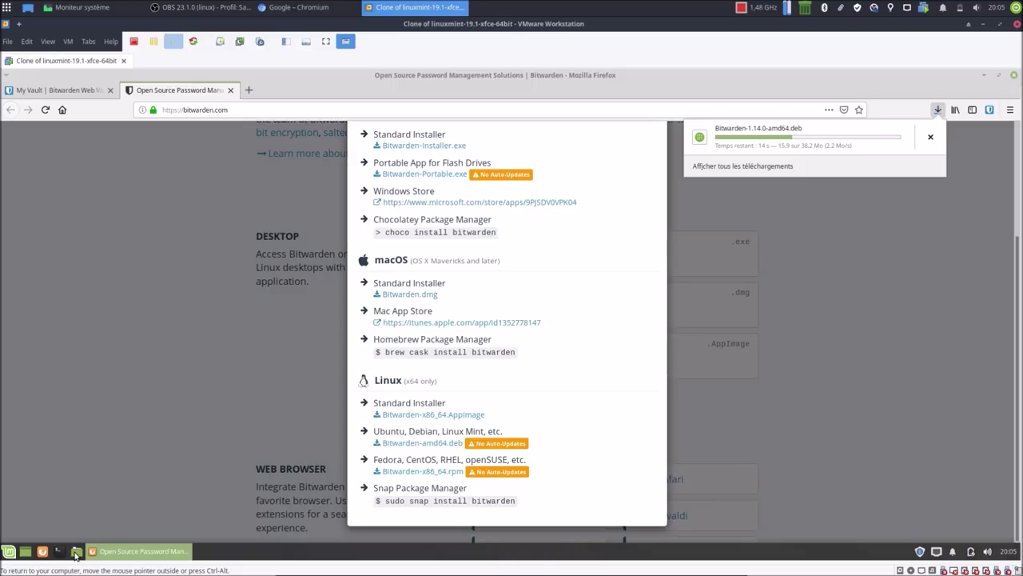
pyautogui.press('Escape')
pyautogui.press('Escape')
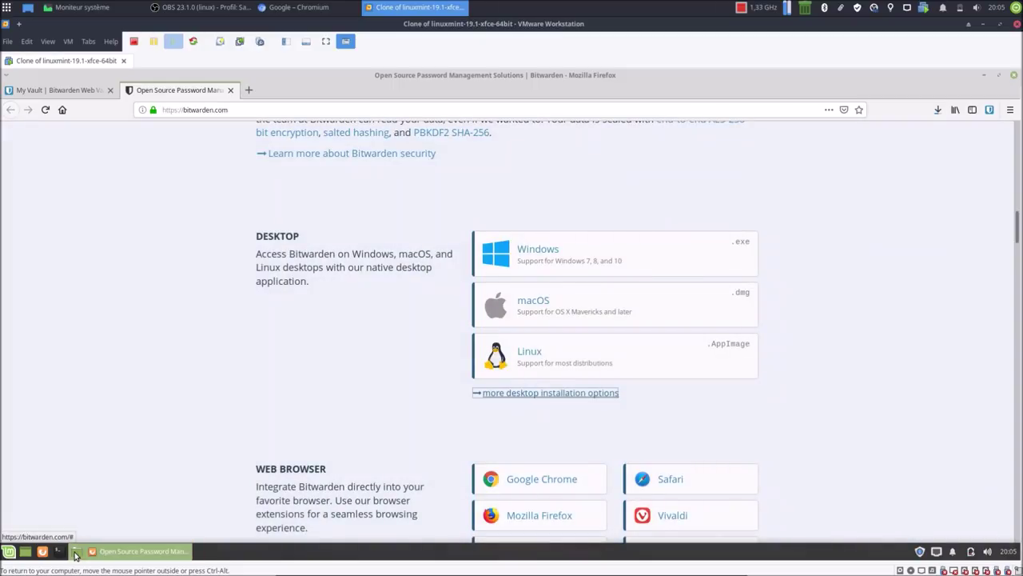
# Step: Open Bitwarden-1.14.0-amd64.deb from Thunar's Téléchargements folder in the GDebi package installer
pyautogui.click(76, 552)
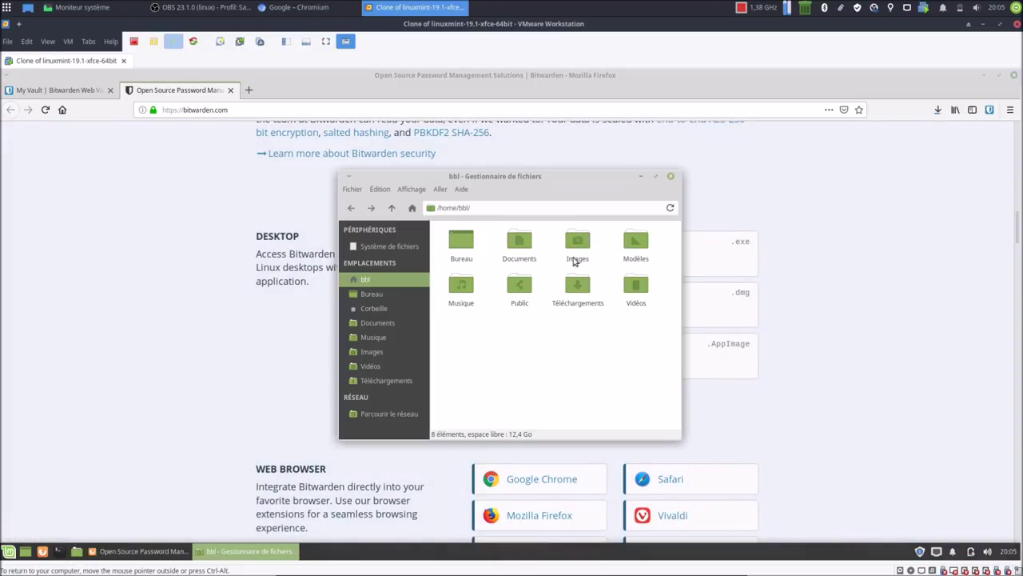
pyautogui.click(373, 381)
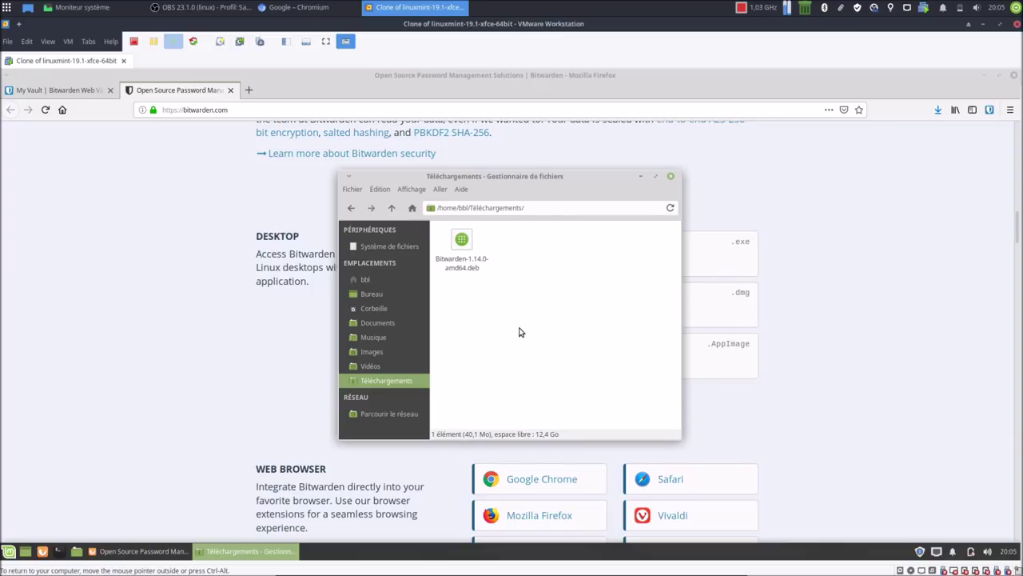
pyautogui.click(467, 244)
pyautogui.rightClick(468, 245)
pyautogui.click(486, 251)
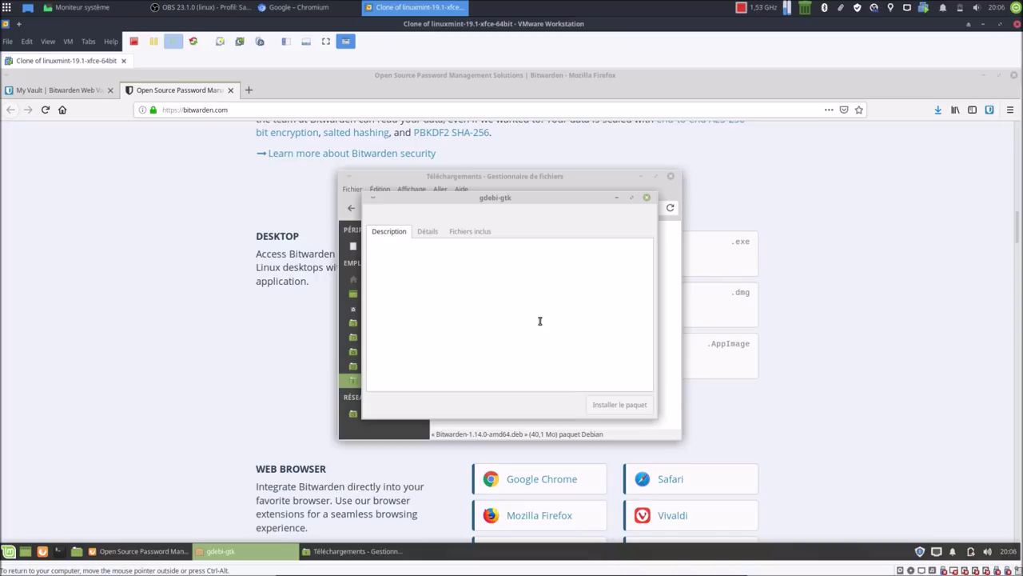
# Step: Switch the virtual machine window to exclusive full-screen mode
pyautogui.click(48, 43)
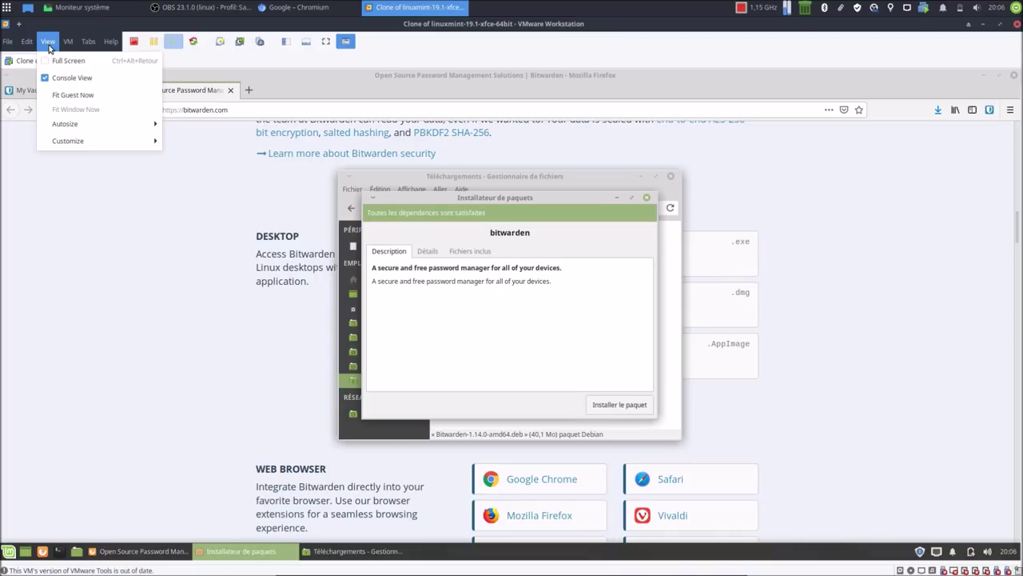
pyautogui.click(48, 41)
pyautogui.click(110, 41)
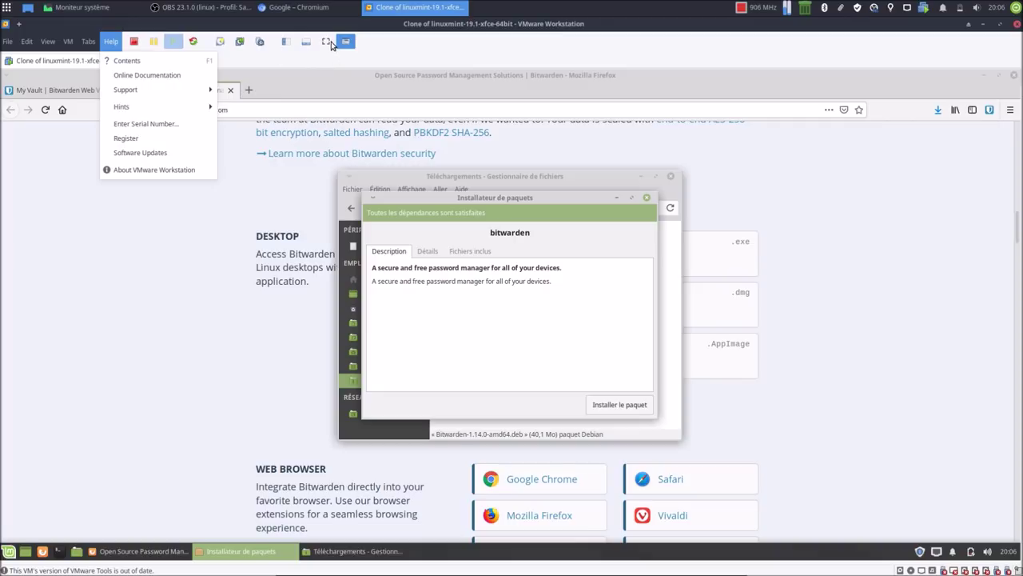
pyautogui.click(329, 45)
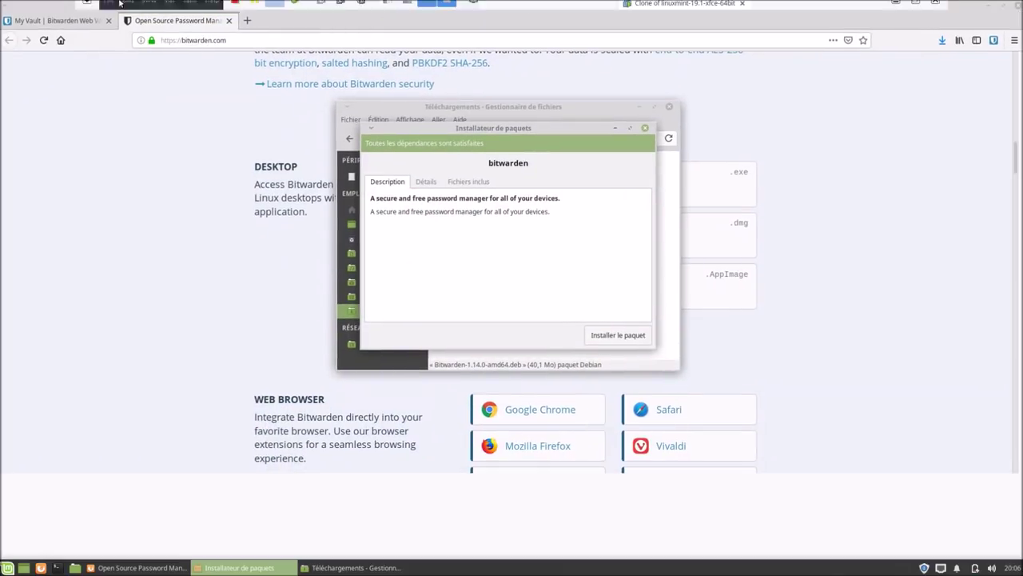
pyautogui.click(149, 8)
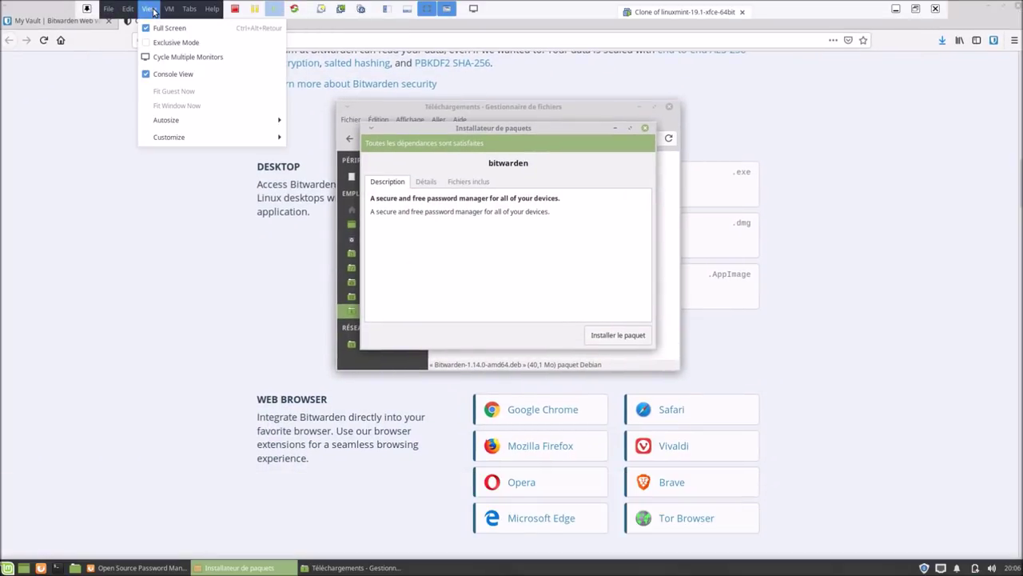
pyautogui.click(170, 46)
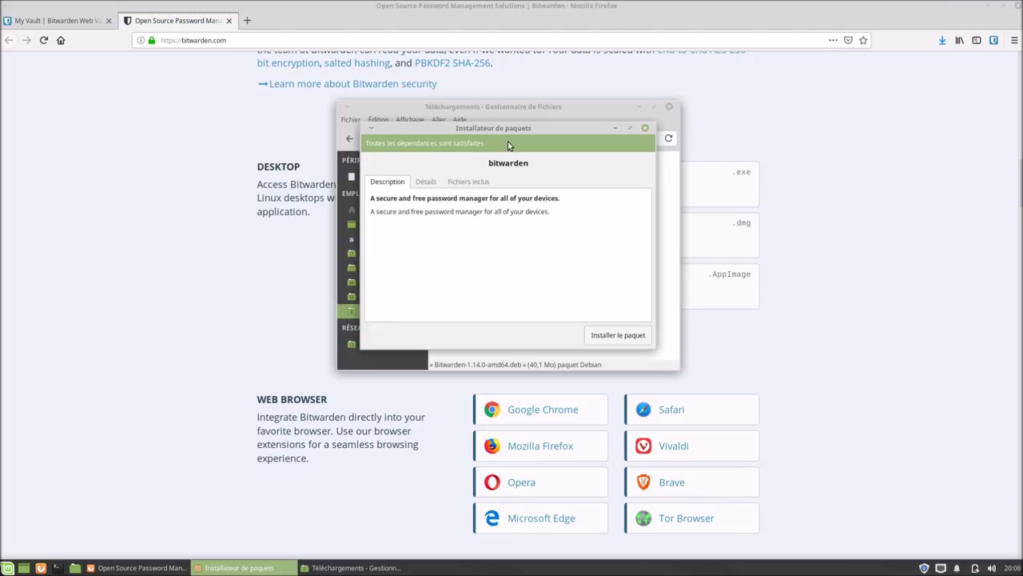
# Step: Install the bitwarden package, authorizing with the system password, and watch the installation log
pyautogui.click(606, 337)
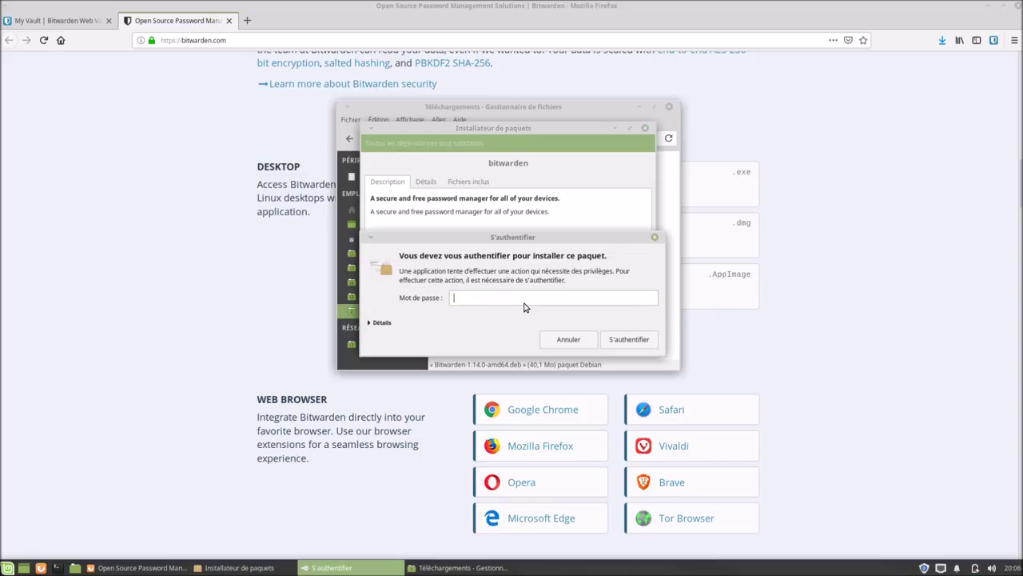
pyautogui.write('••••••')
pyautogui.press('Return')
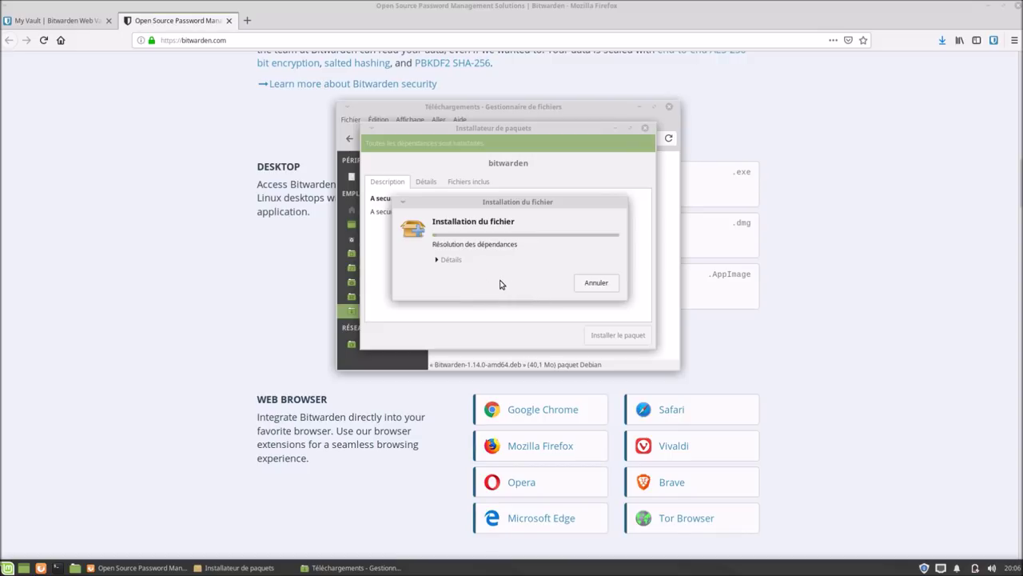
pyautogui.click(449, 261)
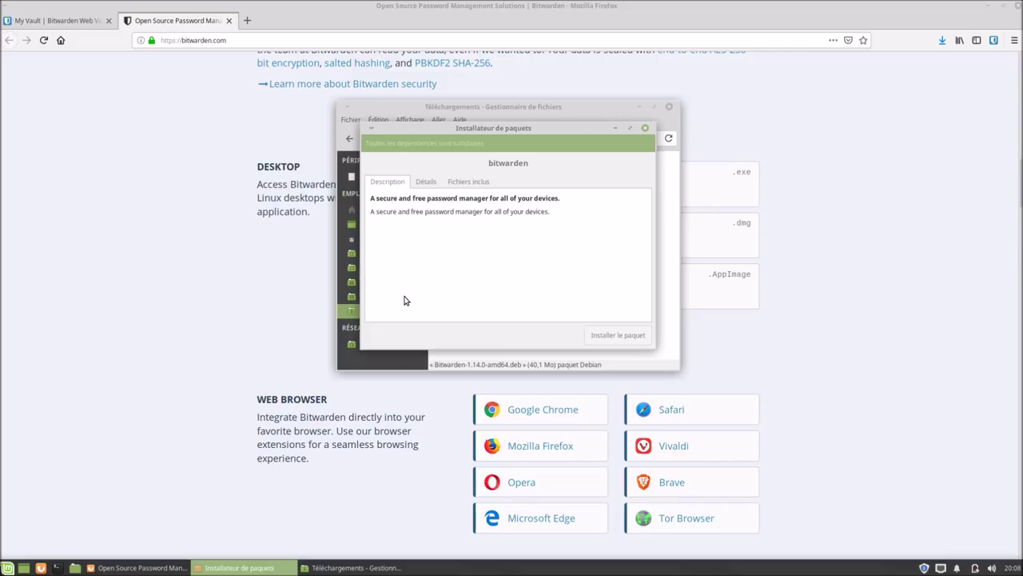
pyautogui.hotkey('alt', 'Tab')
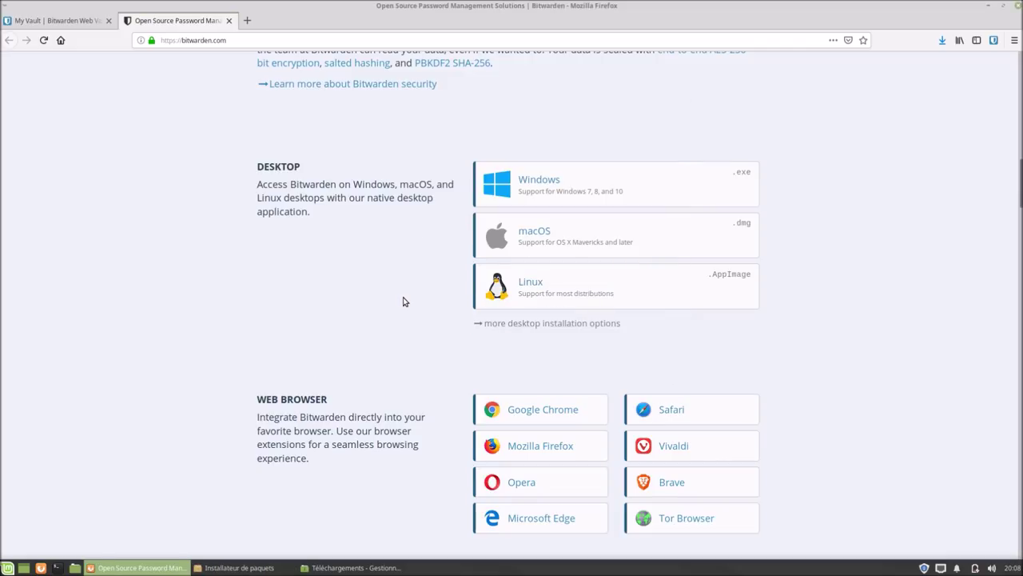
# Step: Close the bitwarden.com tab and log out of the web vault
pyautogui.click(229, 21)
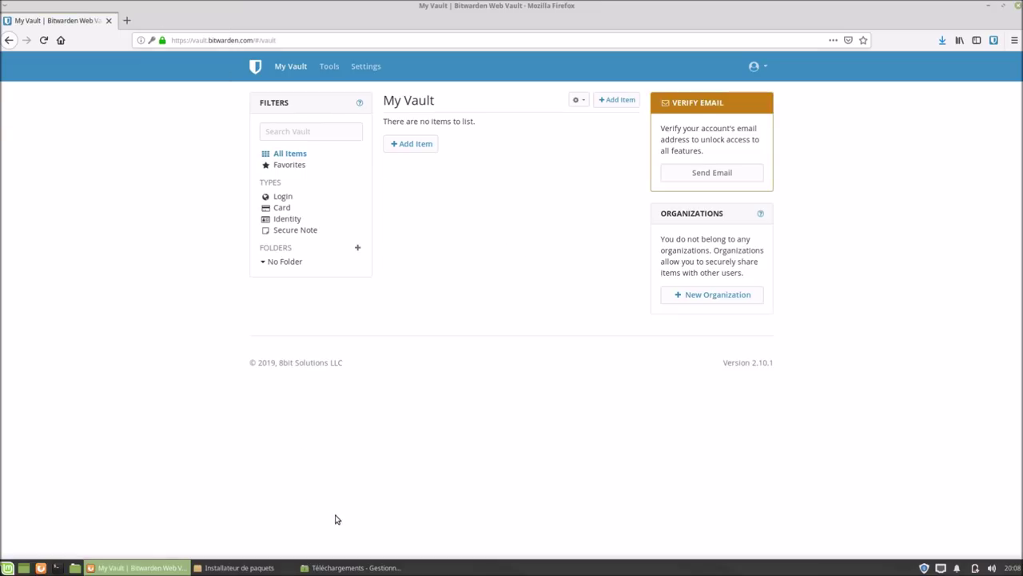
pyautogui.click(767, 68)
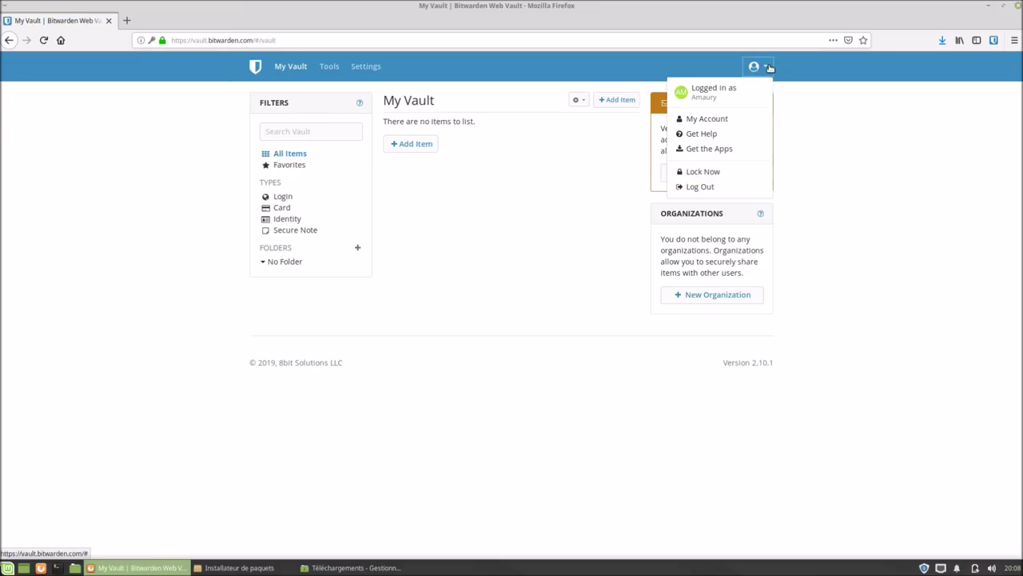
pyautogui.click(709, 187)
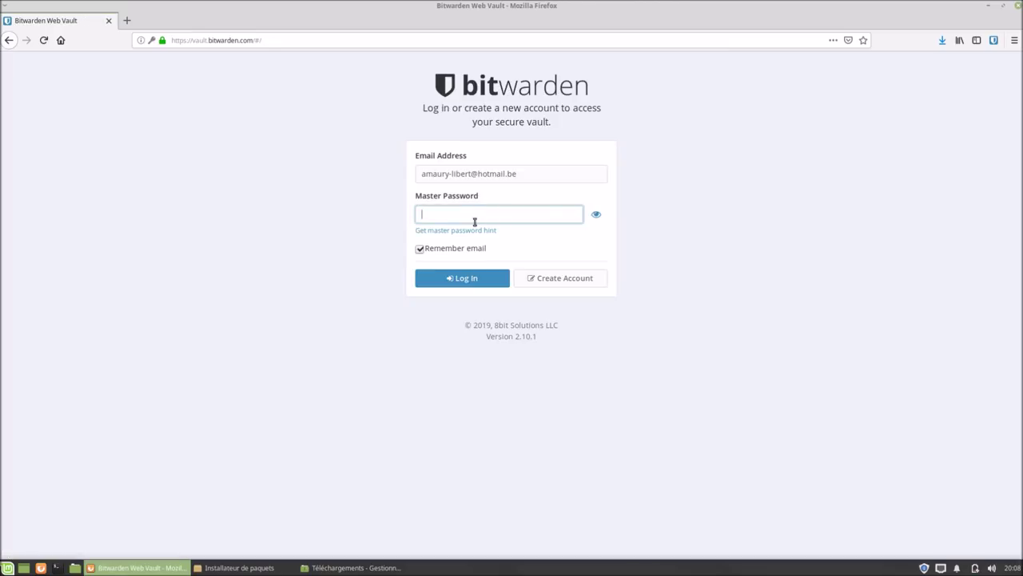
# Step: Log back in with the master password, decline Firefox's save offer, and minimise Firefox
pyautogui.write('•••••••••••')
pyautogui.click(470, 285)
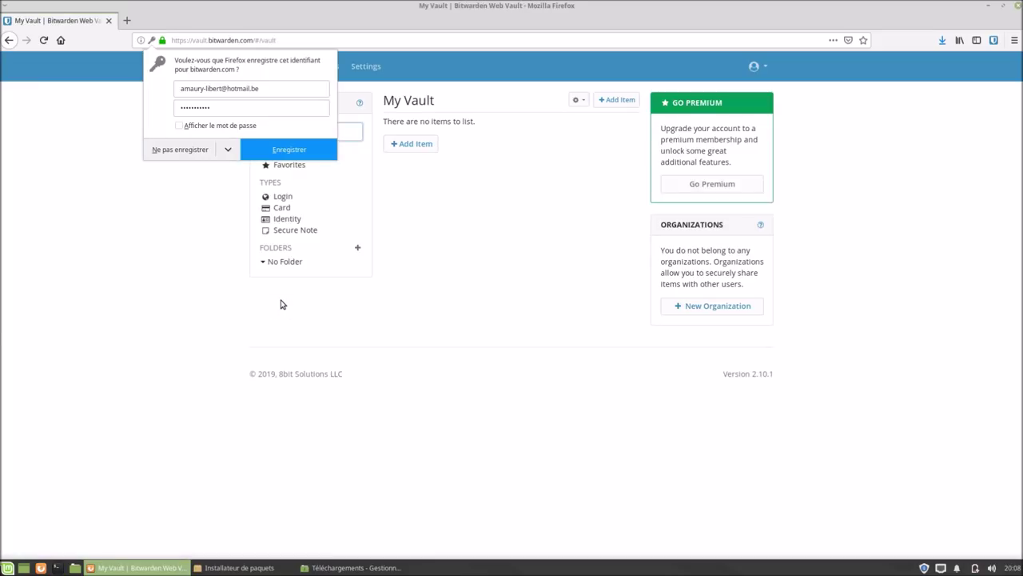
pyautogui.click(144, 257)
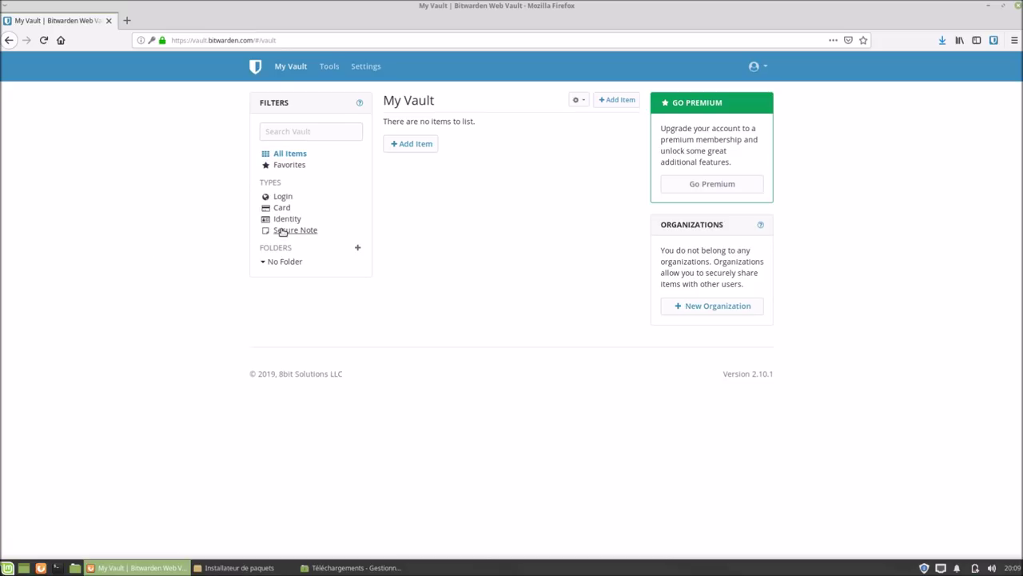
pyautogui.click(988, 8)
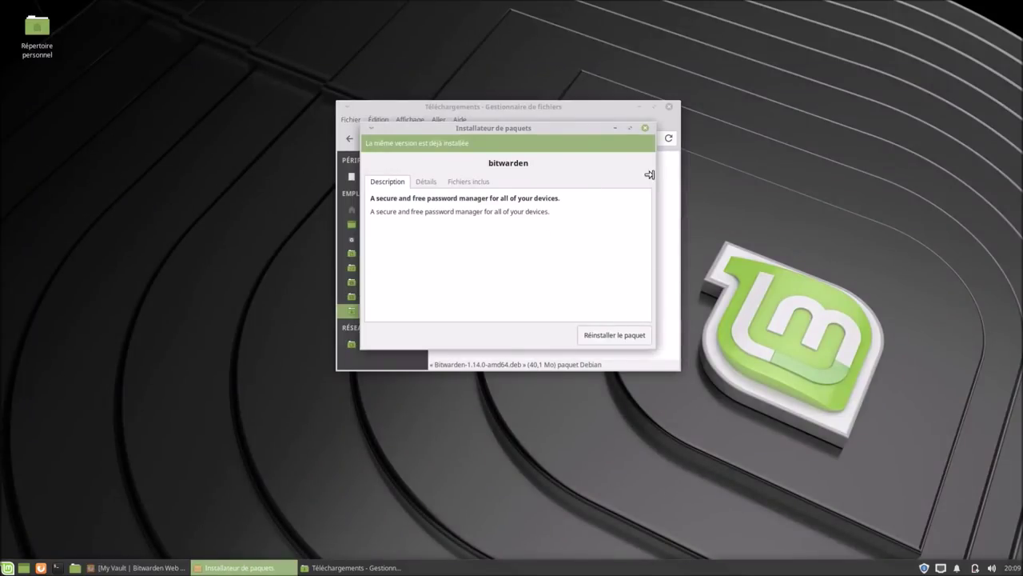
# Step: Close GDebi, trash Bitwarden-1.14.0-amd64.deb from Téléchargements, and close the file manager
pyautogui.click(645, 128)
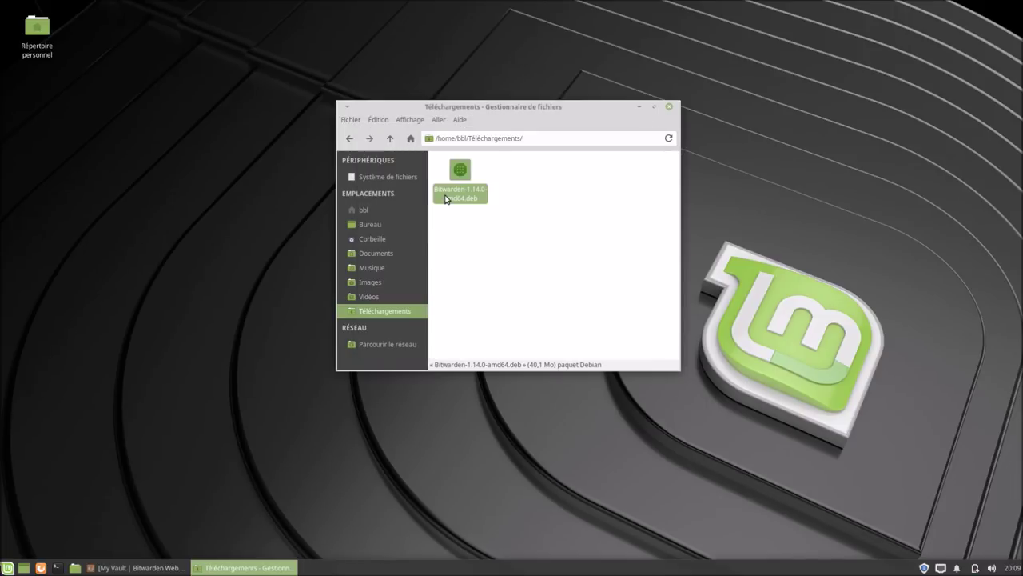
pyautogui.rightClick(445, 198)
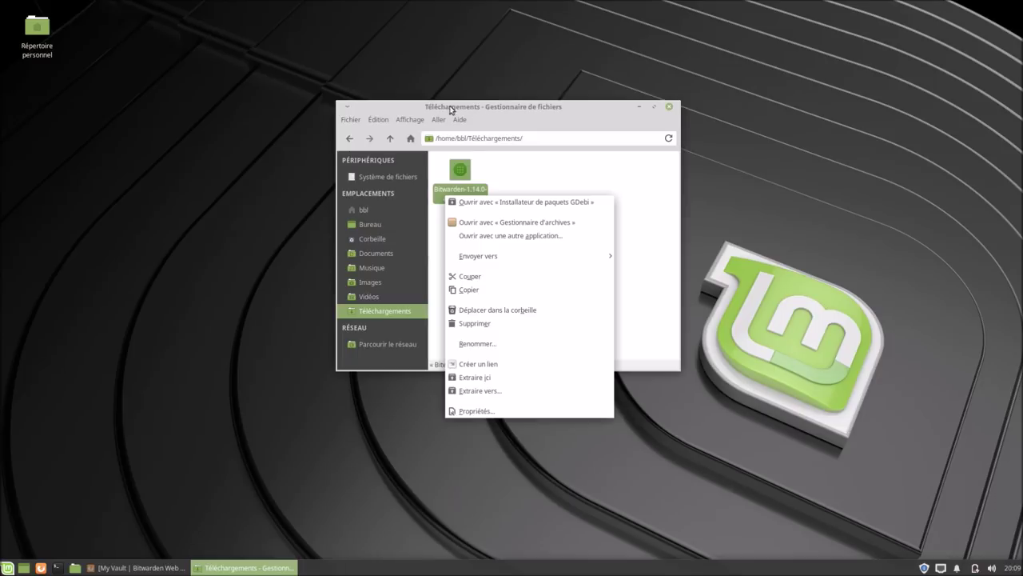
pyautogui.click(422, 111)
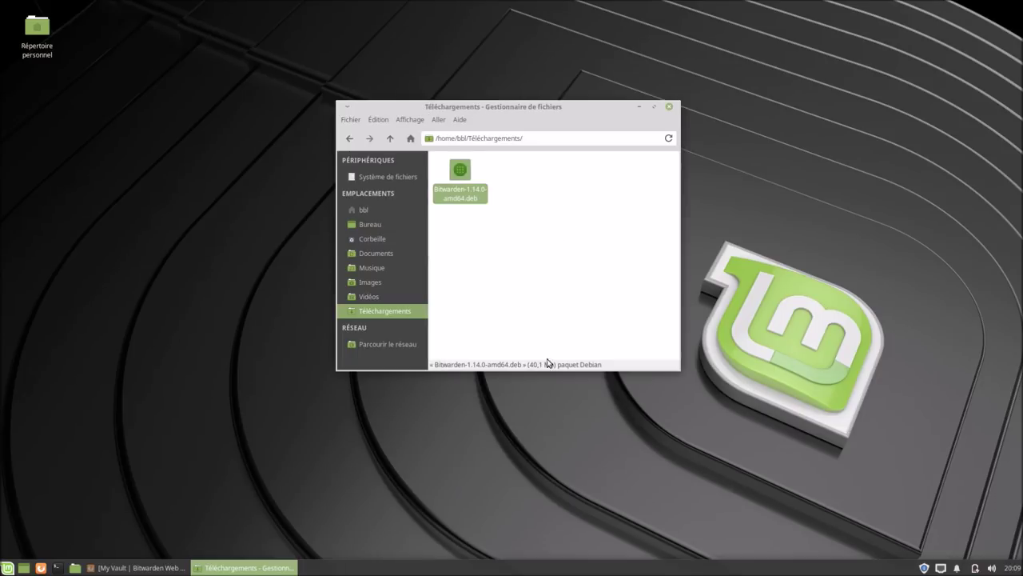
pyautogui.rightClick(463, 175)
pyautogui.click(511, 291)
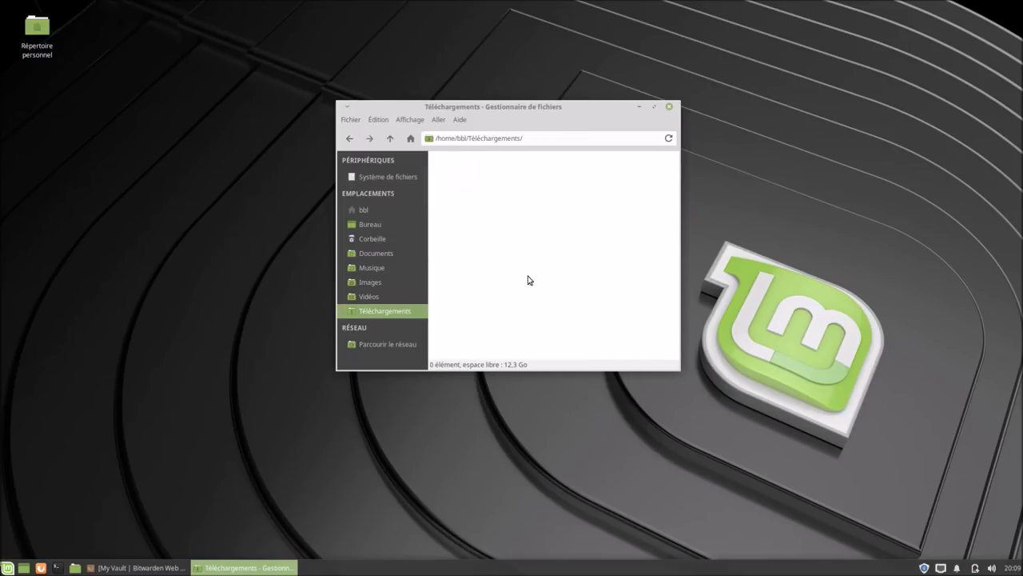
pyautogui.click(670, 106)
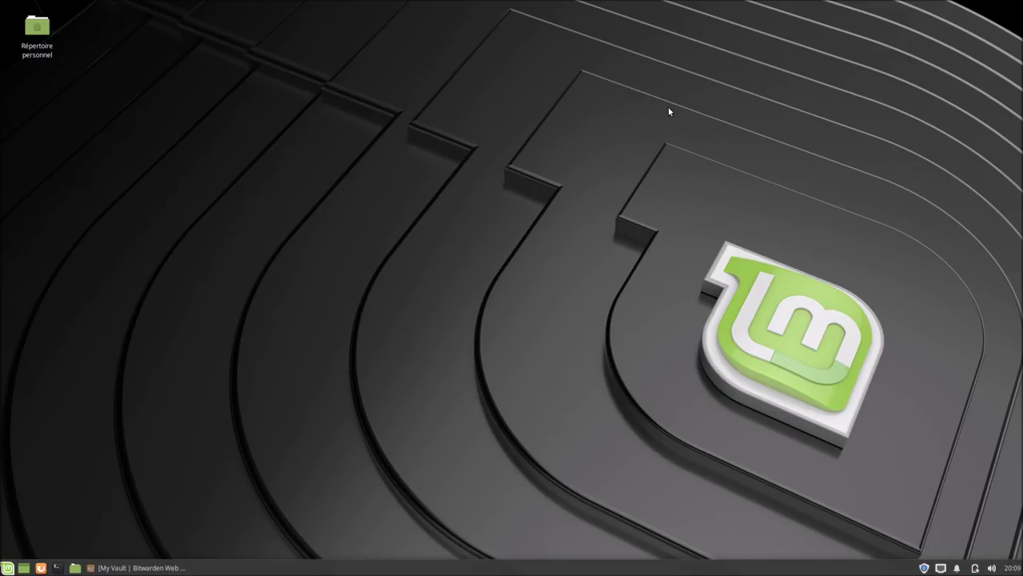
# Step: Launch the Bitwarden desktop app by searching 'bit' in the applications menu
pyautogui.click(9, 568)
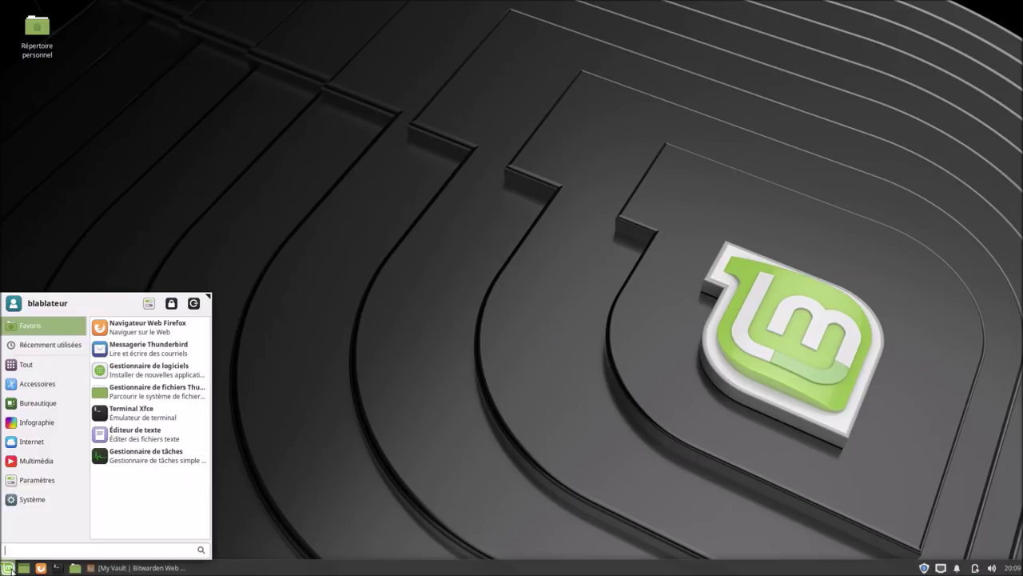
pyautogui.write('bit')
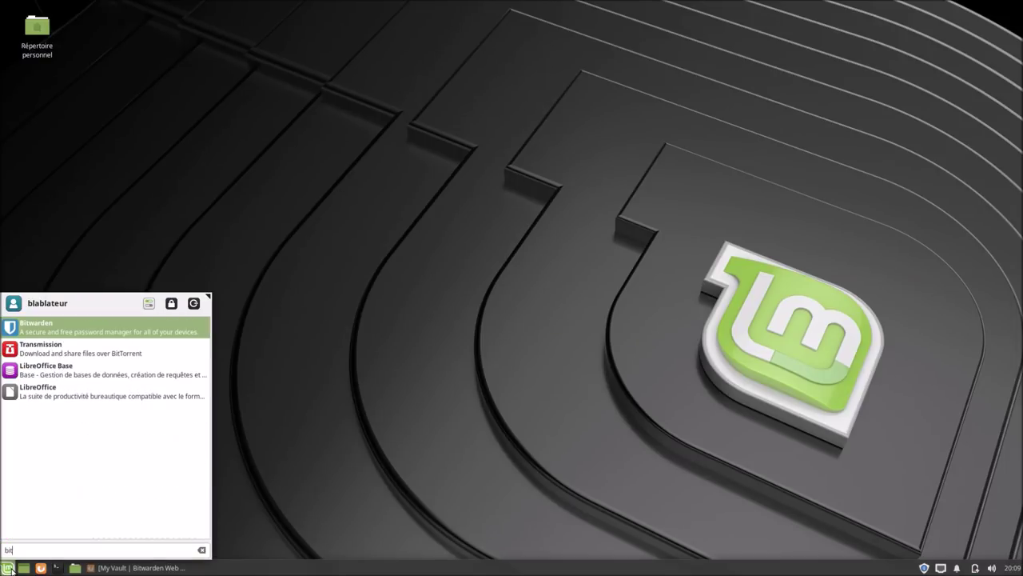
pyautogui.click(151, 327)
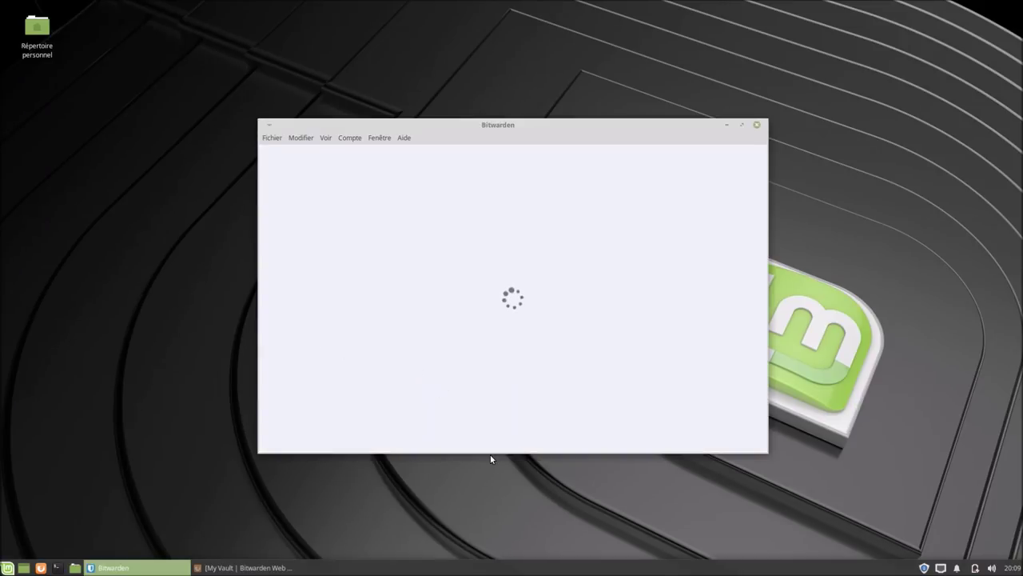
# Step: Sign in with the account e-mail address and master password
pyautogui.click(484, 282)
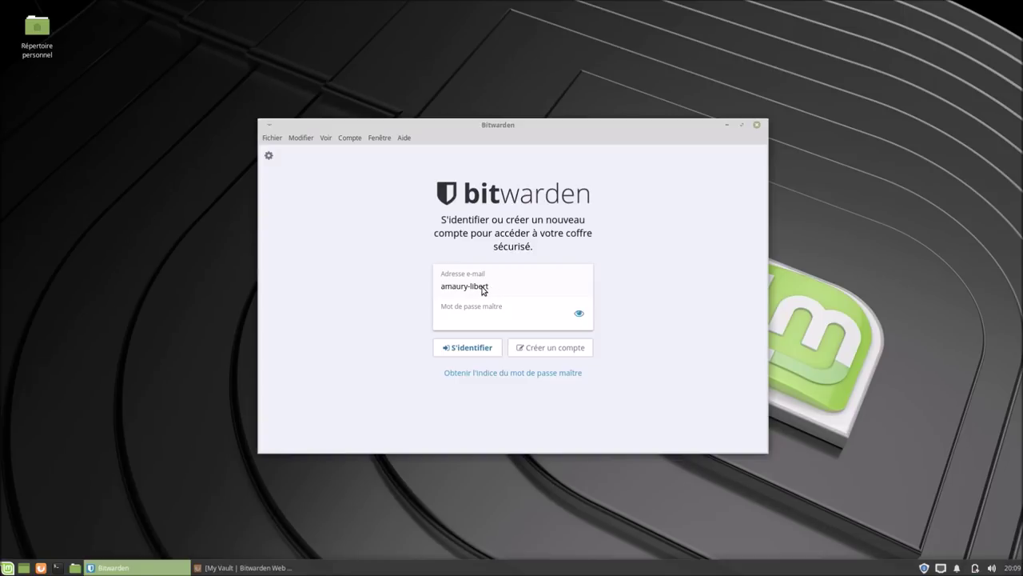
pyautogui.press('Tab')
pyautogui.write('••••••••••')
pyautogui.click(485, 349)
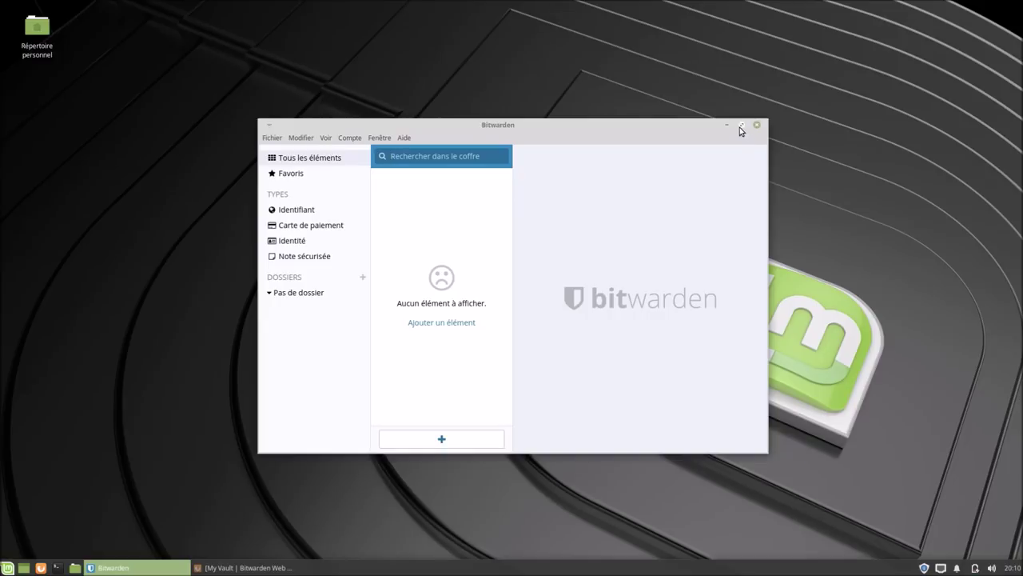
# Step: Maximize the Bitwarden window and open Aide > À propos de Bitwarden showing version 1.14.0
pyautogui.click(742, 126)
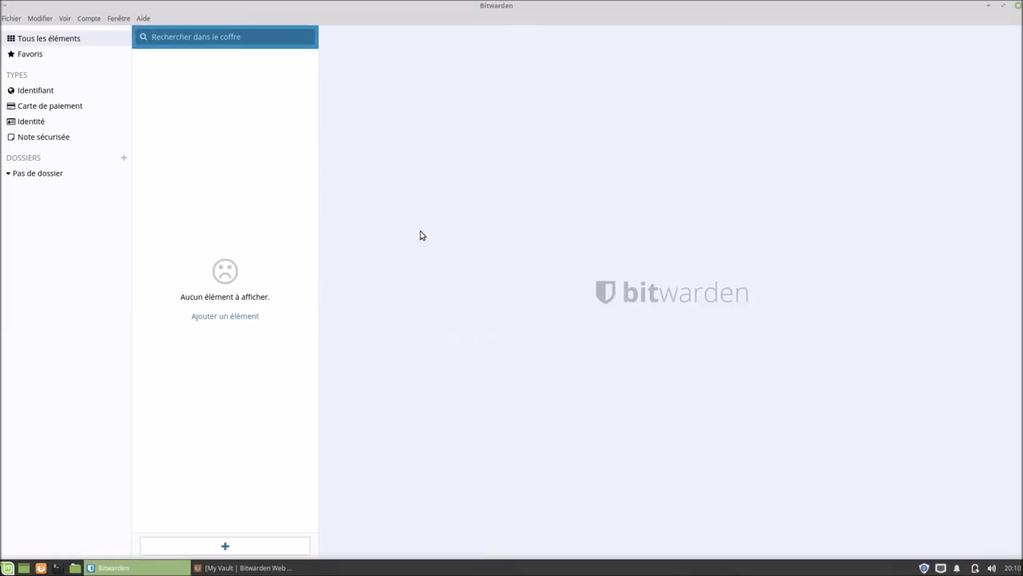
pyautogui.click(12, 19)
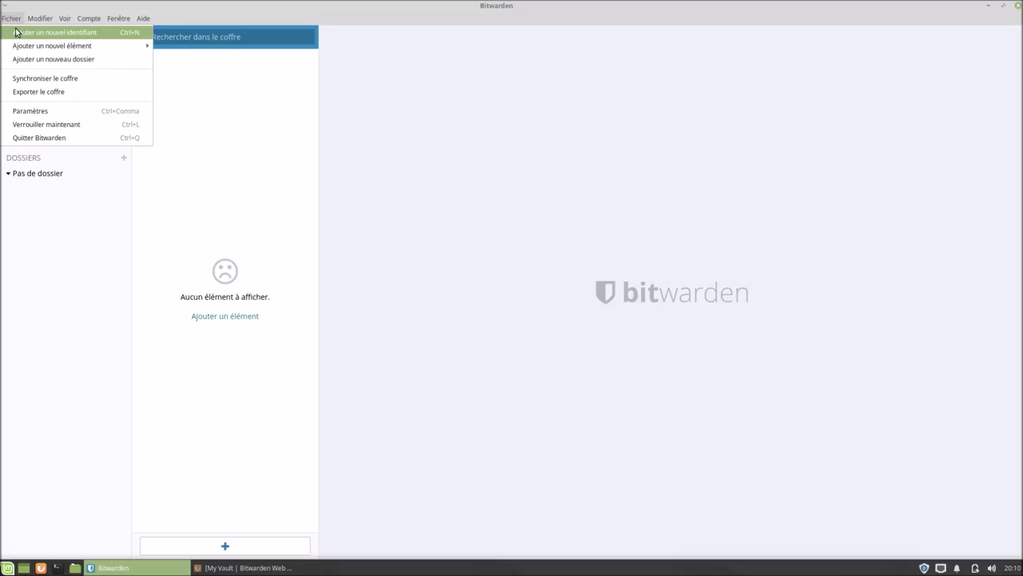
pyautogui.moveTo(24, 44)
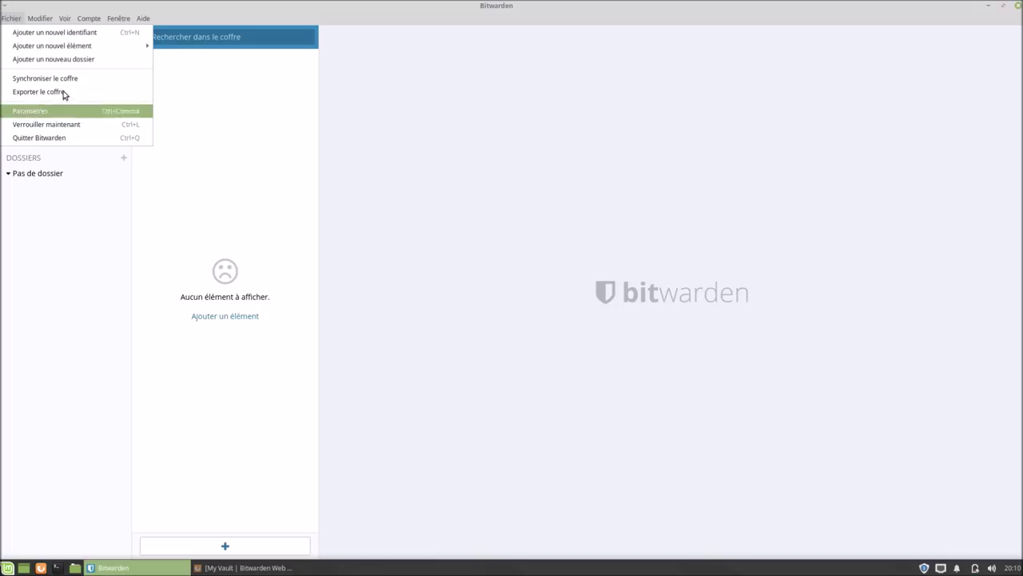
pyautogui.moveTo(48, 19)
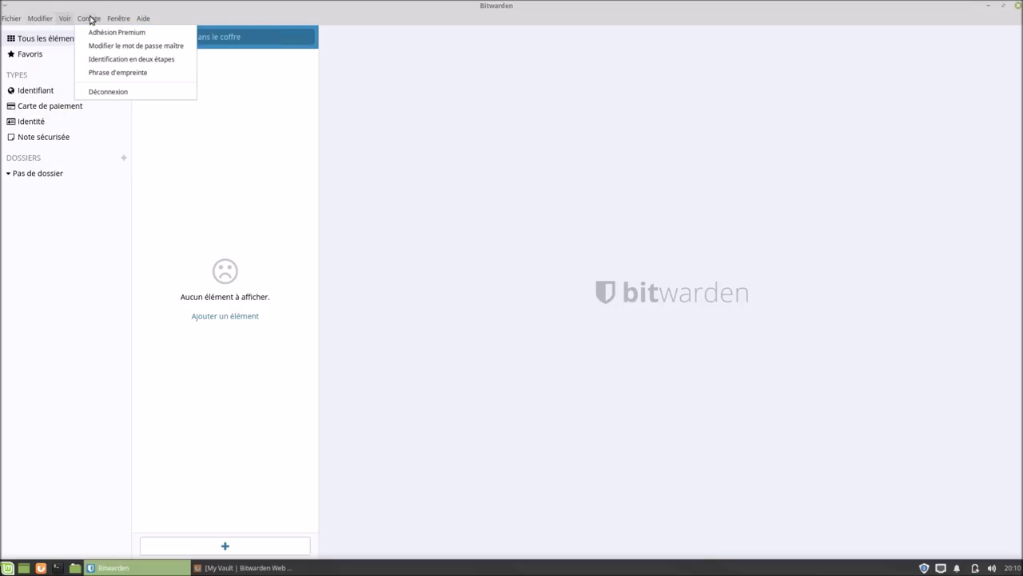
pyautogui.moveTo(133, 19)
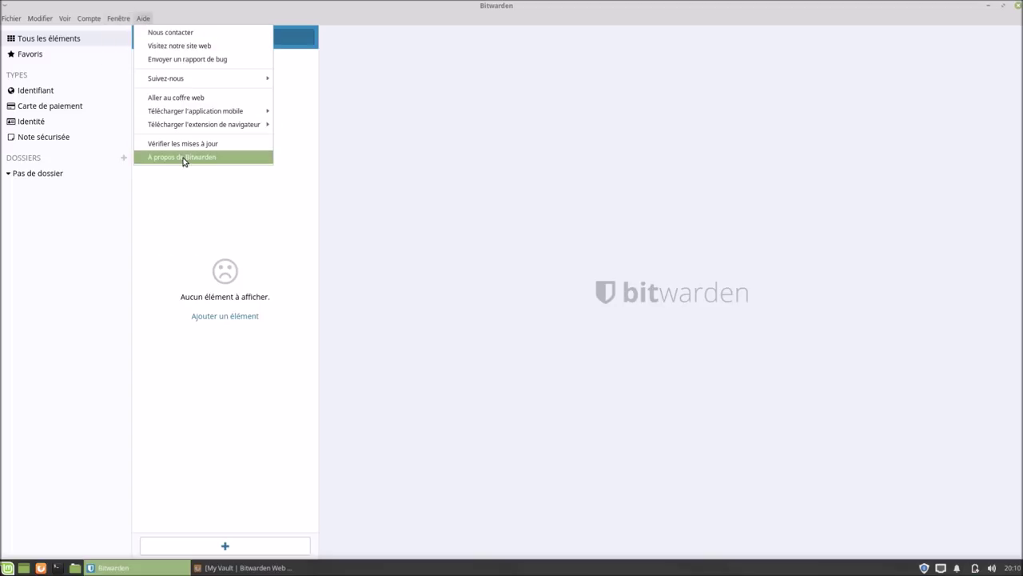
pyautogui.click(184, 158)
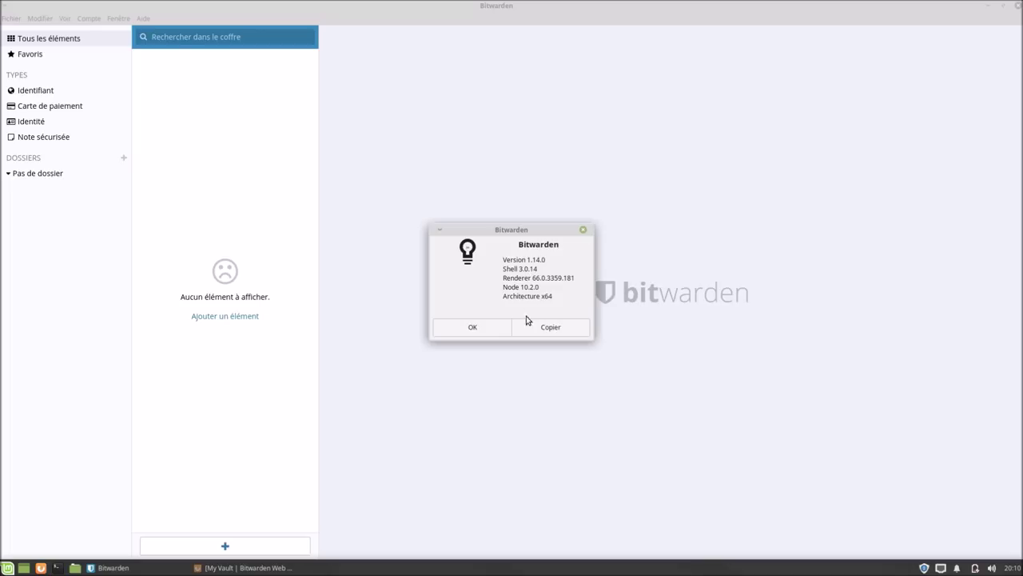
# Step: Close About, enable PIN unlock in Paramètres with a new PIN, and set the theme to Sombre
pyautogui.click(501, 331)
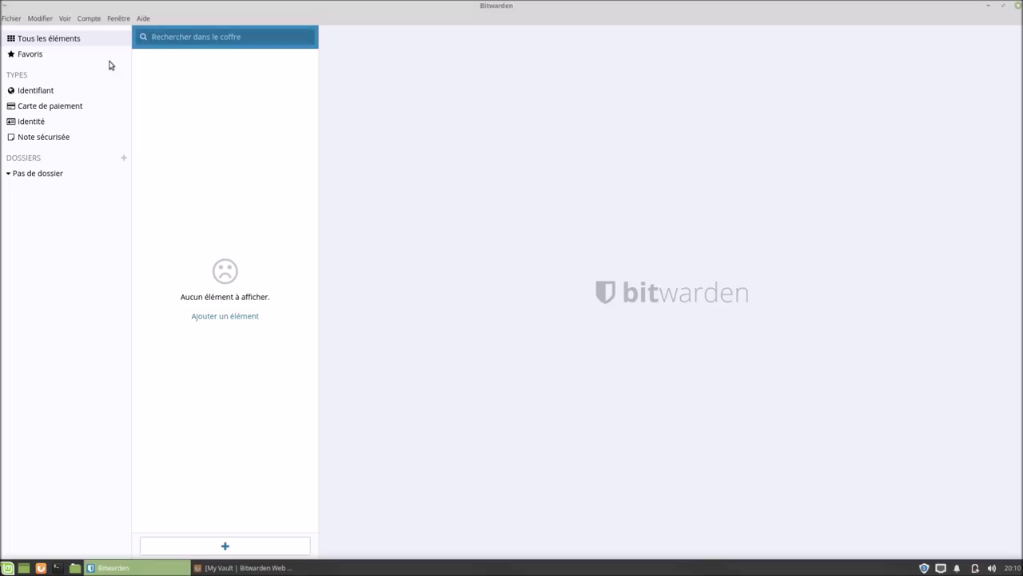
pyautogui.click(38, 20)
pyautogui.click(16, 19)
pyautogui.click(20, 109)
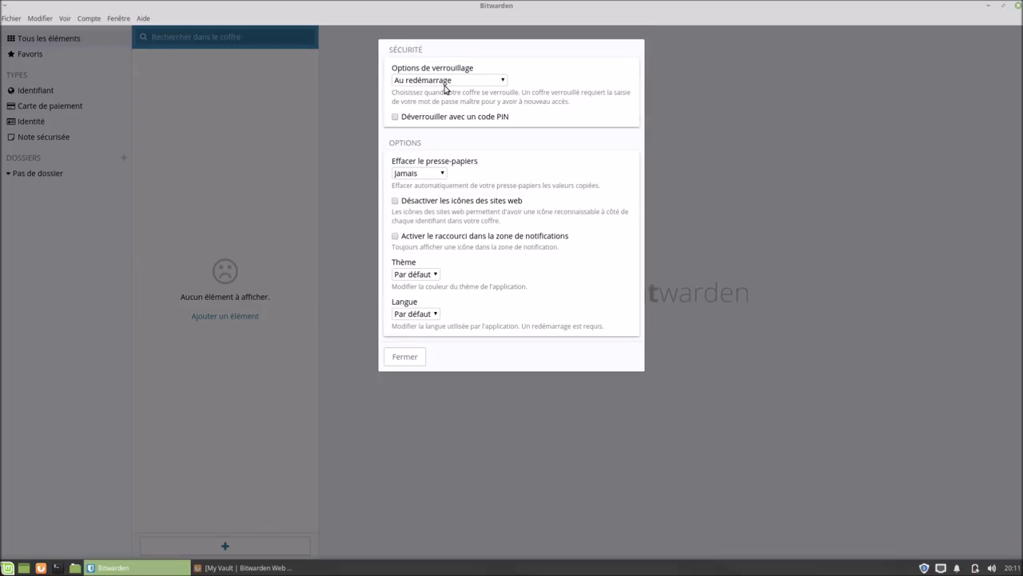
pyautogui.click(394, 117)
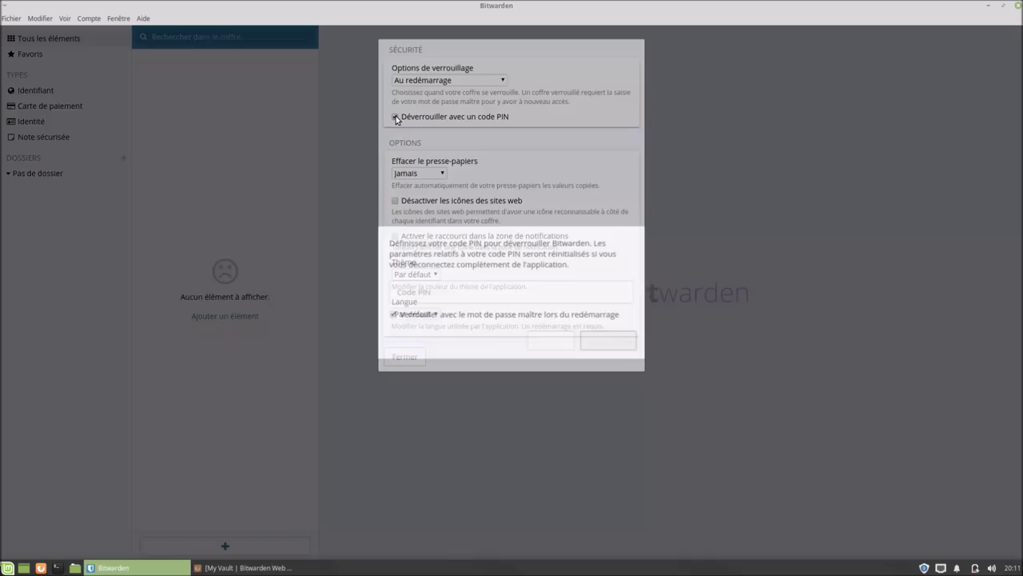
pyautogui.click(398, 313)
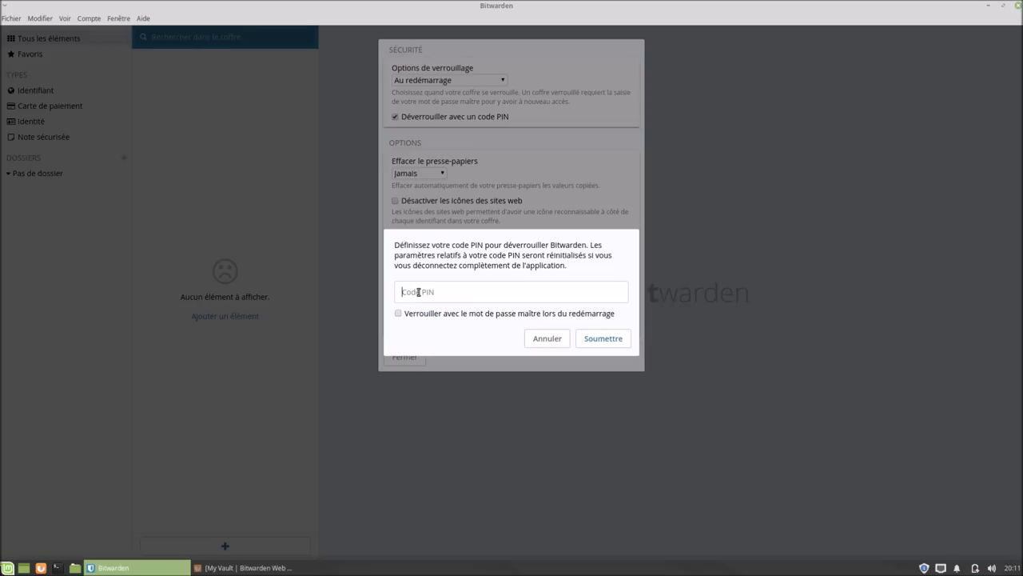
pyautogui.click(607, 341)
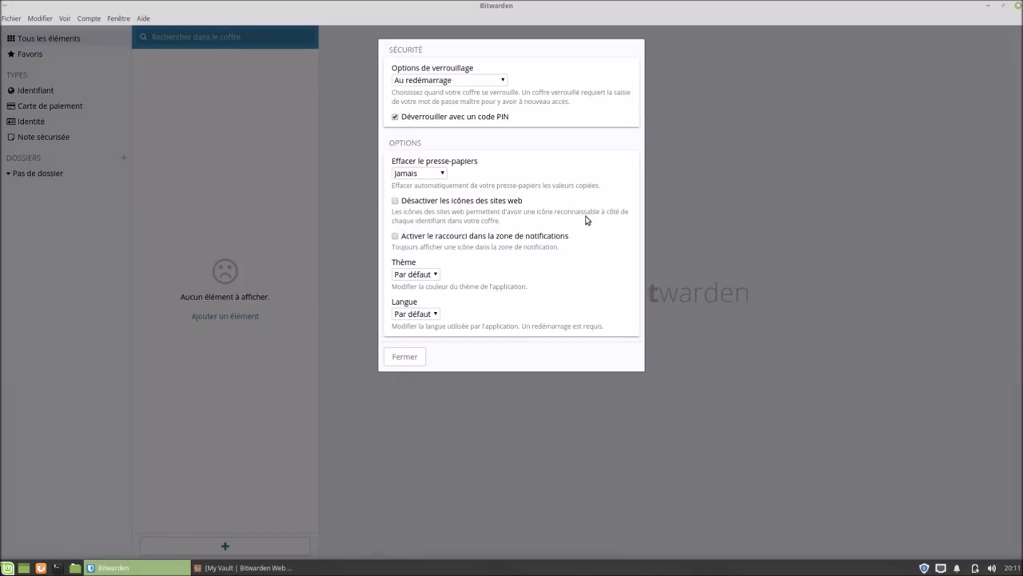
pyautogui.click(432, 276)
pyautogui.click(421, 311)
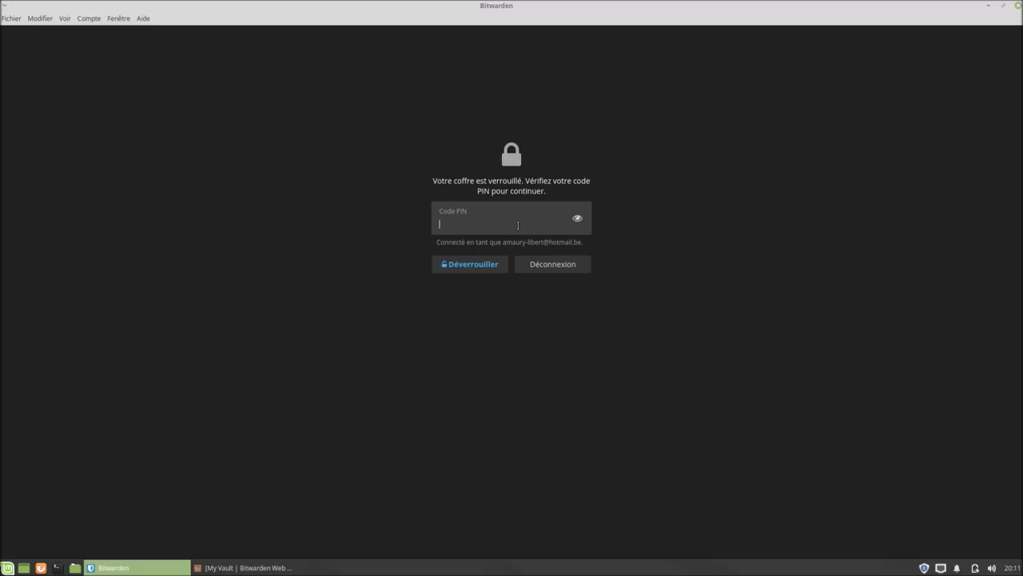
# Step: Unlock the dark-themed vault with the PIN, then close the Bitwarden app
pyautogui.write('•••')
pyautogui.click(492, 265)
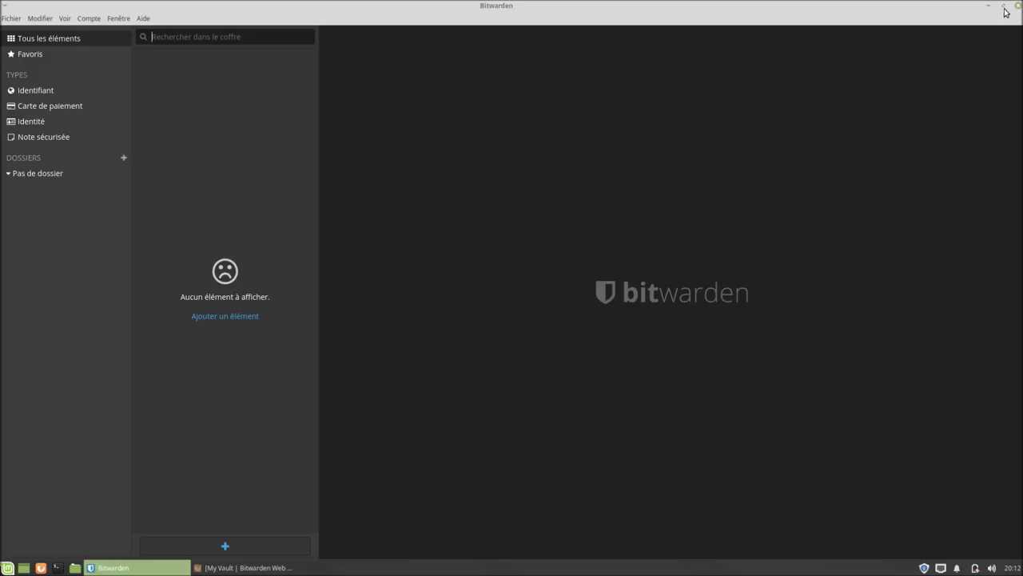
pyautogui.click(1016, 7)
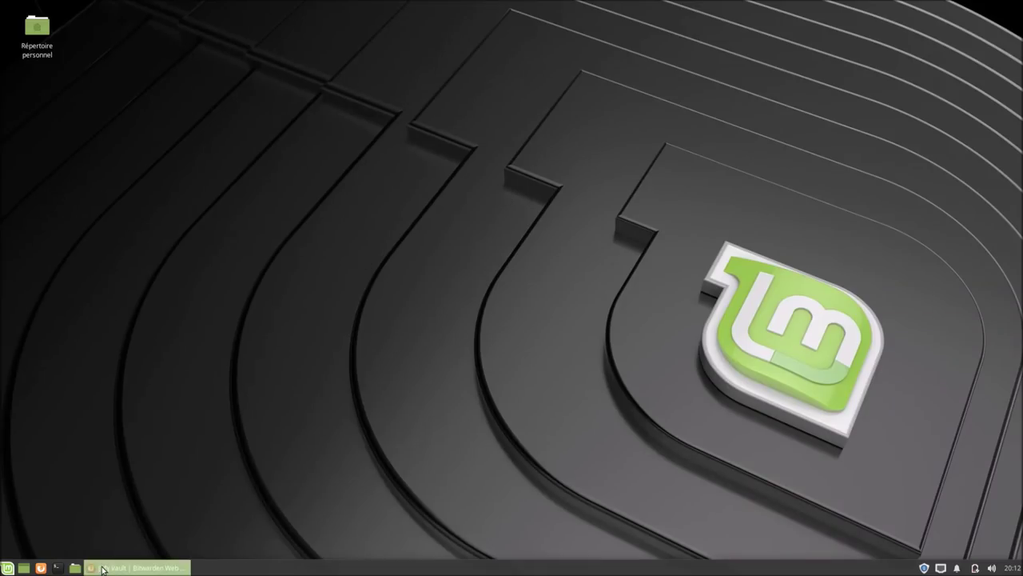
# Step: Restore Firefox and set the Language to fr in Settings > Options, then save
pyautogui.click(104, 569)
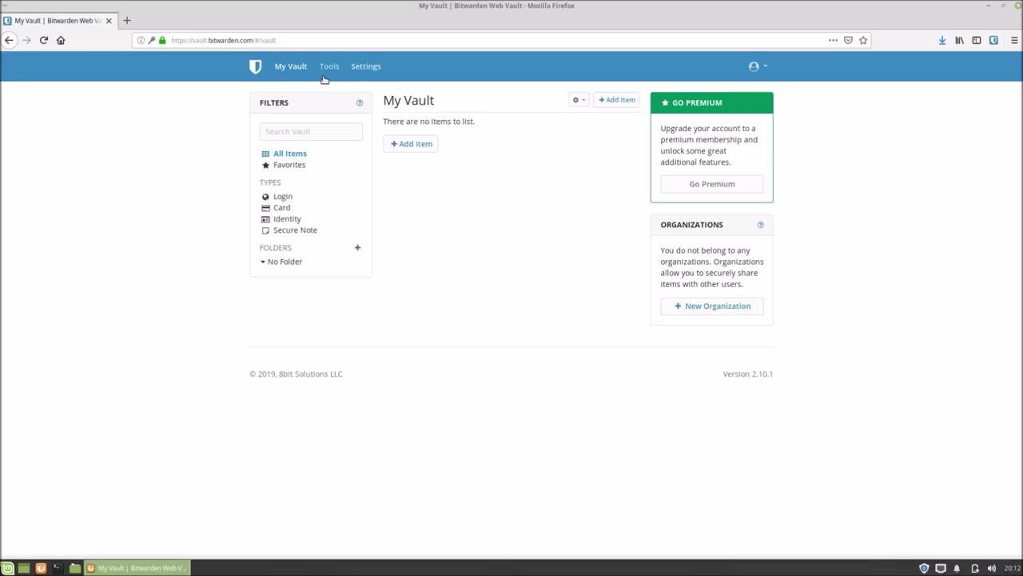
pyautogui.click(365, 67)
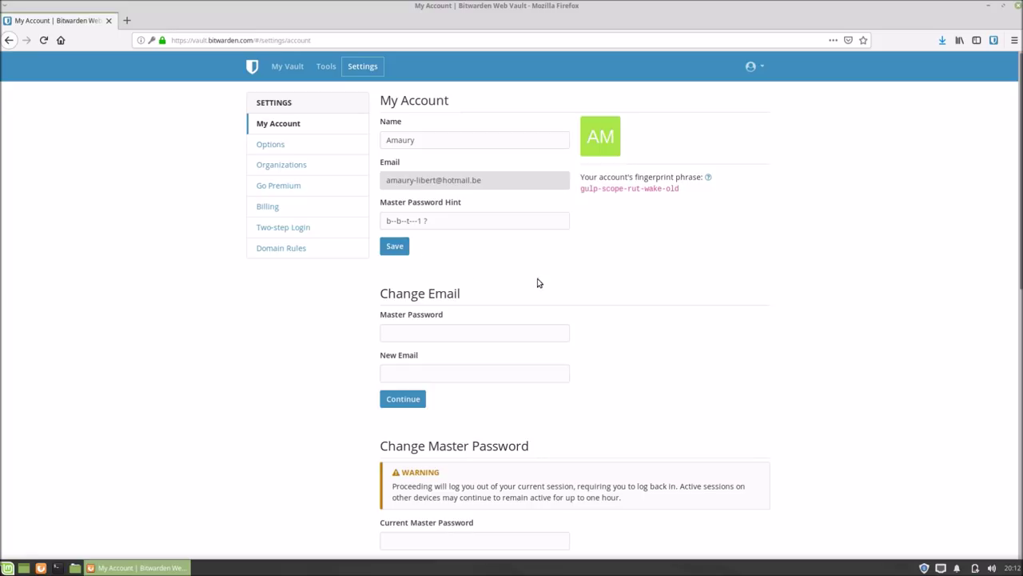
pyautogui.scroll(-2, 640, 327)
pyautogui.scroll(-10, 640, 333)
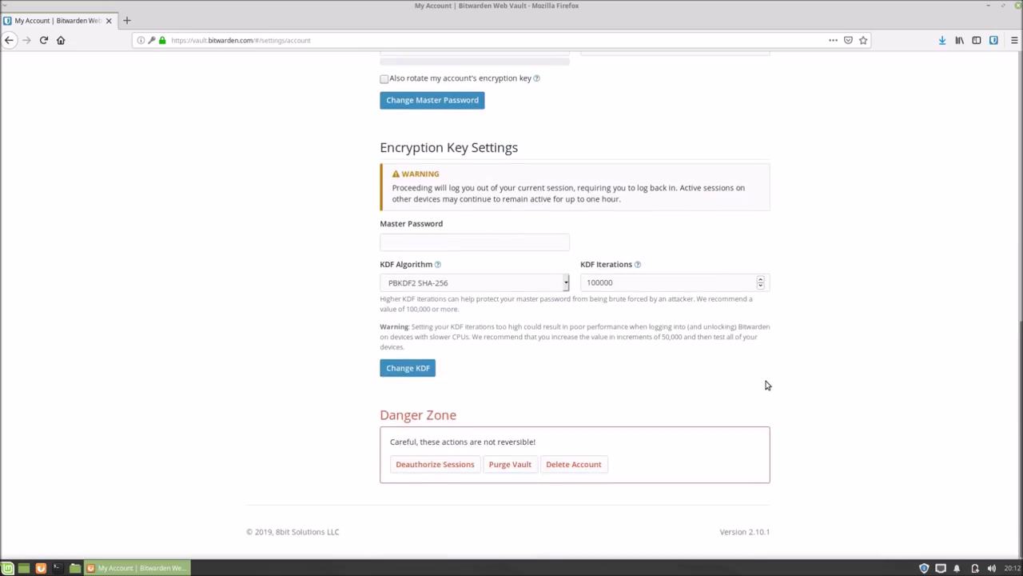
pyautogui.scroll(6, 778, 386)
pyautogui.scroll(4, 776, 379)
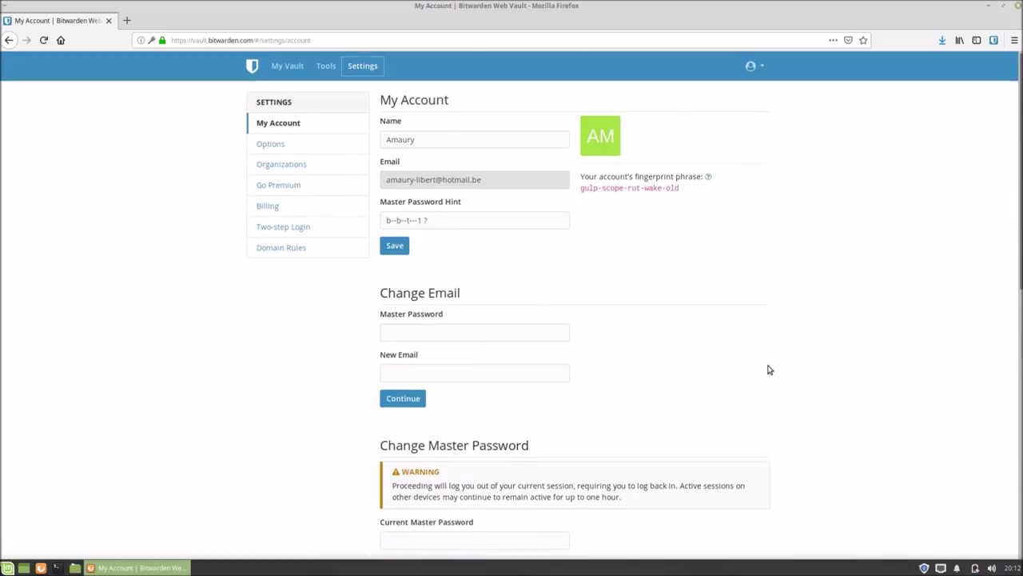
pyautogui.click(272, 145)
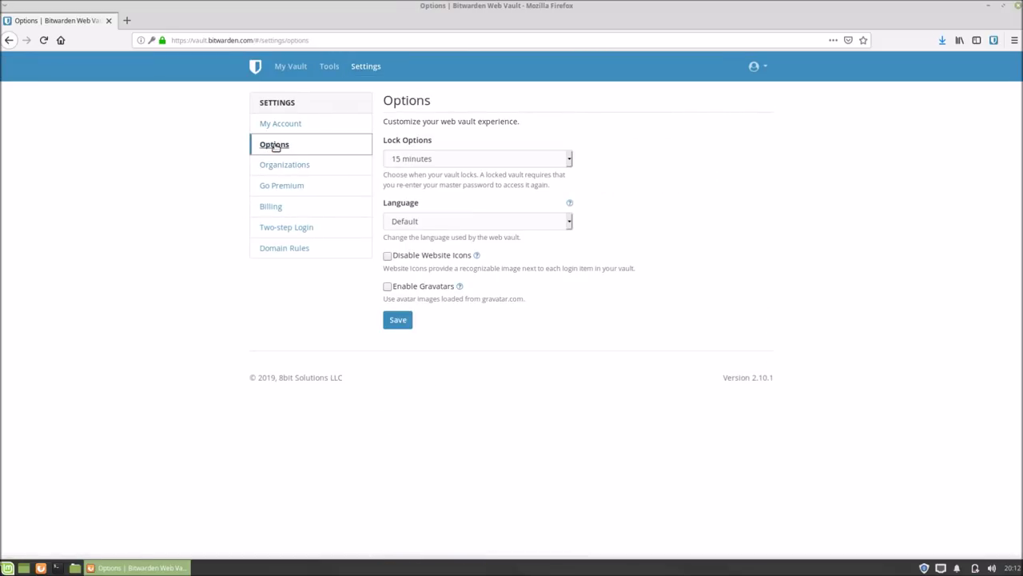
pyautogui.click(427, 223)
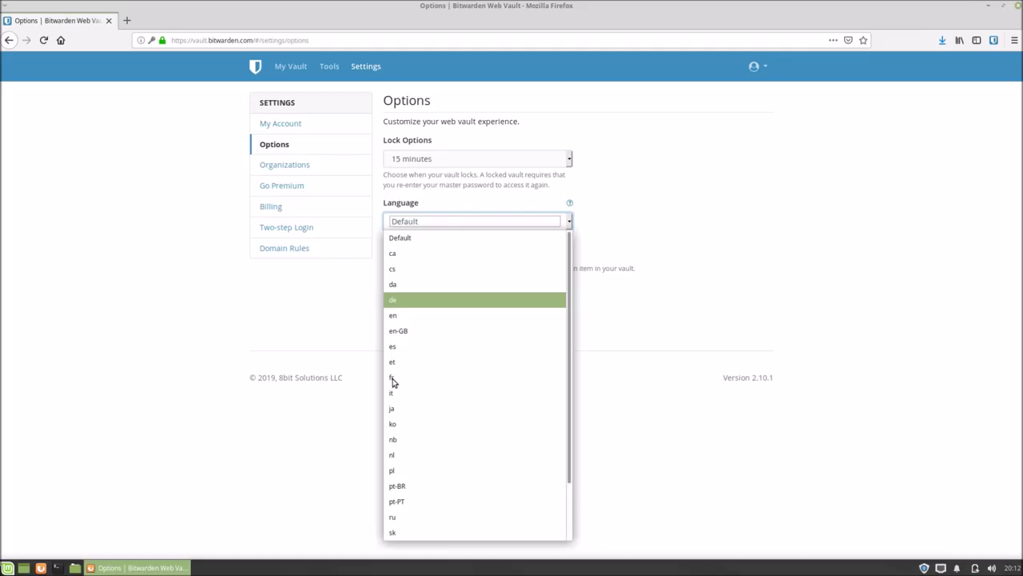
pyautogui.click(393, 381)
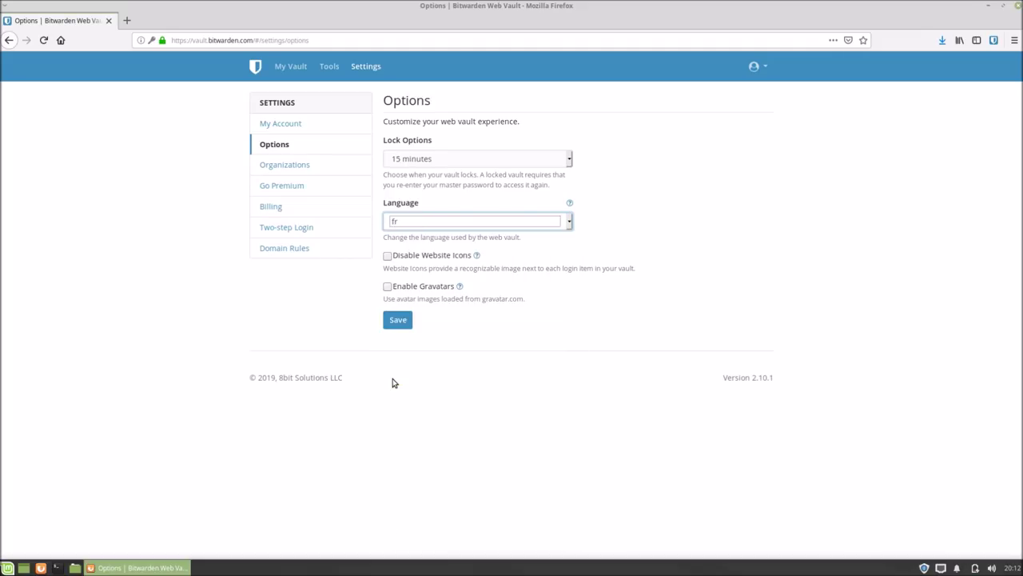
pyautogui.click(401, 322)
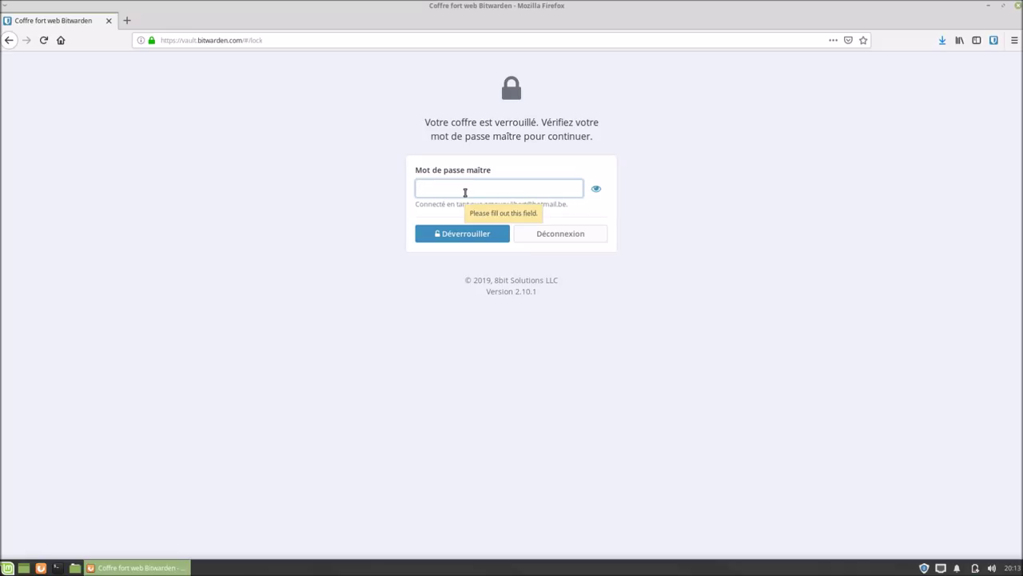
# Step: Unlock the web vault with the master password and decline the browser's save offer
pyautogui.write('••••••••••')
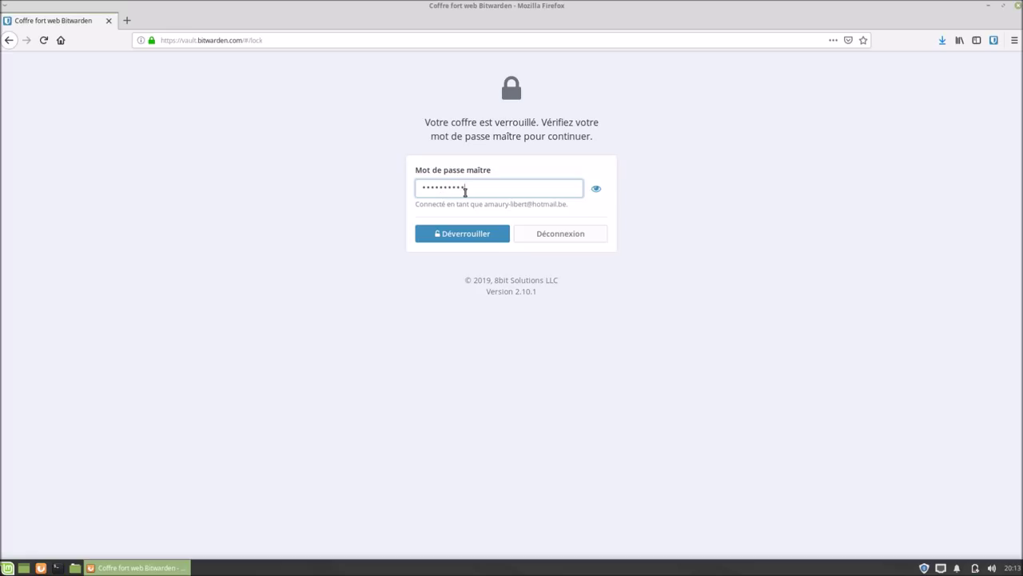
pyautogui.write('•')
pyautogui.press('Return')
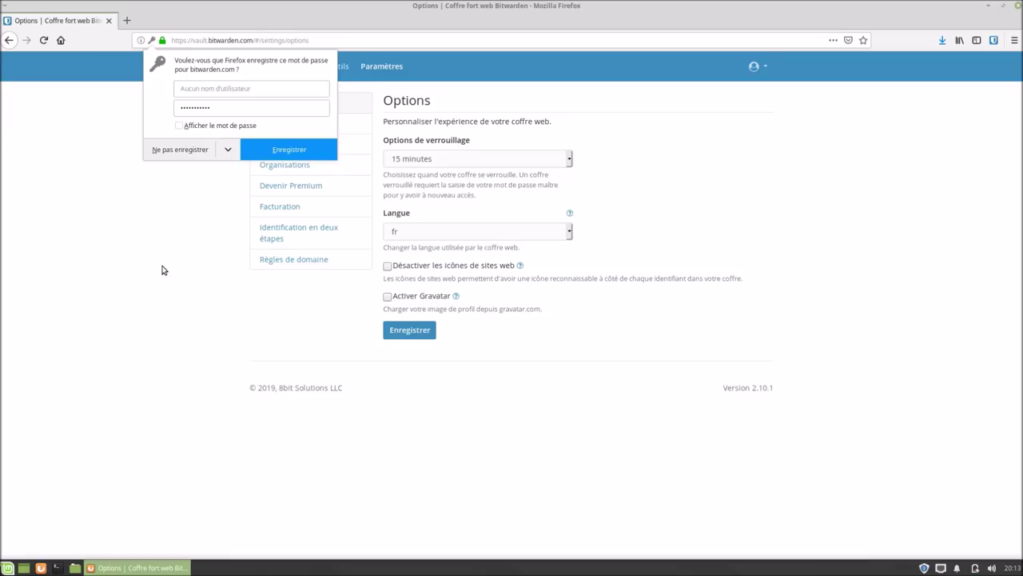
pyautogui.click(162, 269)
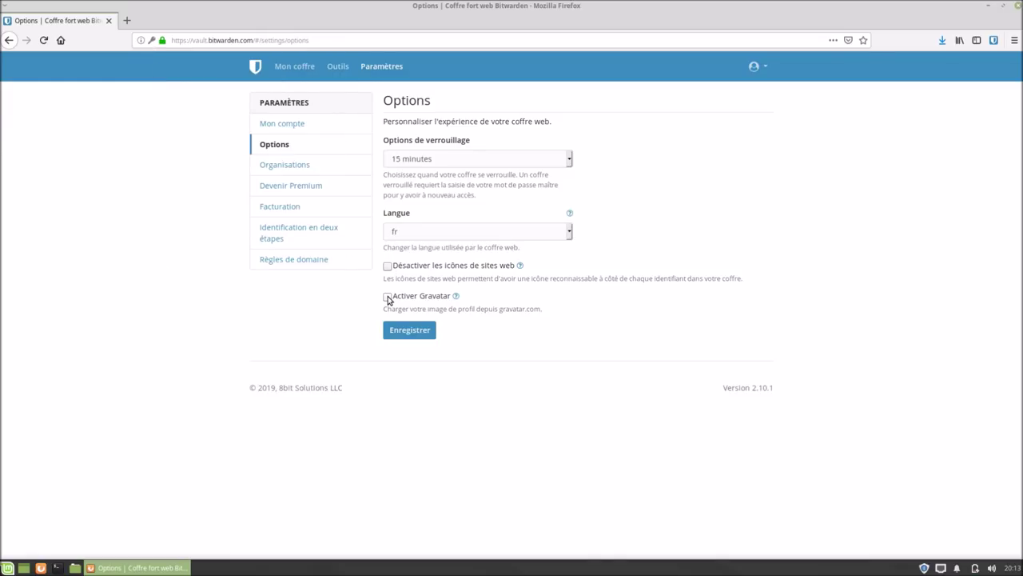
# Step: Enable Gravatar profile images in Options and save
pyautogui.click(287, 125)
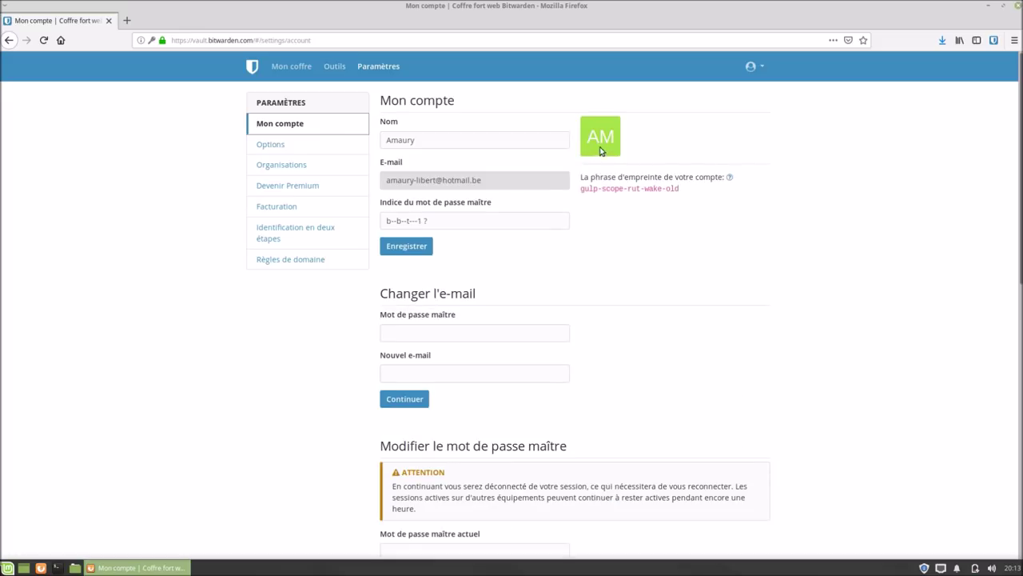
pyautogui.click(270, 147)
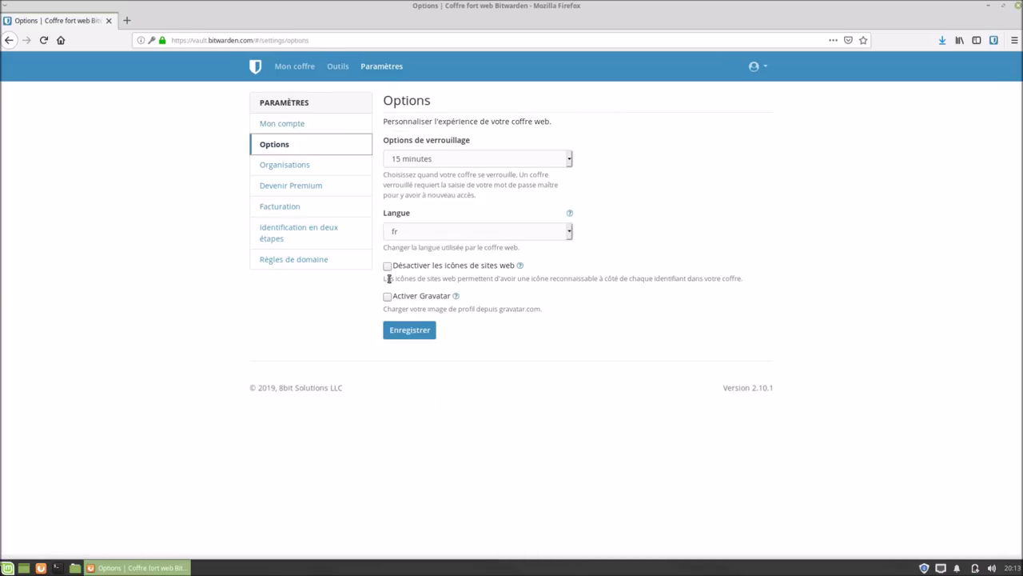
pyautogui.click(388, 296)
pyautogui.click(410, 332)
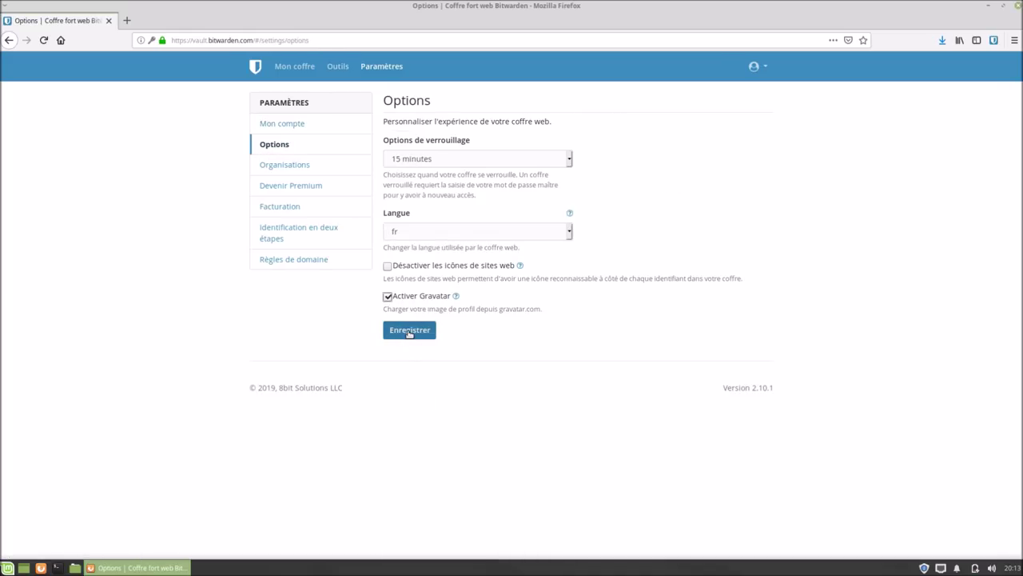
# Step: Browse Mon compte, Options, Organisations and Devenir Premium, ending on the Facturation page
pyautogui.click(295, 129)
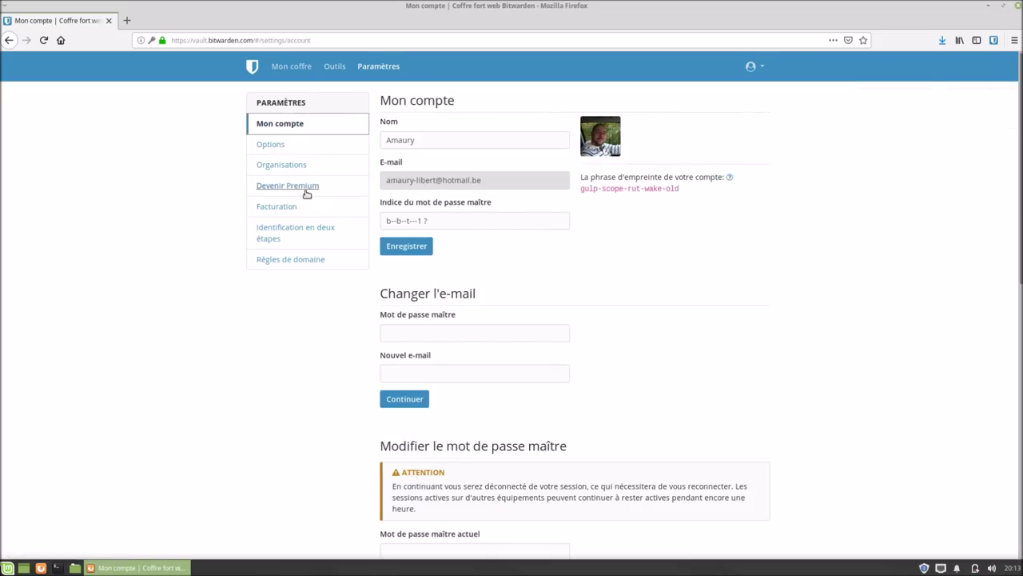
pyautogui.click(270, 145)
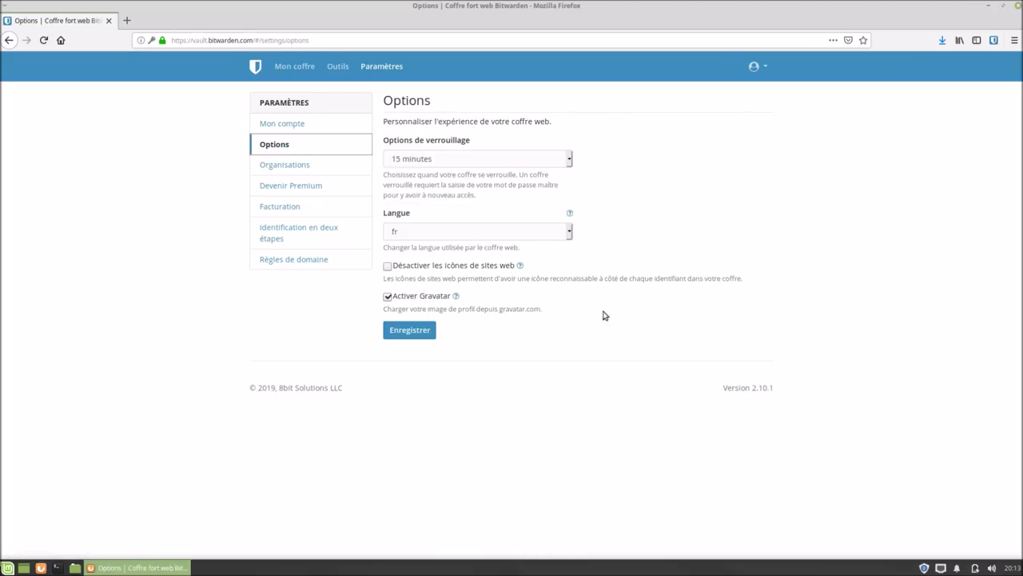
pyautogui.click(296, 168)
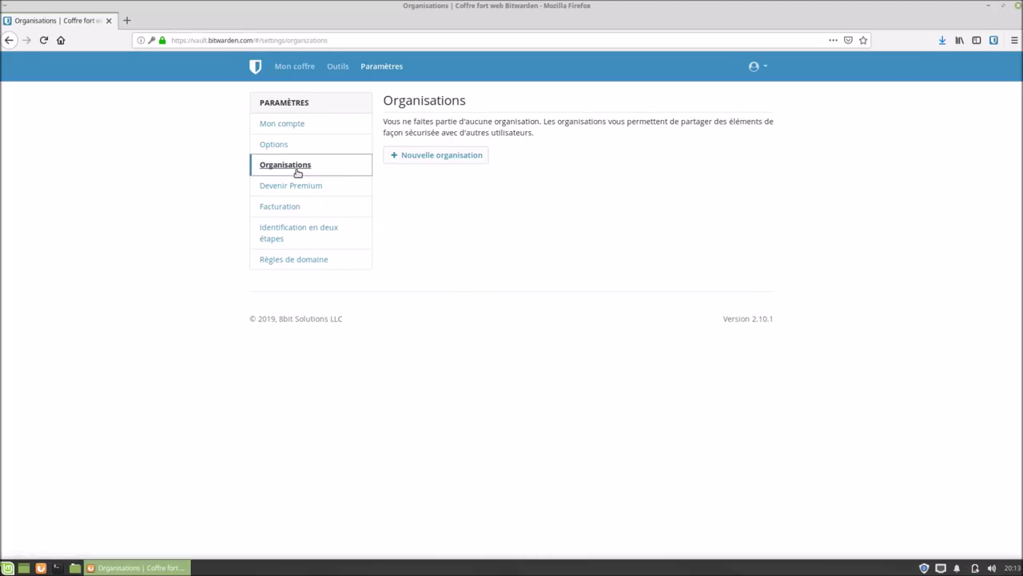
pyautogui.click(297, 189)
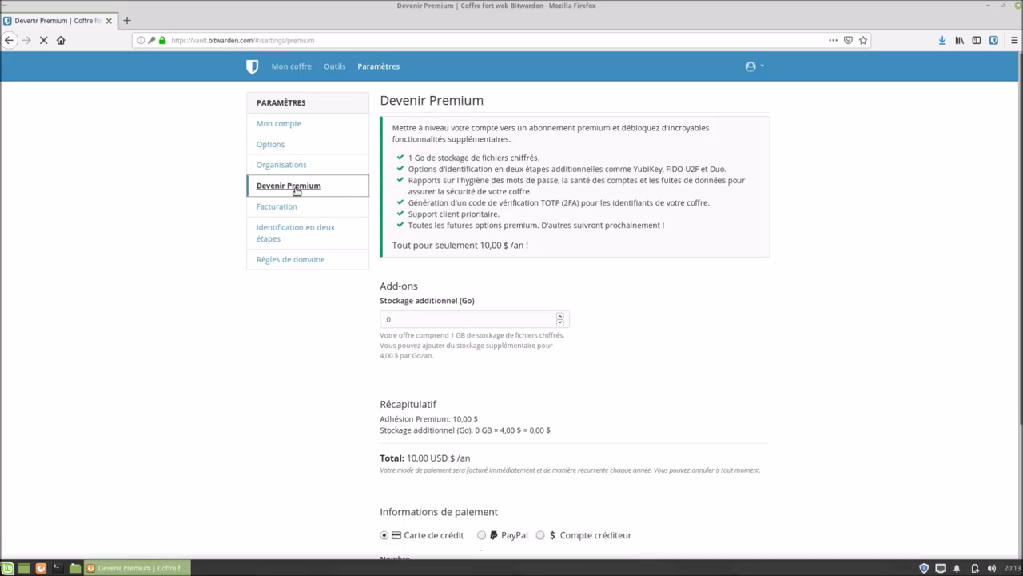
pyautogui.click(286, 207)
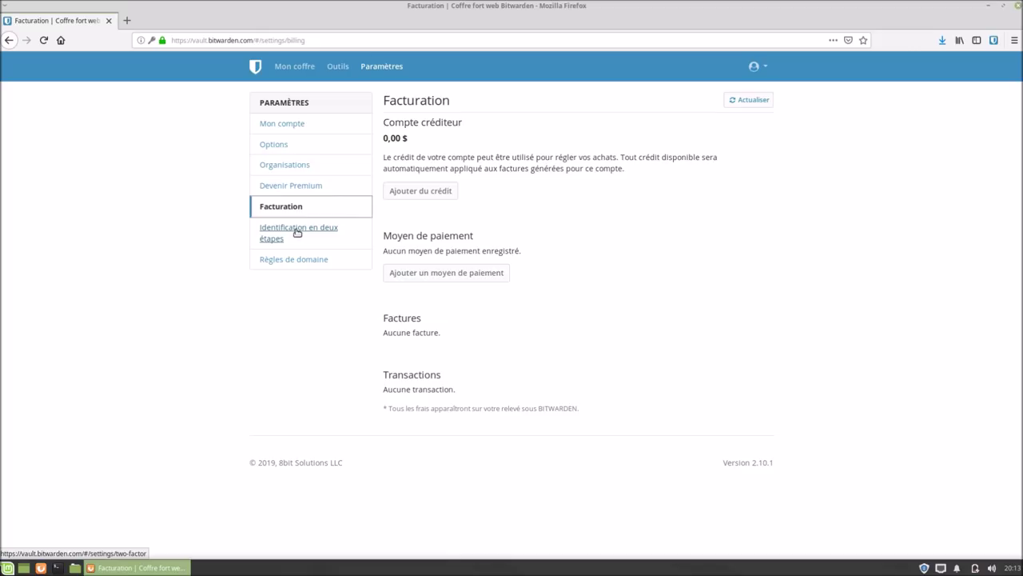
# Step: Start authenticator-app setup under two-step login, confirming with the master password
pyautogui.click(298, 230)
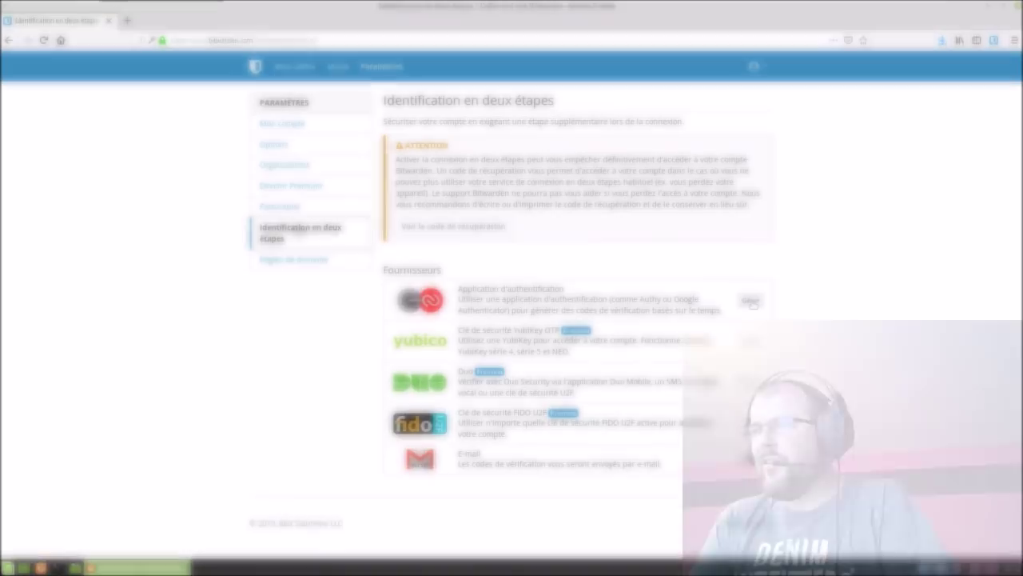
pyautogui.click(747, 300)
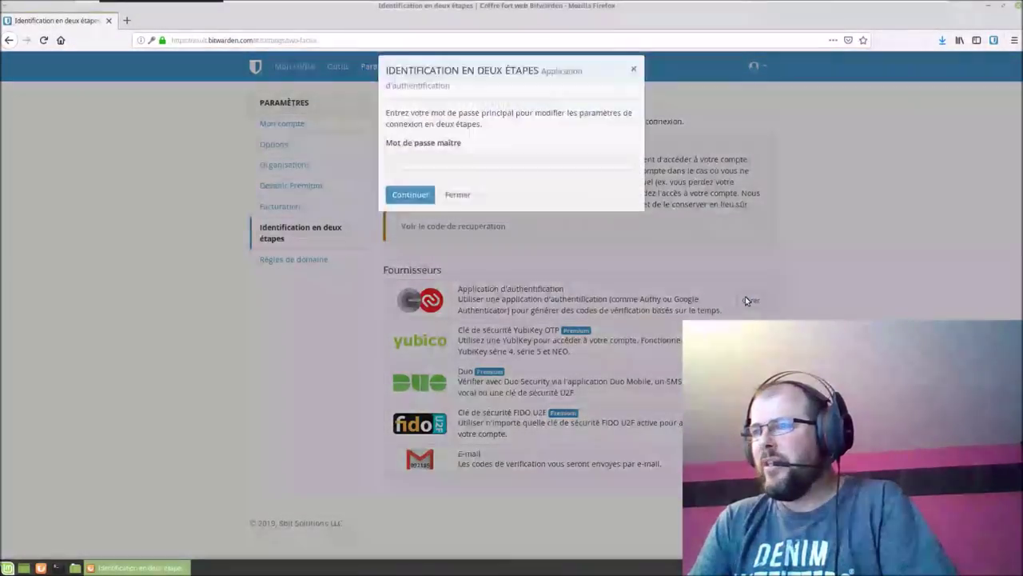
pyautogui.hotkey('ctrl', 'v')
pyautogui.click(411, 205)
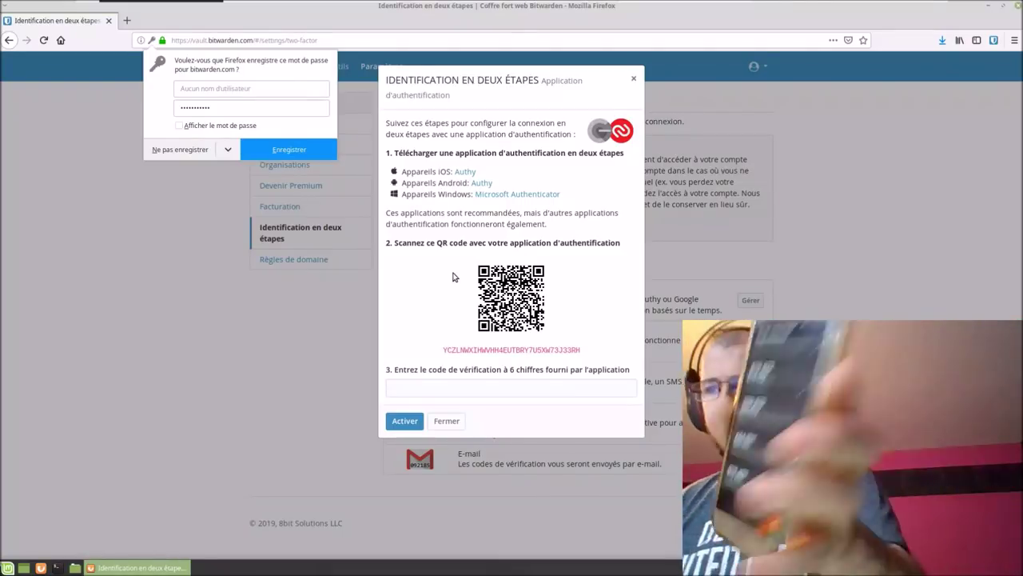
# Step: Enter the app's six-digit verification code, activate the authenticator method, and close the dialog
pyautogui.click(490, 390)
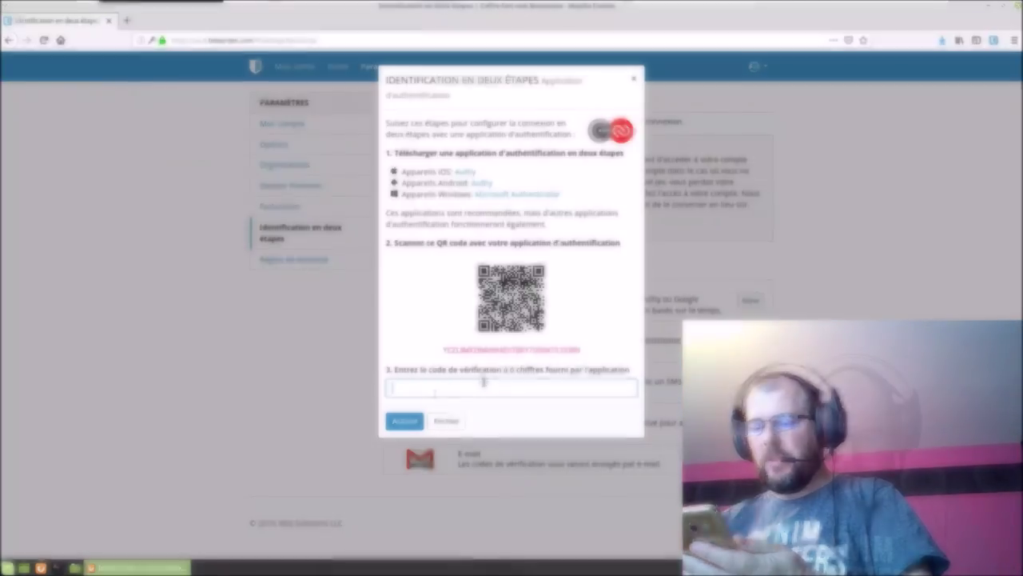
pyautogui.click(413, 421)
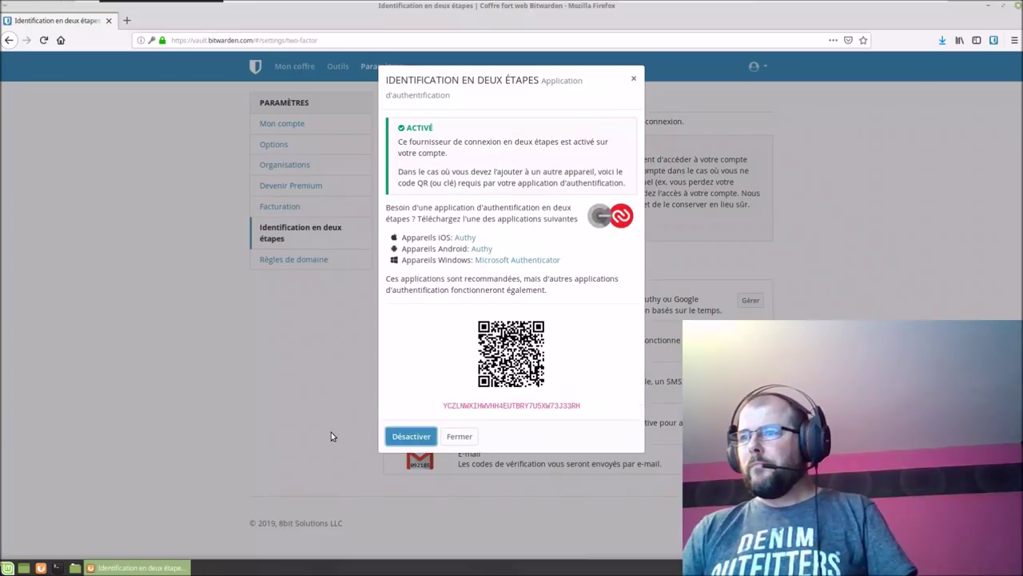
pyautogui.click(464, 435)
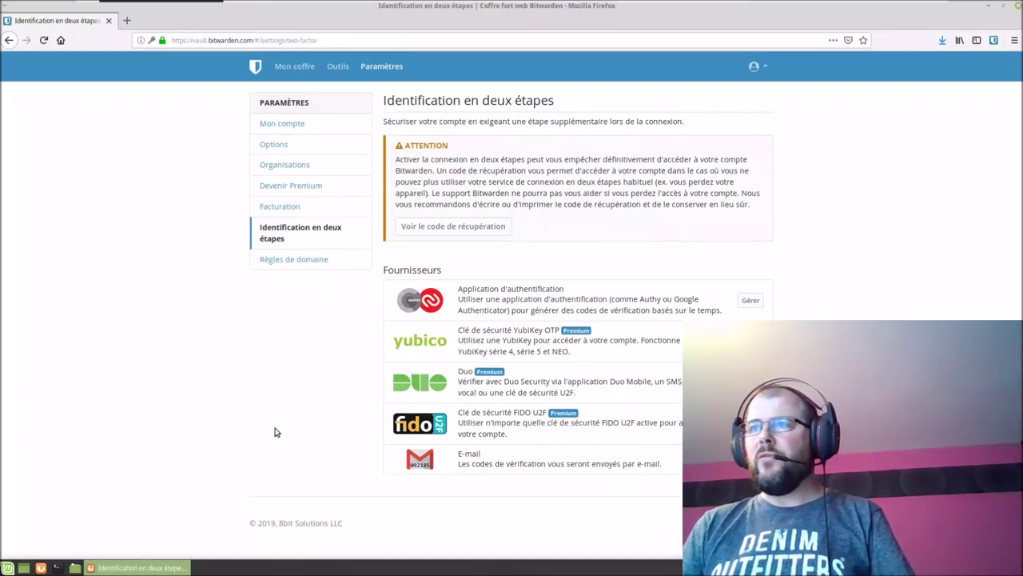
# Step: Log out of the web vault and sign back in with the master password
pyautogui.click(764, 69)
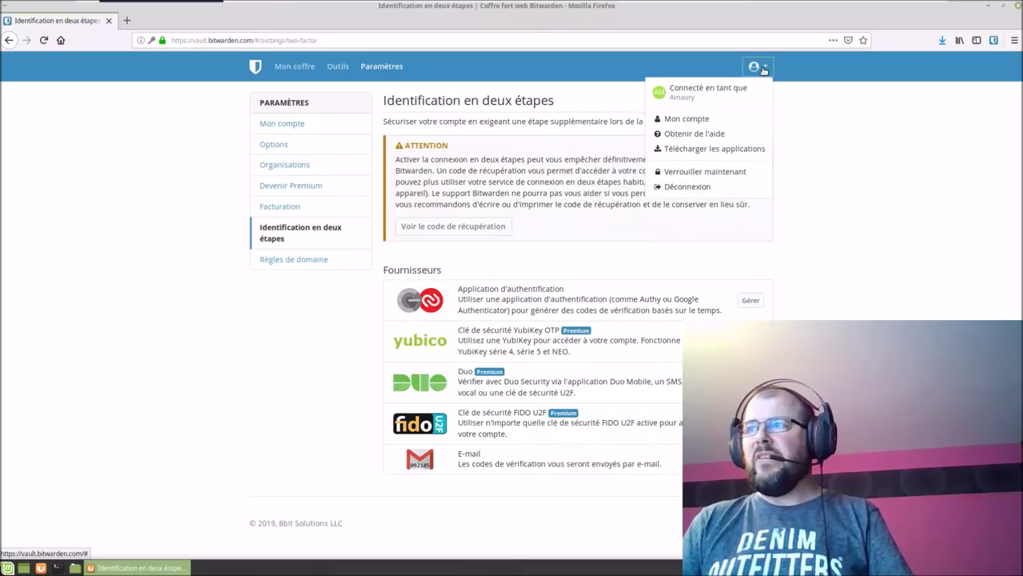
pyautogui.click(716, 186)
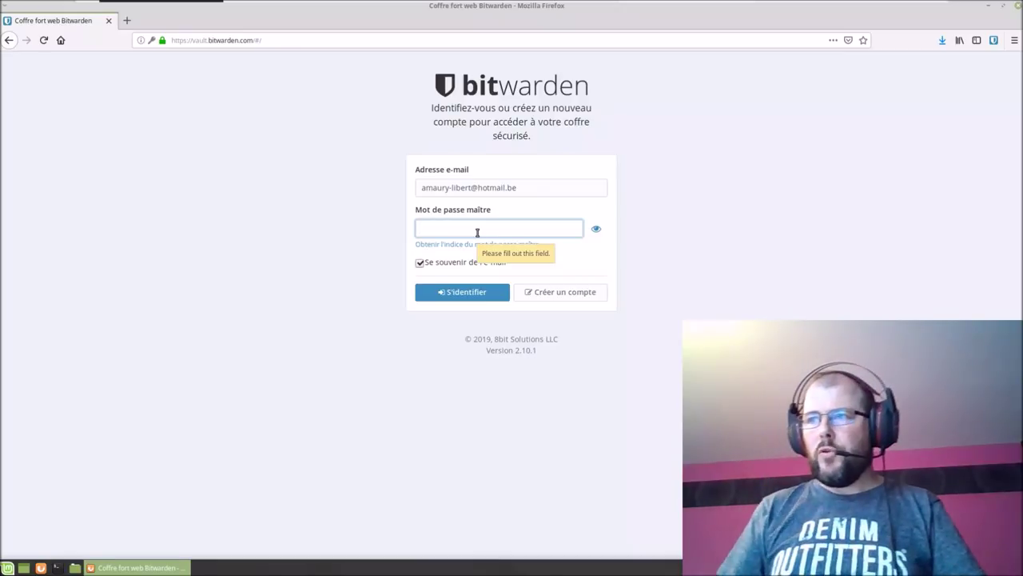
pyautogui.write('•••••')
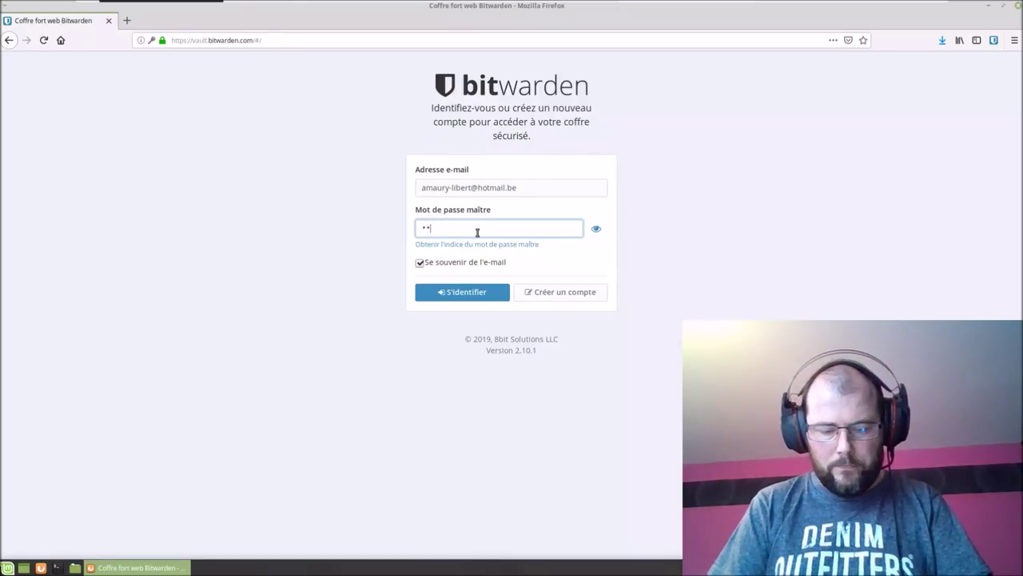
pyautogui.write('••••••')
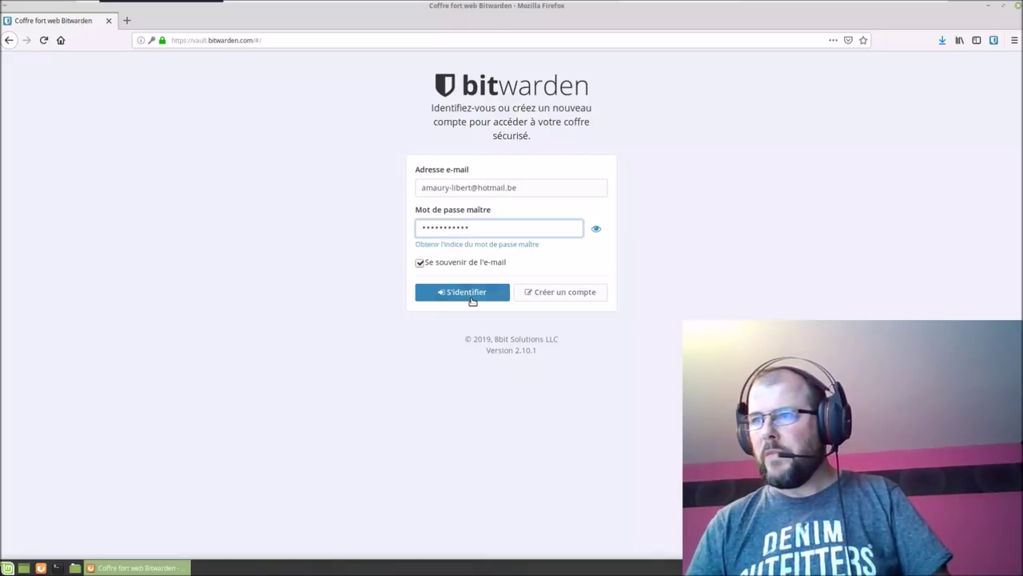
pyautogui.click(470, 297)
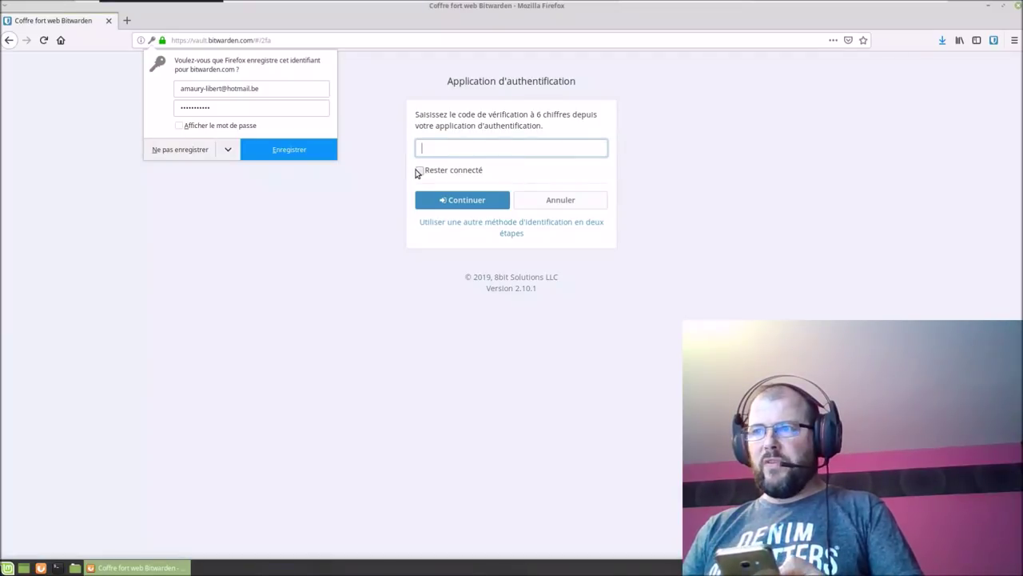
# Step: Pass two-step verification with the authenticator code, choosing to stay signed in
pyautogui.click(420, 171)
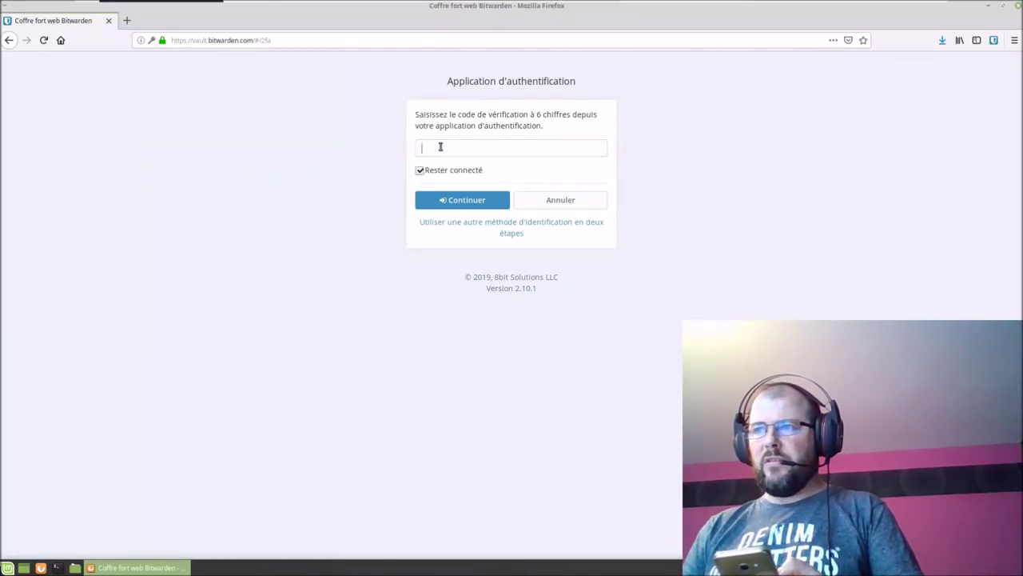
pyautogui.click(440, 146)
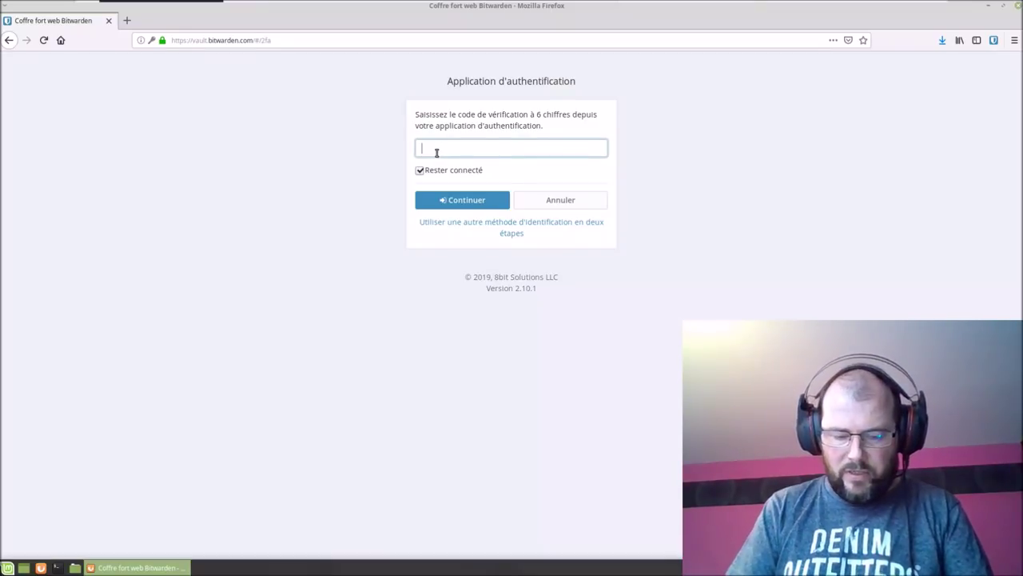
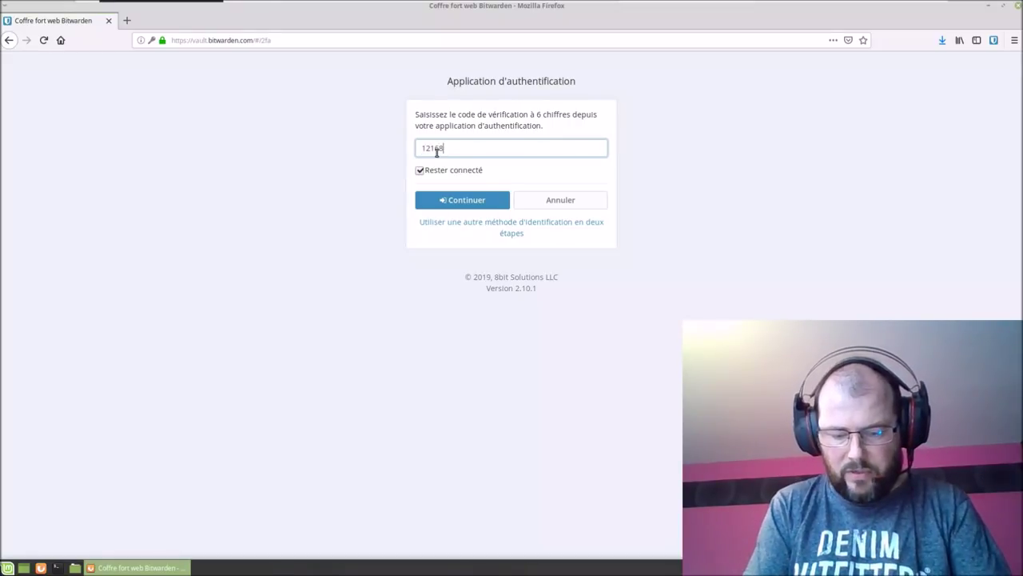
pyautogui.click(426, 199)
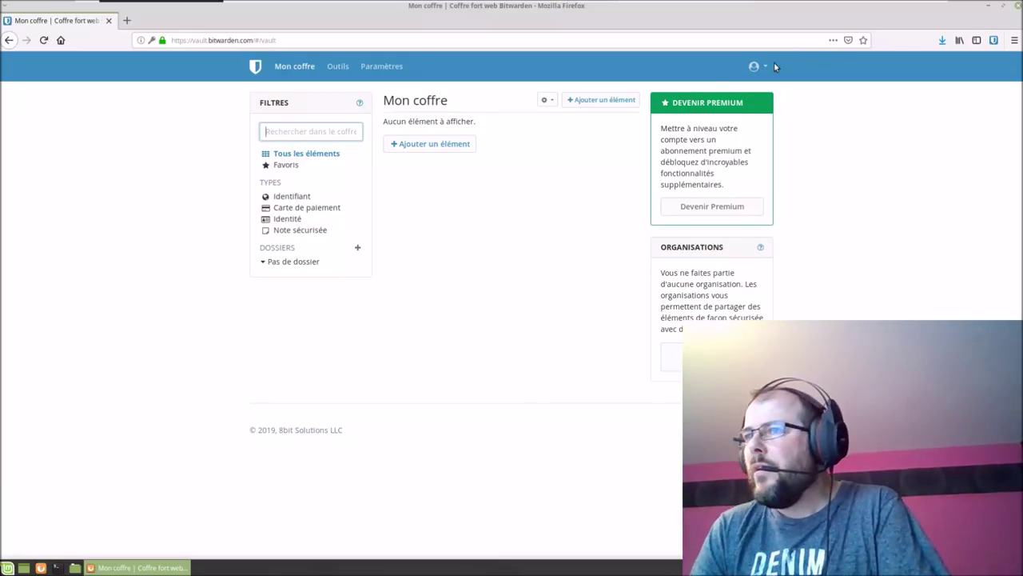
# Step: Go through Outils and Paramètres to the Règles de domaine settings page
pyautogui.click(339, 65)
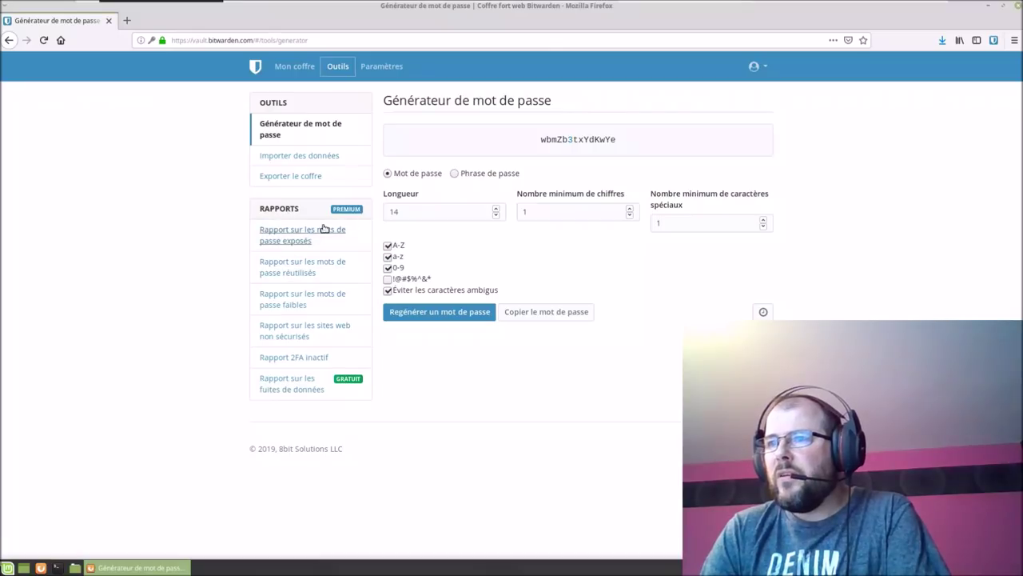
pyautogui.click(375, 68)
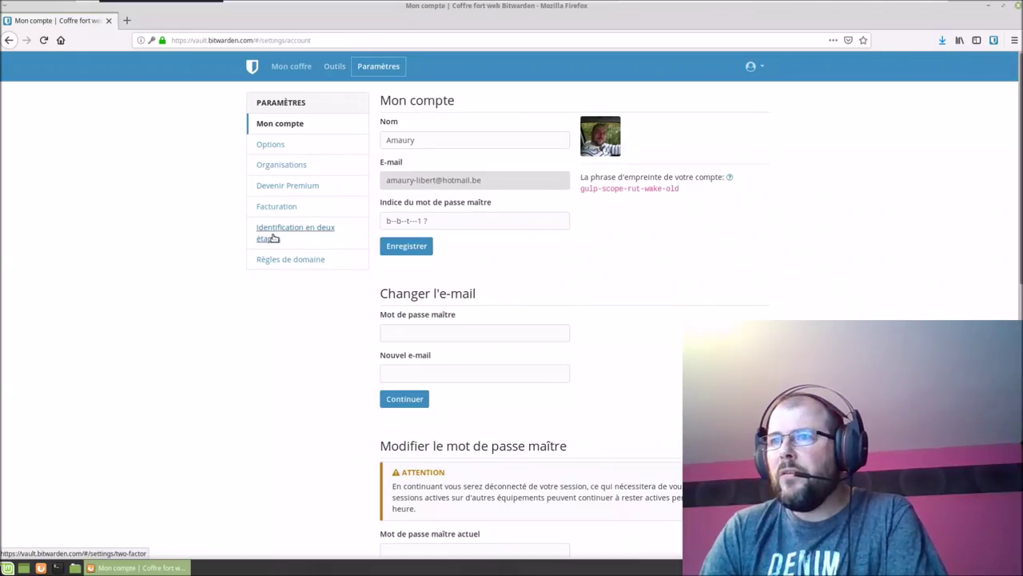
pyautogui.click(281, 264)
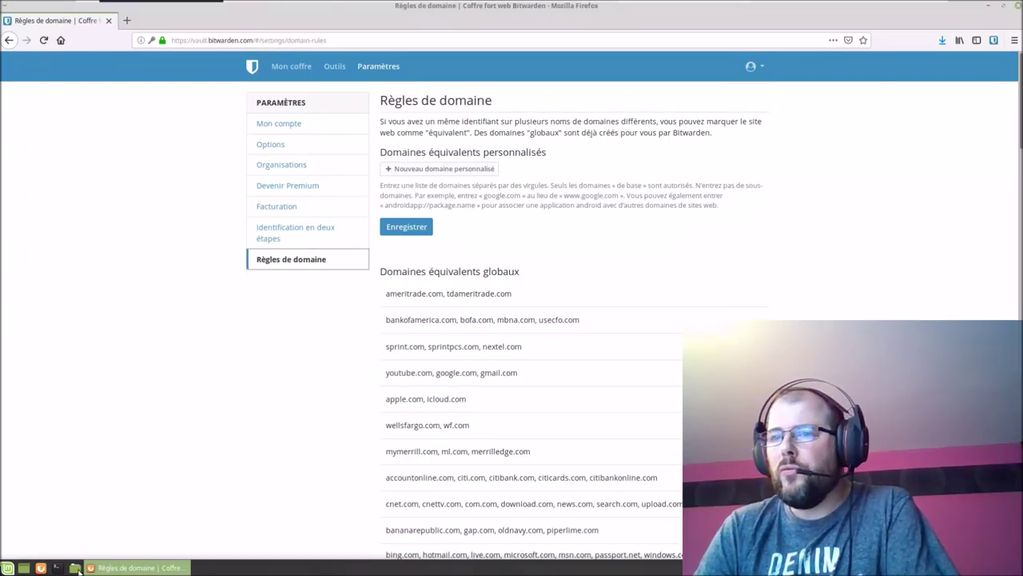
# Step: Launch the Bitwarden desktop app by searching 'bit' in the Mint menu
pyautogui.click(4, 567)
pyautogui.write('bit')
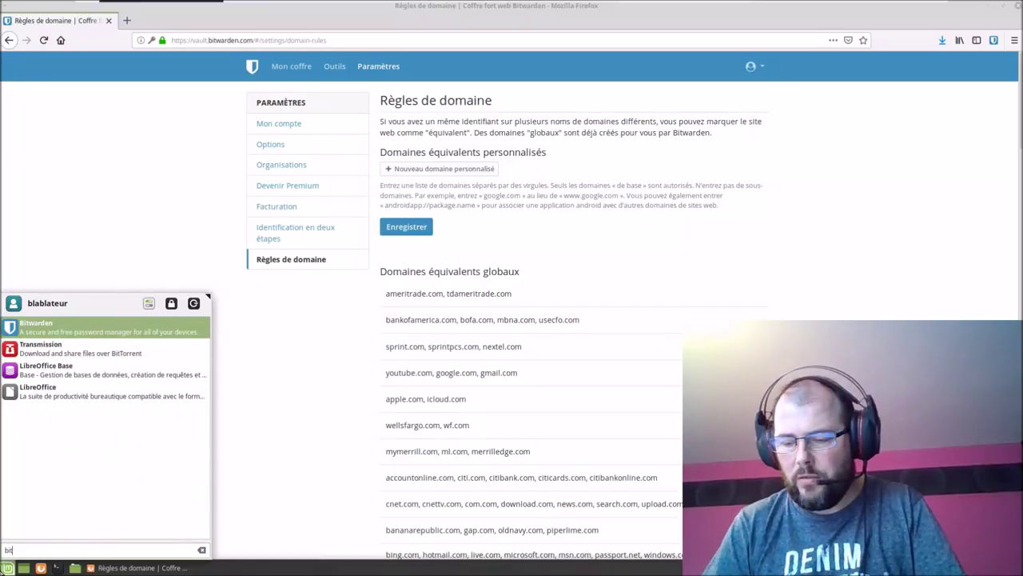
pyautogui.press('Return')
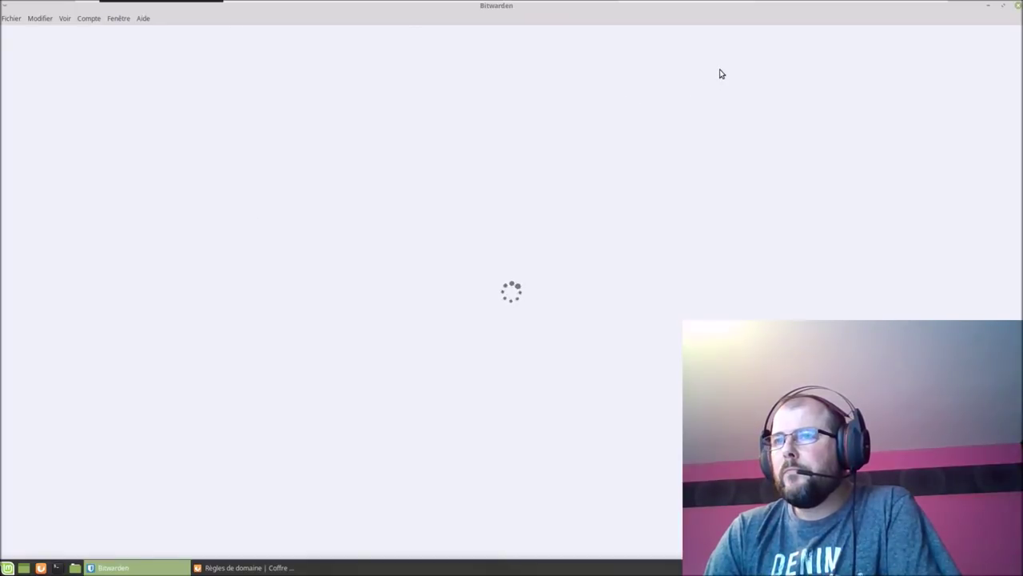
# Step: Load the browser's start page, then unlock the Bitwarden desktop vault with its PIN
pyautogui.click(240, 567)
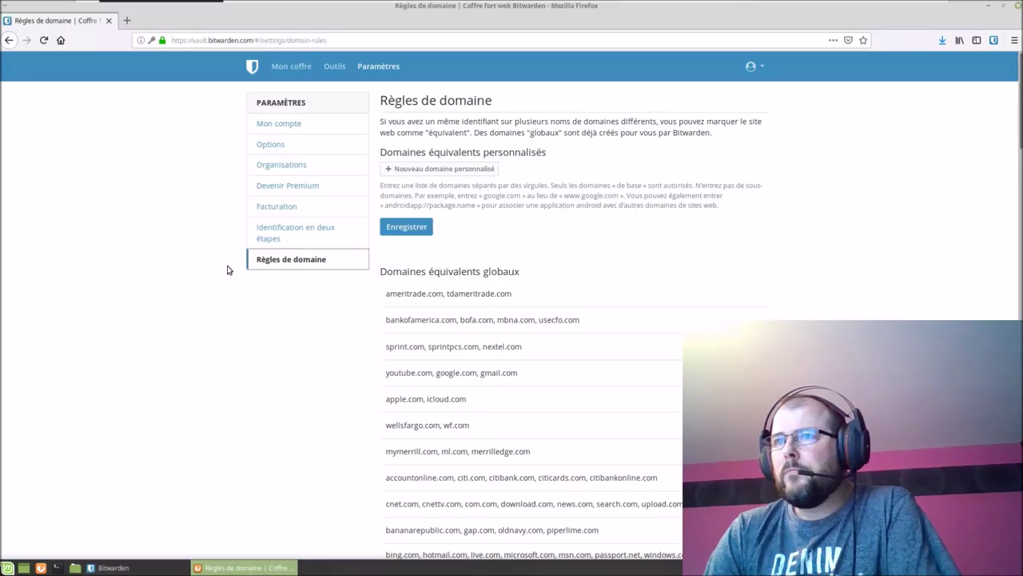
pyautogui.click(60, 42)
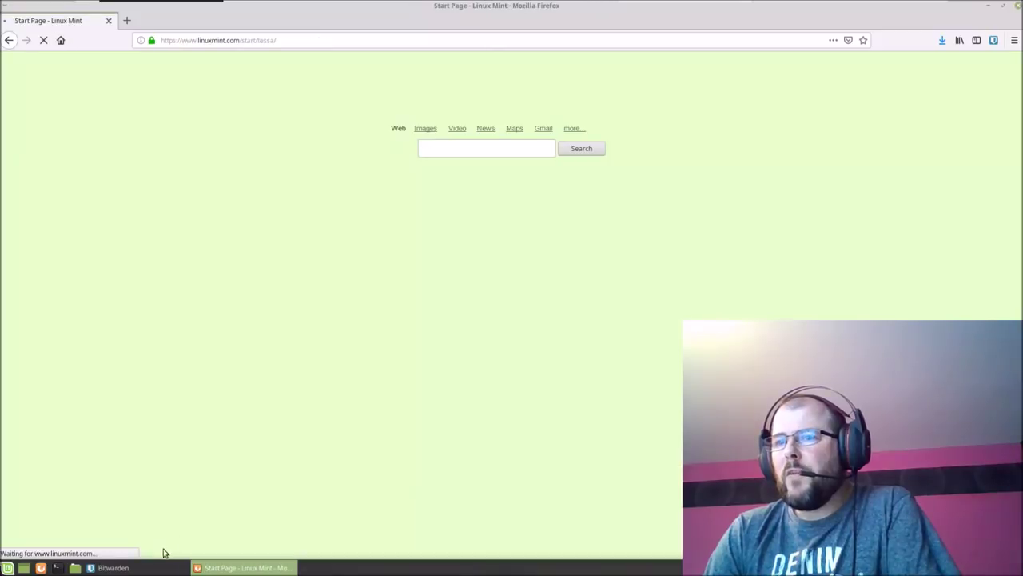
pyautogui.click(112, 568)
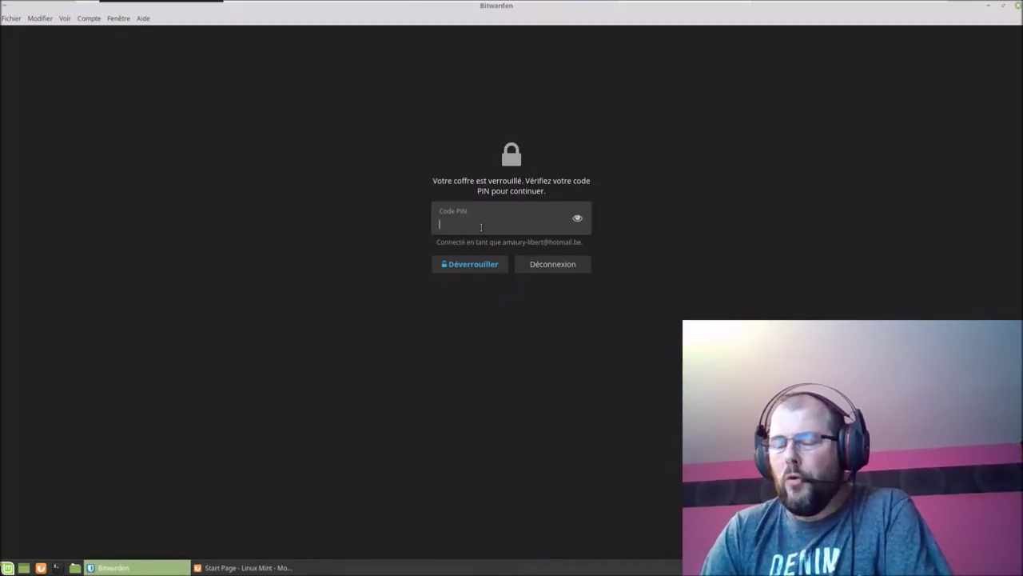
pyautogui.write('****')
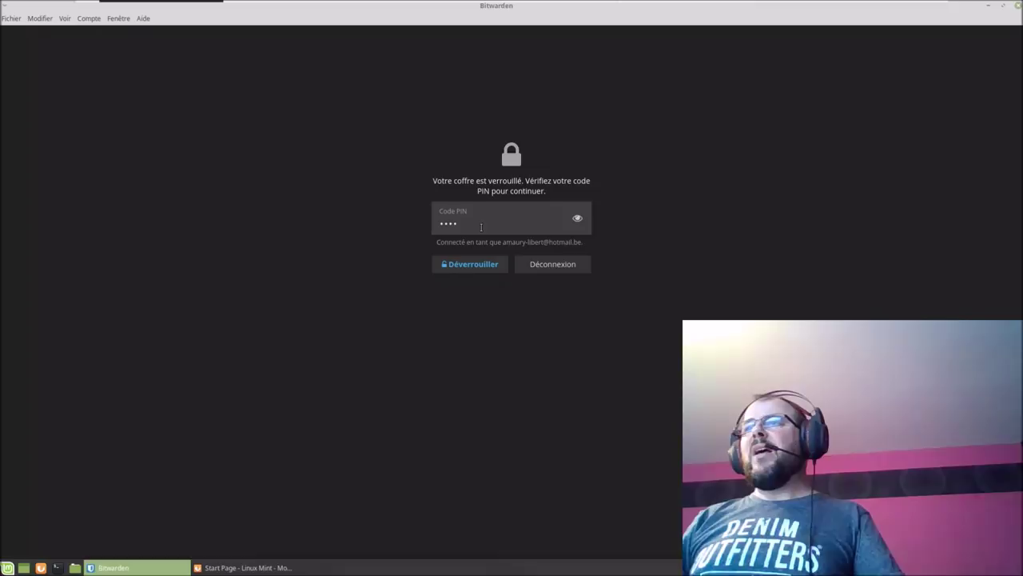
pyautogui.click(460, 266)
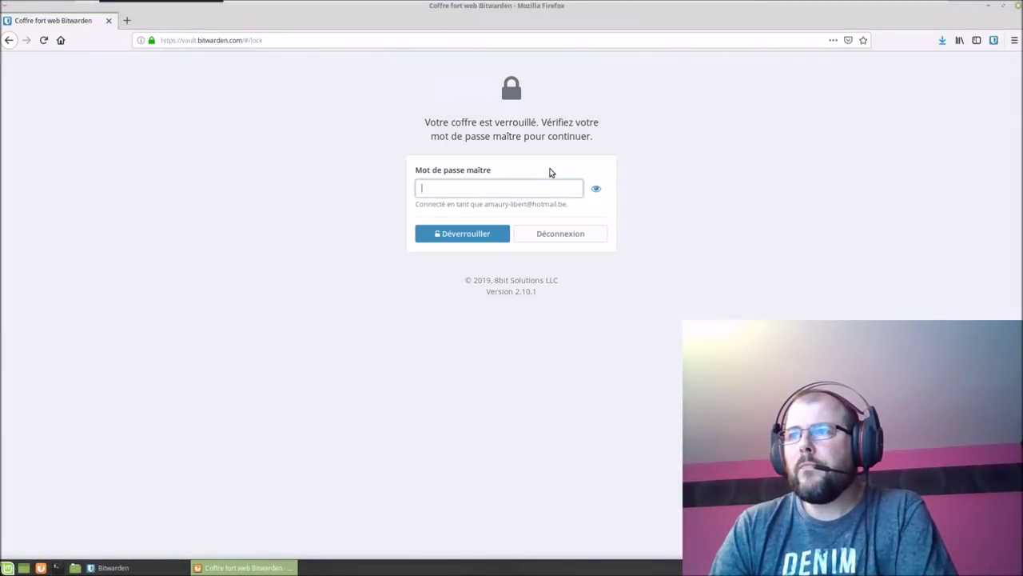
# Step: Unlock the web vault with the master password, decline Firefox's save prompt, and open Importer des données
pyautogui.press('Return')
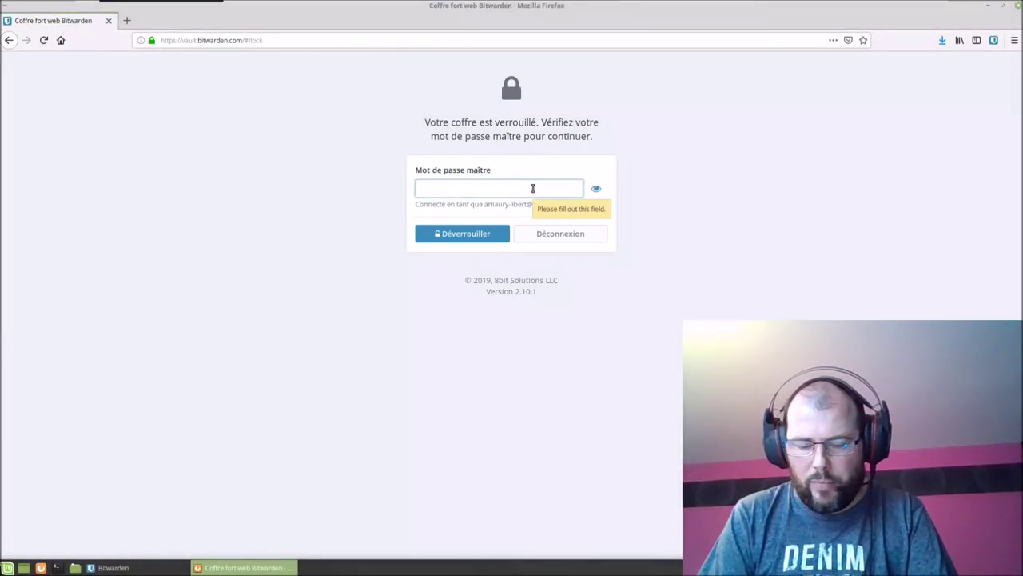
pyautogui.write('•••••')
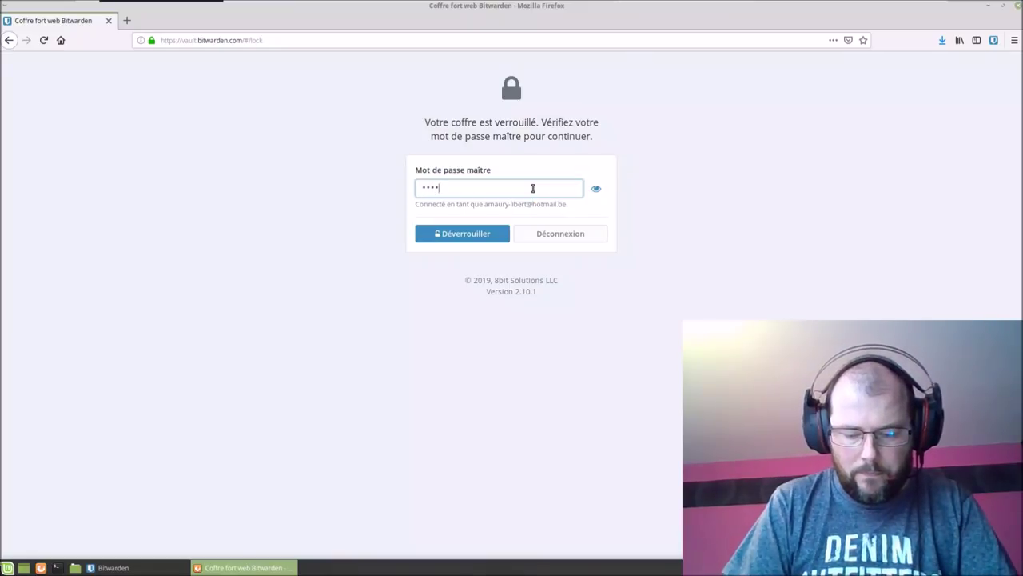
pyautogui.write('••••••')
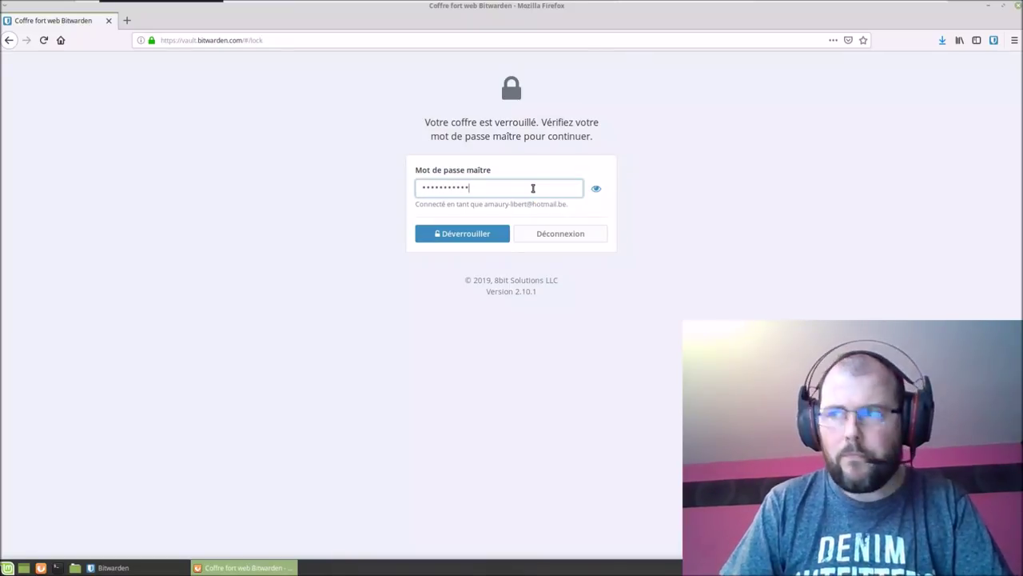
pyautogui.click(483, 231)
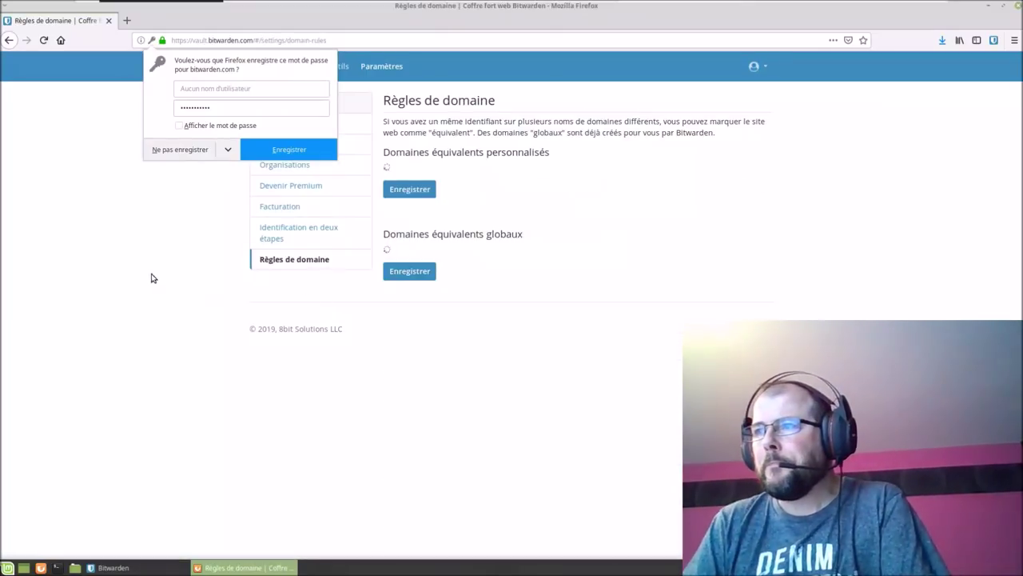
pyautogui.click(144, 263)
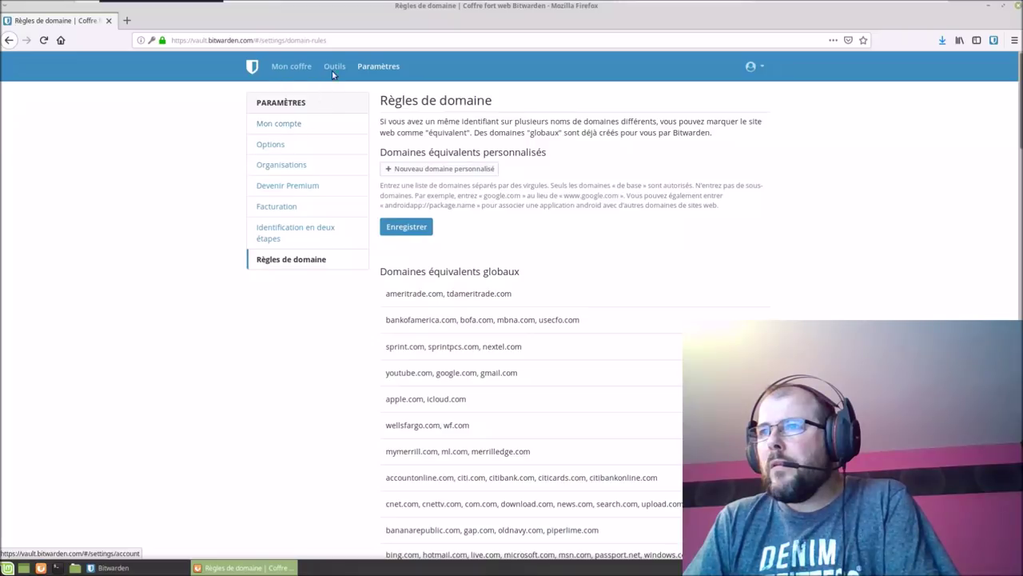
pyautogui.click(334, 69)
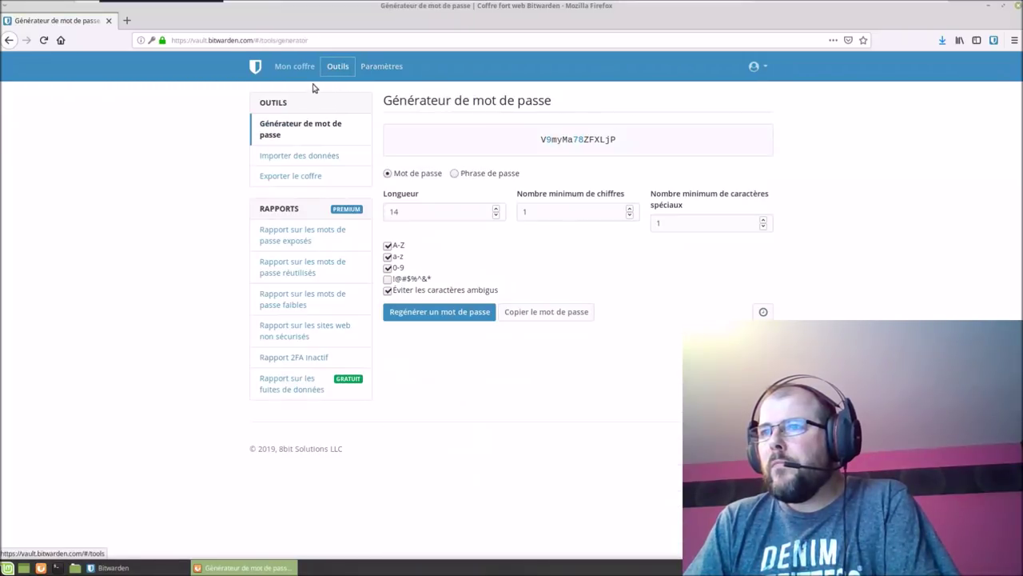
pyautogui.click(270, 154)
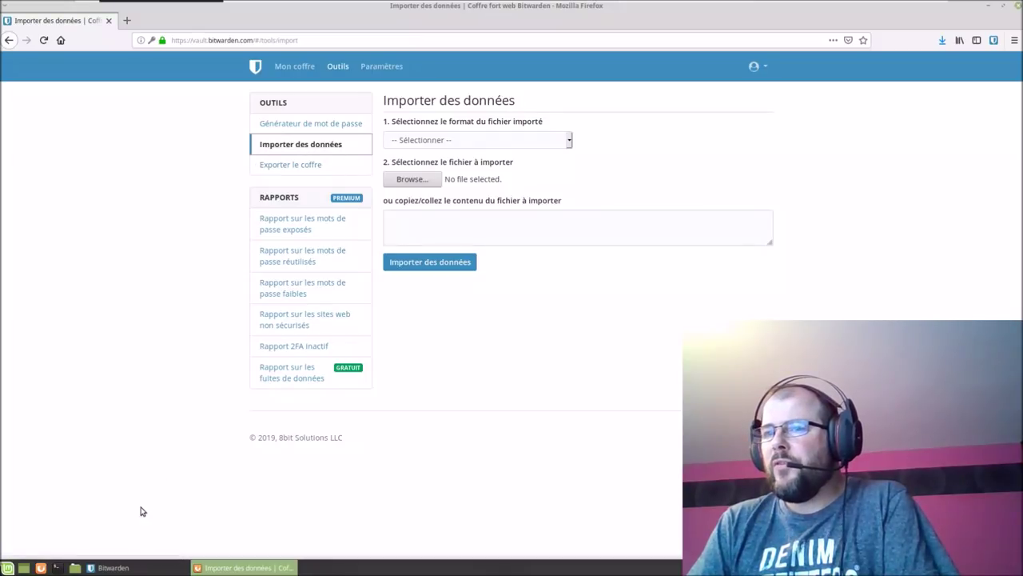
# Step: Leave the VM's full-screen mode and bring the host's Chromium window to the front
pyautogui.moveTo(886, 9)
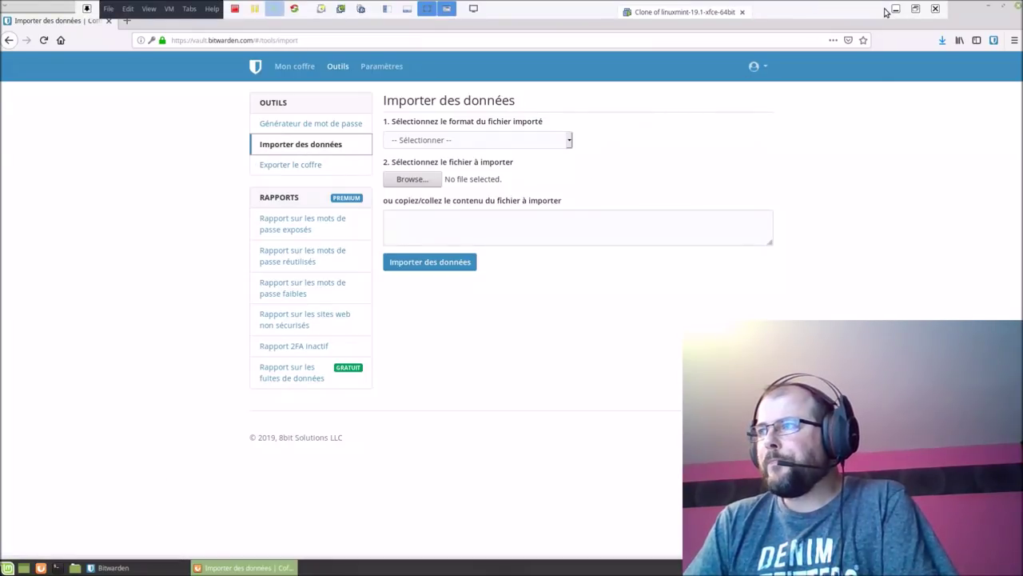
pyautogui.click(916, 9)
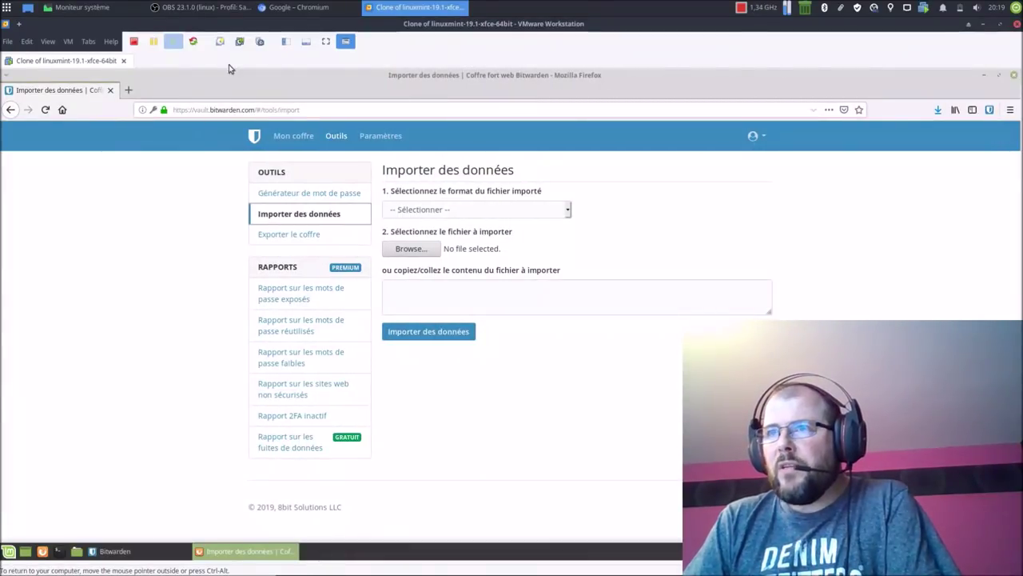
pyautogui.click(278, 12)
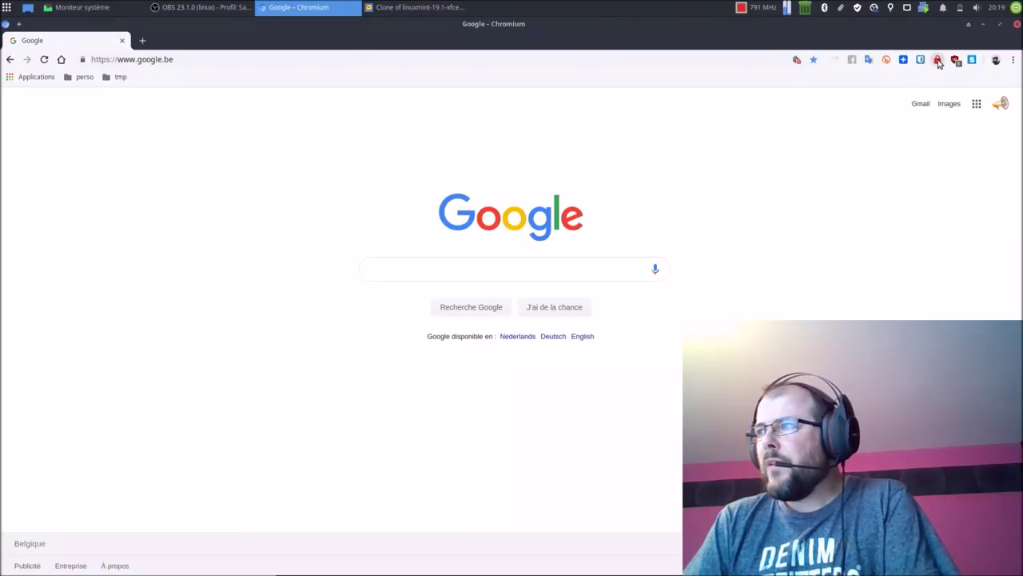
# Step: Choose Plus d'options > Paramètres avancés > Exporter > Fichier CSV LastPass from the LastPass extension
pyautogui.click(938, 60)
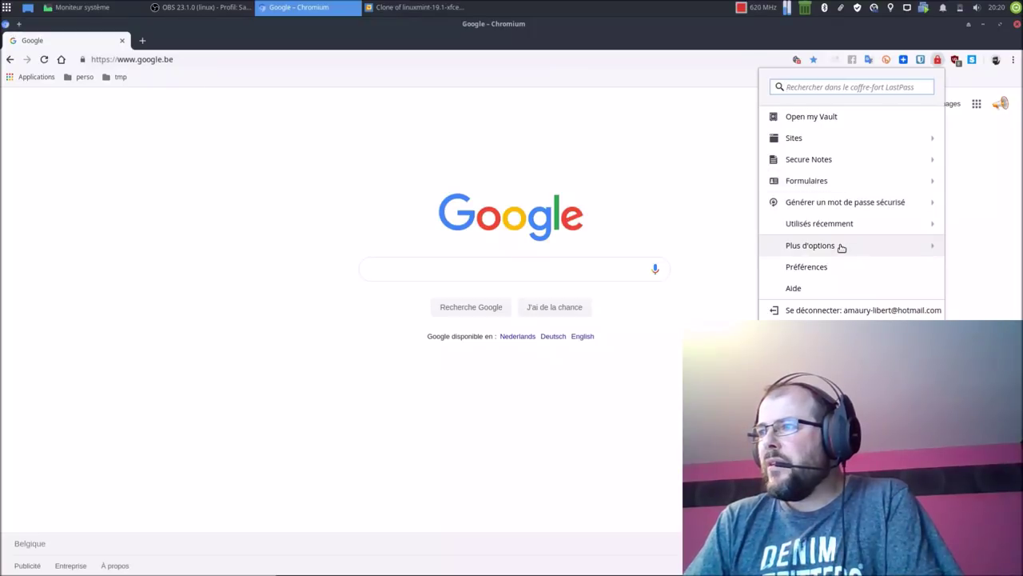
pyautogui.click(842, 248)
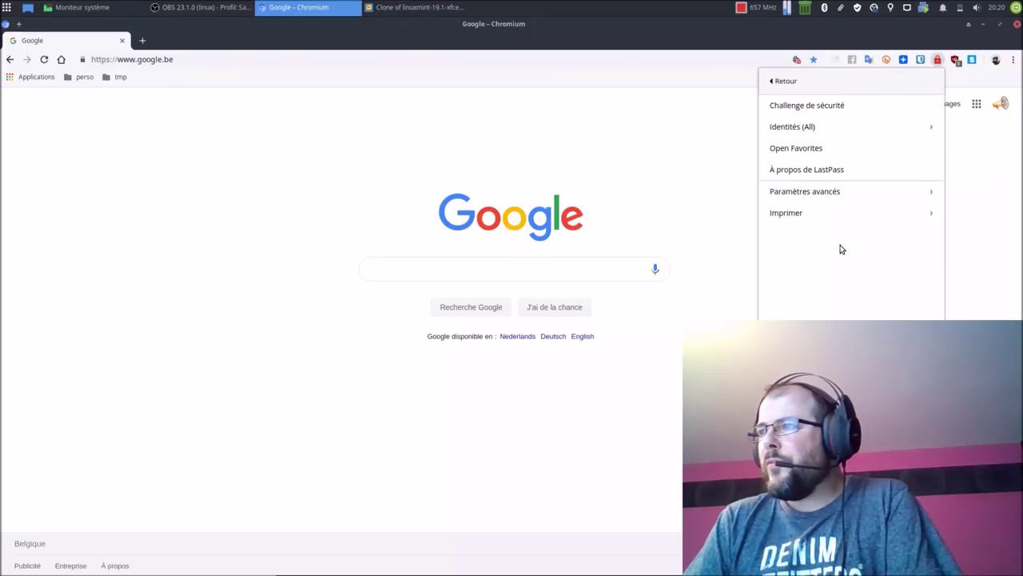
pyautogui.click(815, 192)
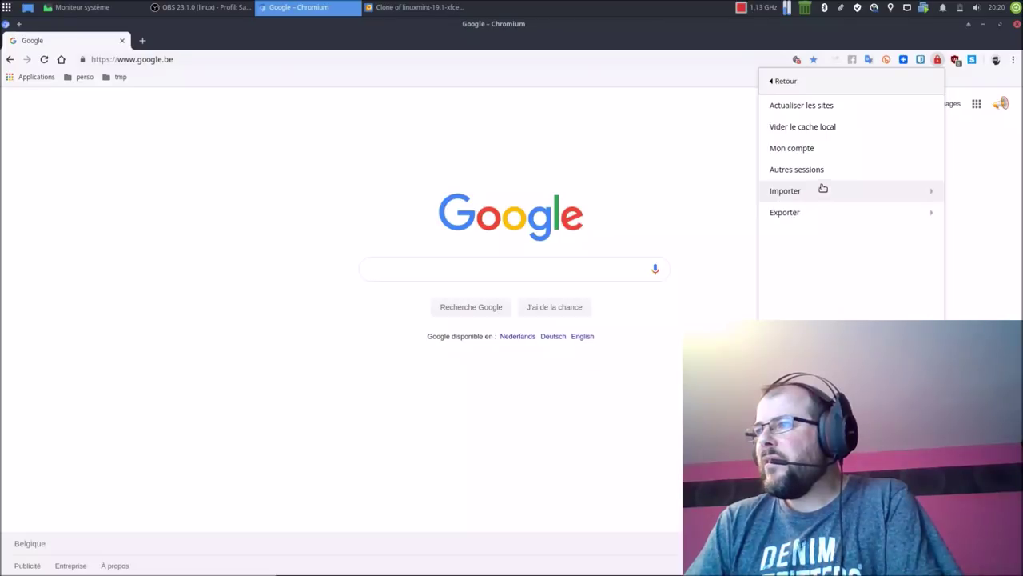
pyautogui.click(818, 214)
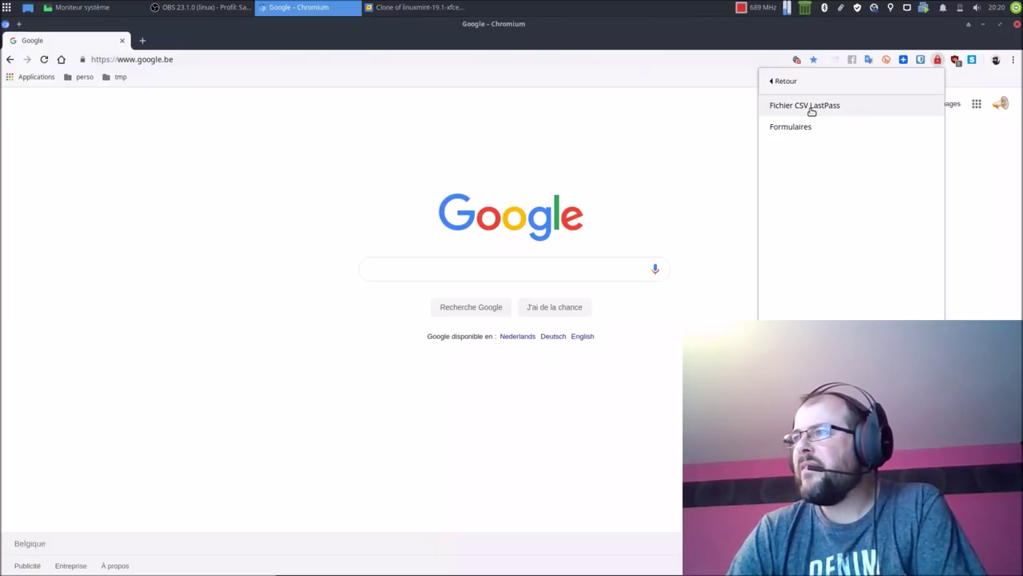
pyautogui.click(807, 105)
pyautogui.click(472, 344)
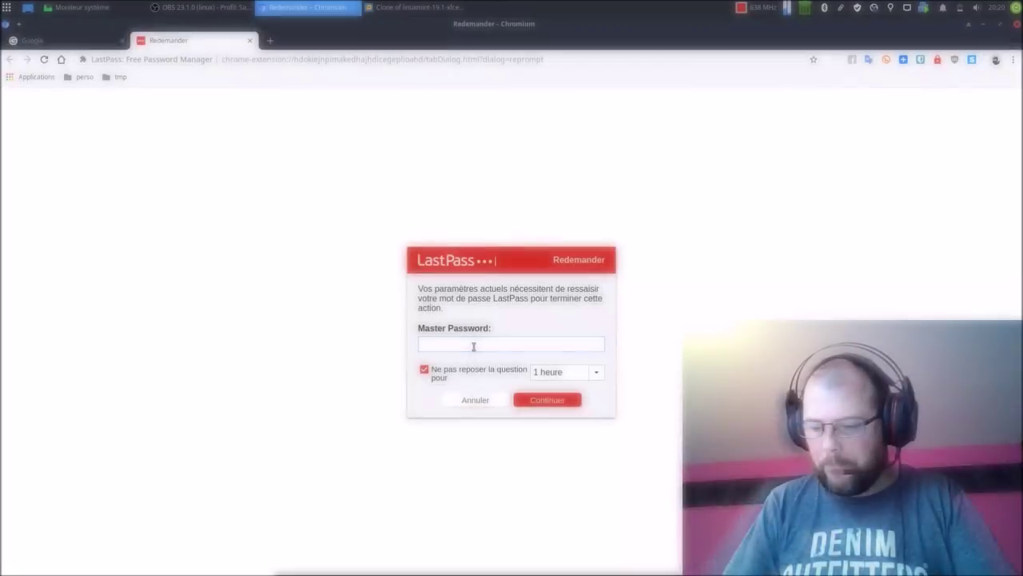
# Step: Confirm the LastPass master password, copy the entire exported CSV text, and return to the VM
pyautogui.write('•')
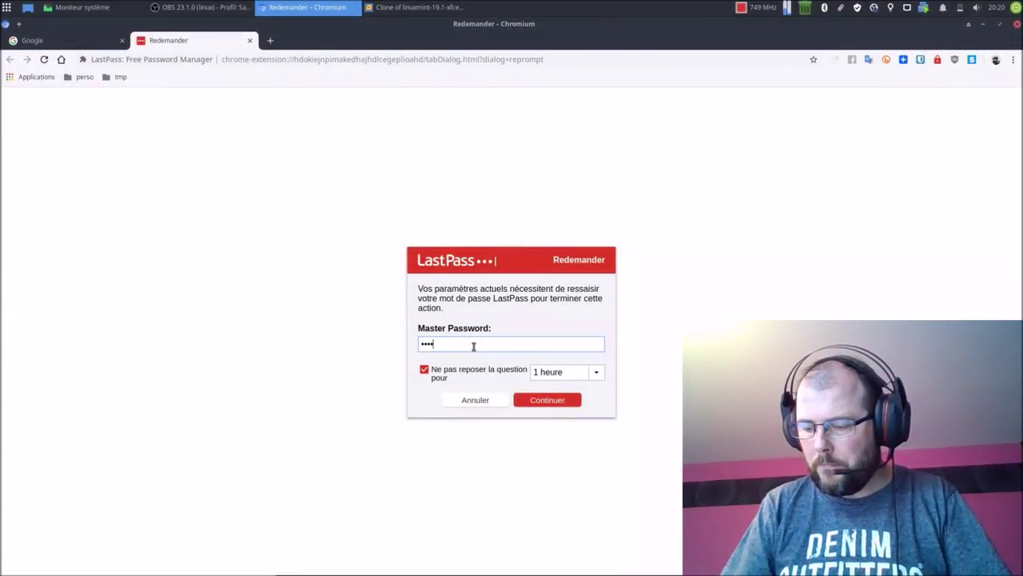
pyautogui.write('•••••••••••••••••••••••')
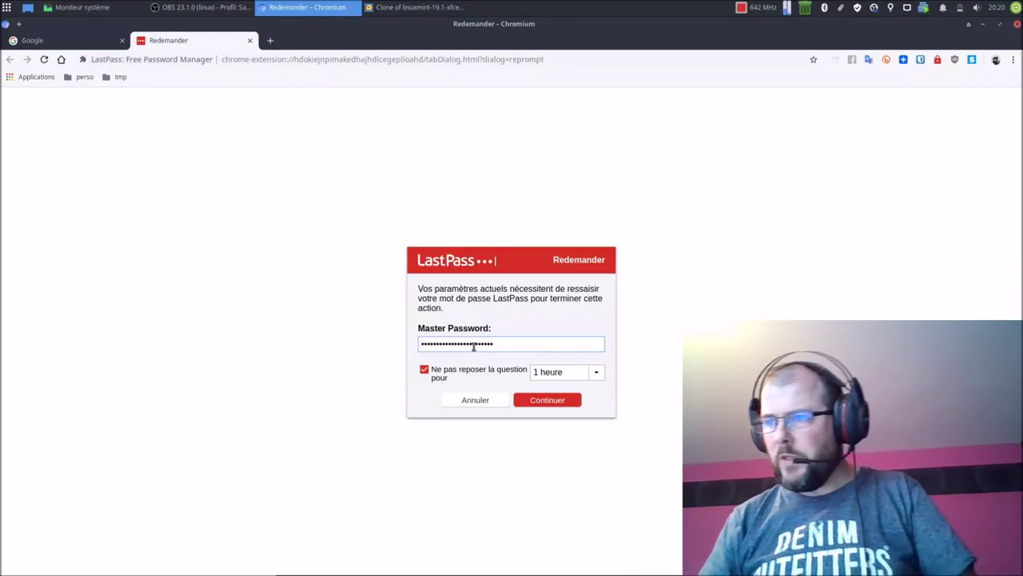
pyautogui.click(529, 402)
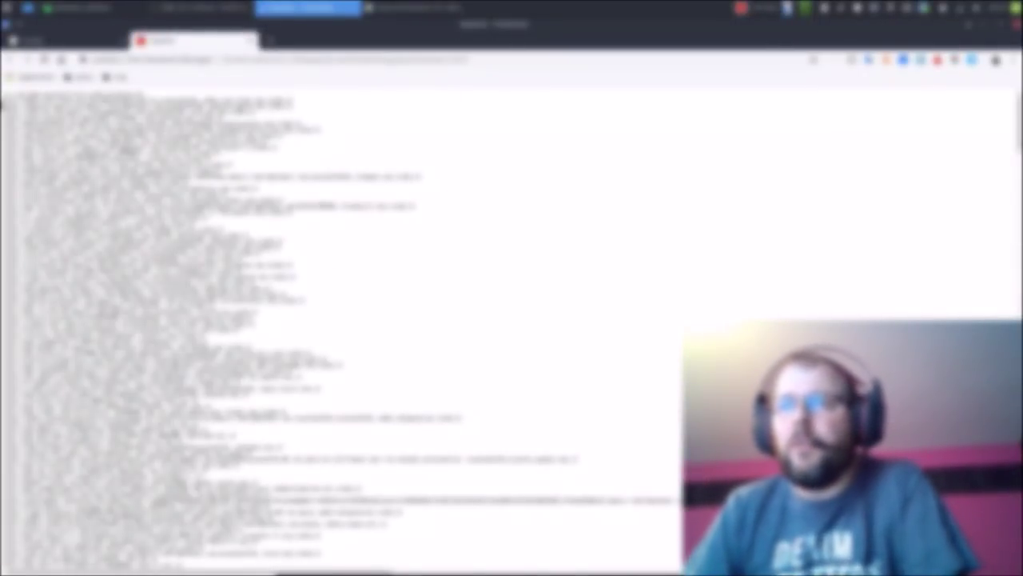
pyautogui.moveTo(10, 95); pyautogui.dragTo(288, 416)
pyautogui.moveTo(304, 454); pyautogui.dragTo(389, 566)
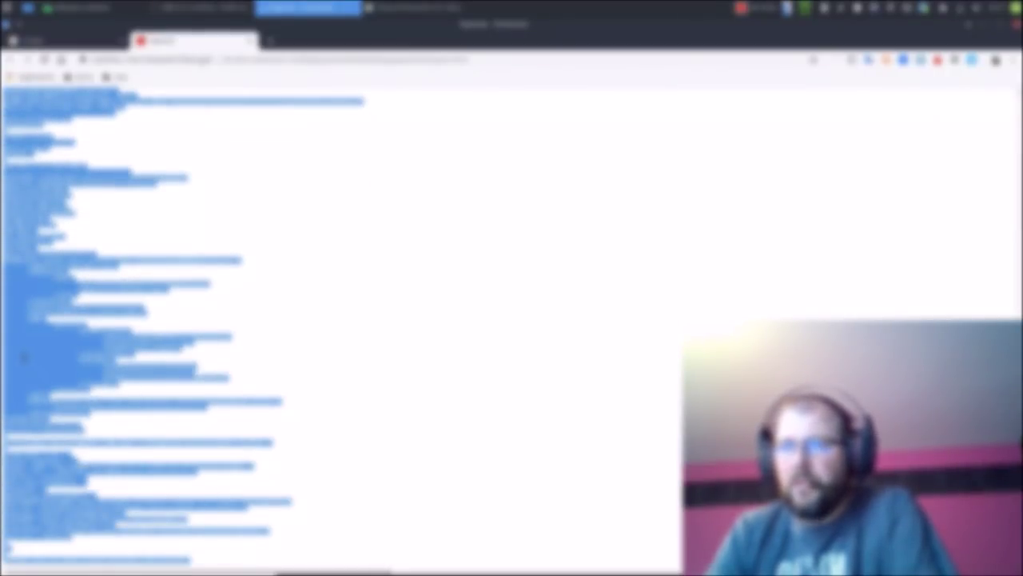
pyautogui.rightClick(24, 357)
pyautogui.click(40, 363)
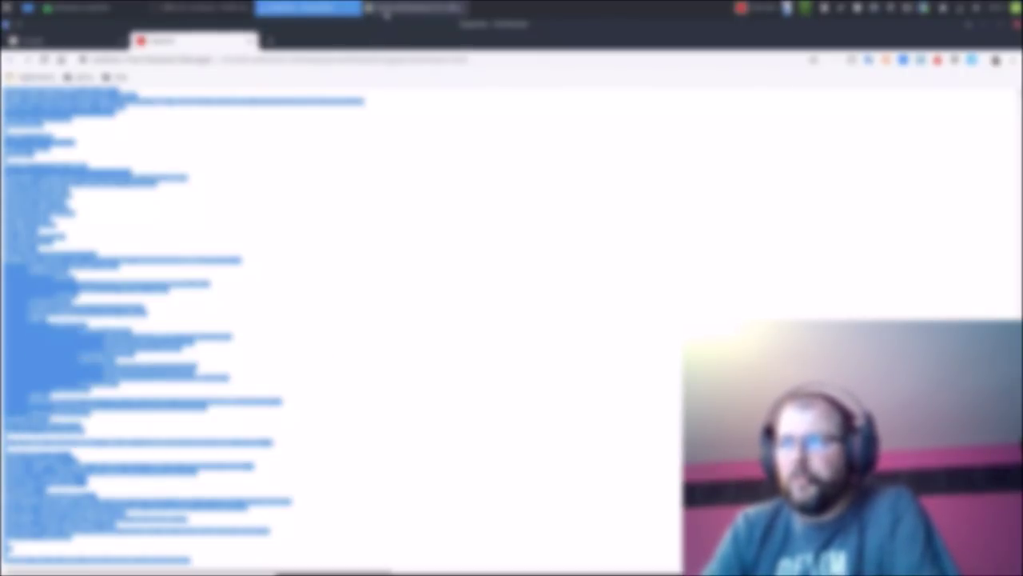
pyautogui.click(386, 9)
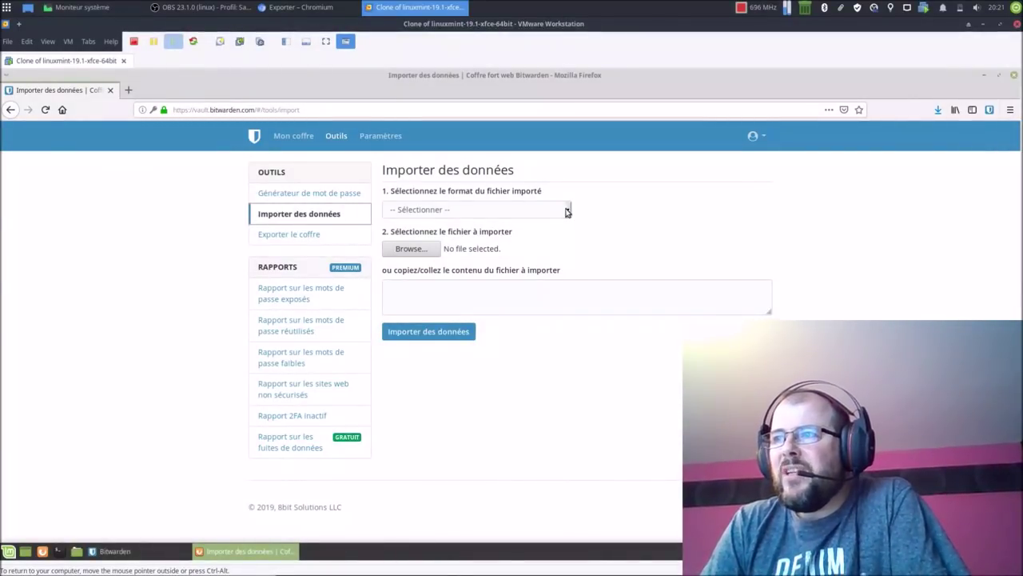
# Step: Set the import format to LastPass (csv), paste the copied CSV text, and import it
pyautogui.click(567, 211)
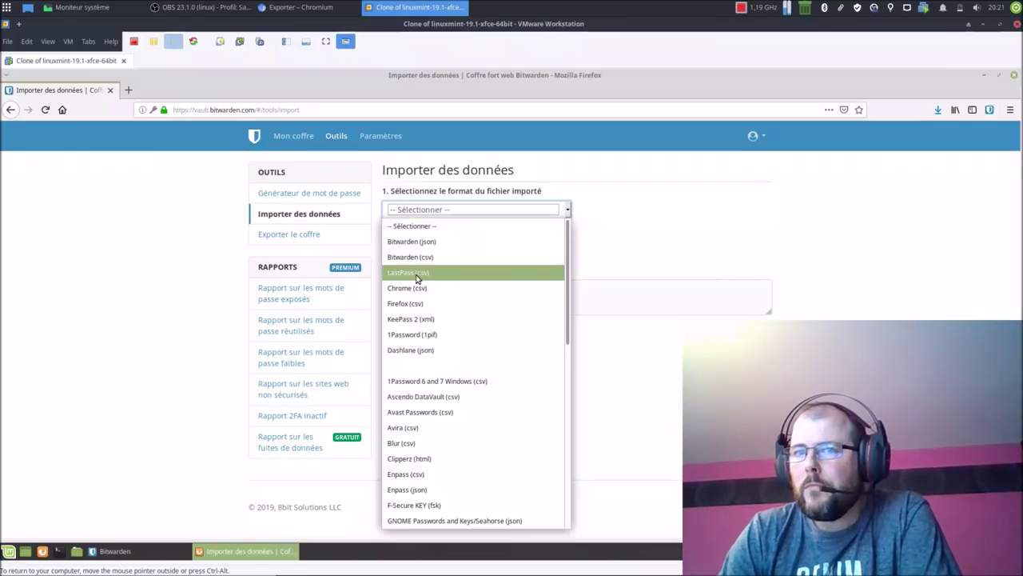
pyautogui.click(415, 276)
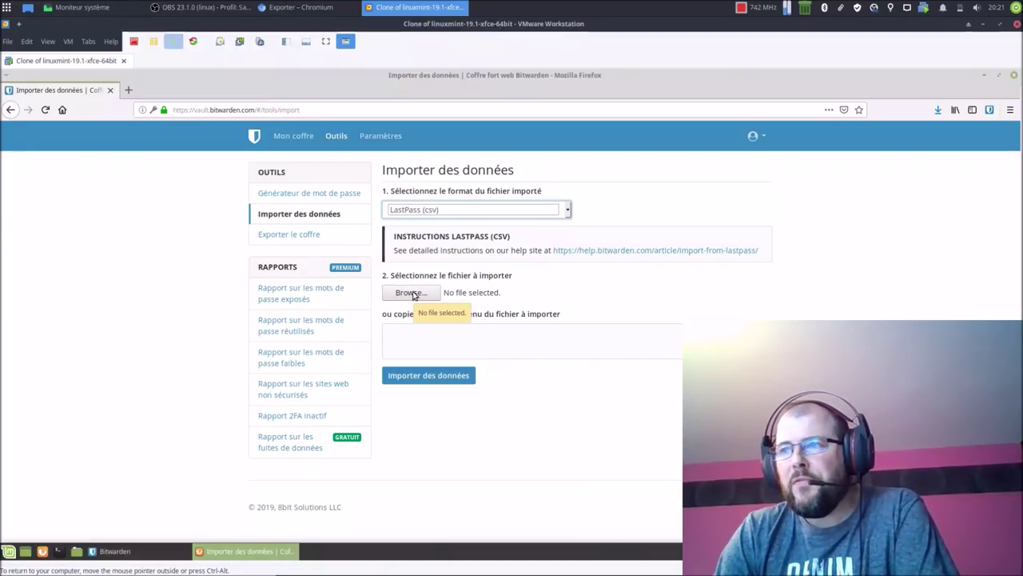
pyautogui.click(407, 336)
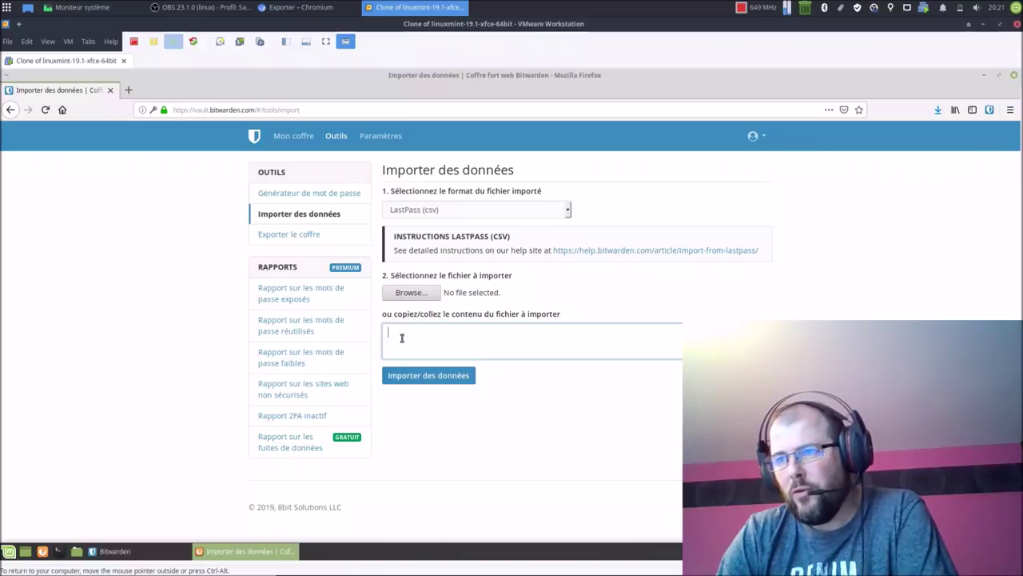
pyautogui.rightClick(401, 338)
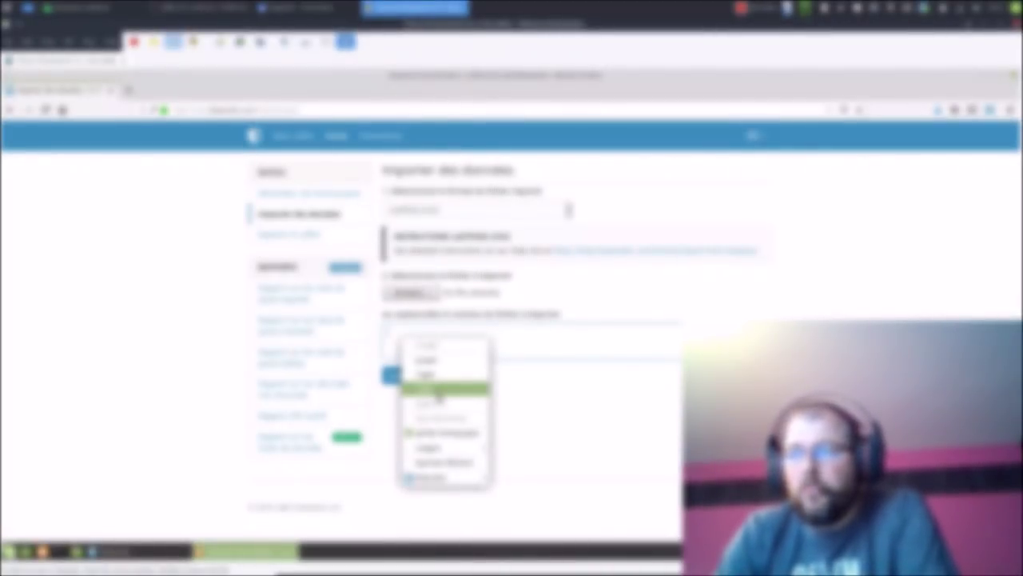
pyautogui.click(437, 391)
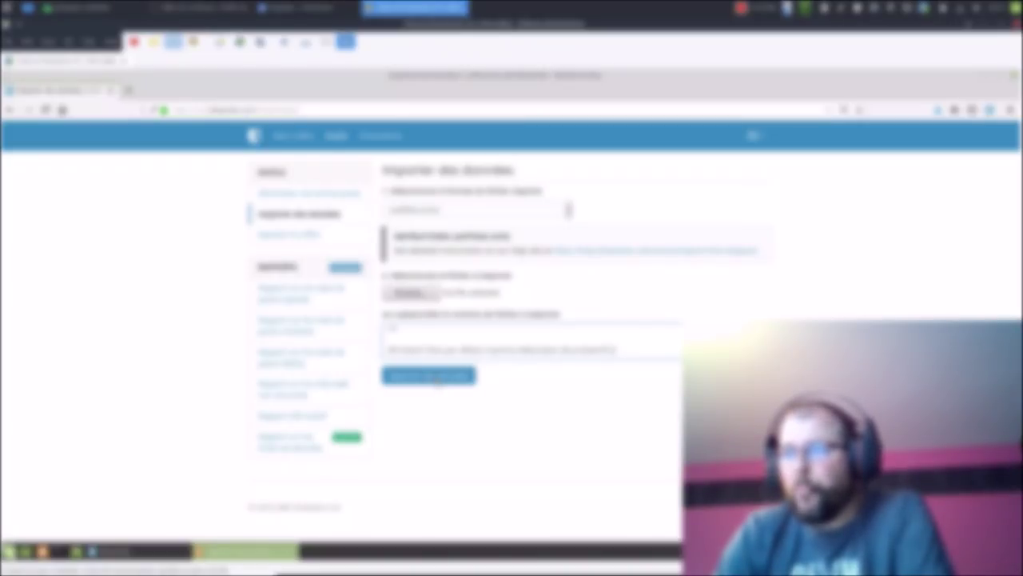
pyautogui.click(434, 379)
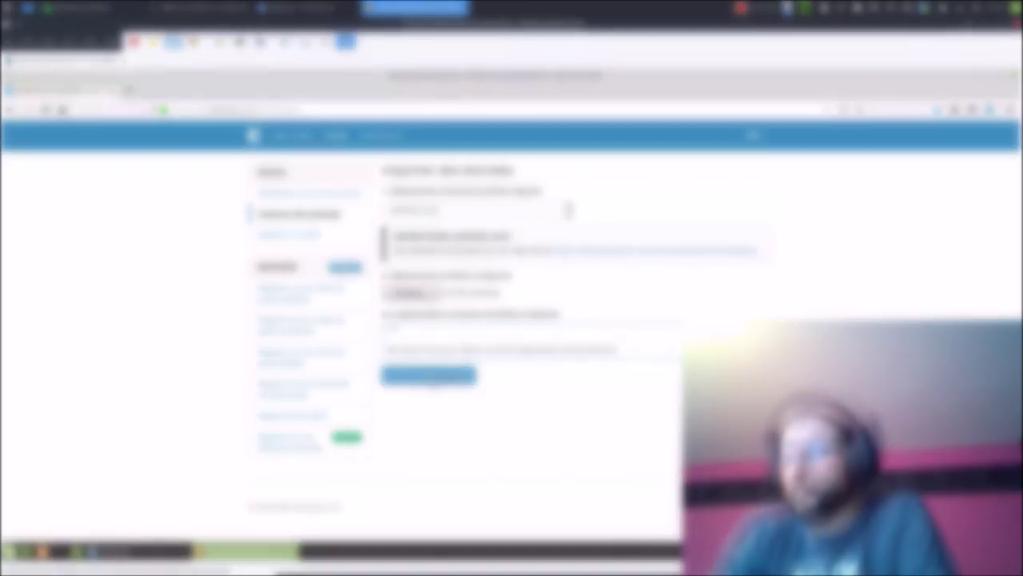